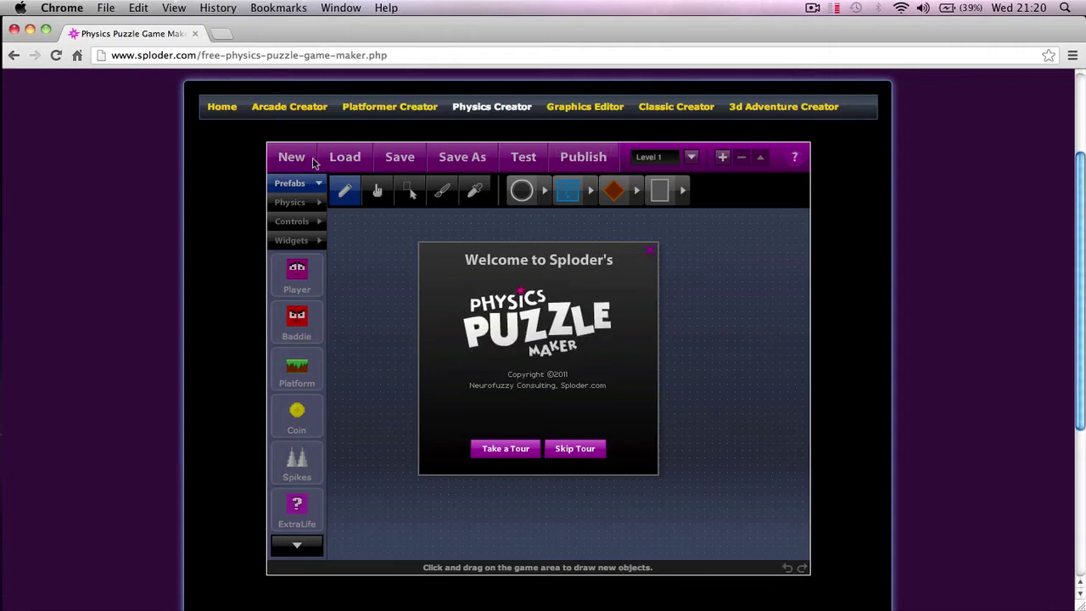
- Close the Welcome to Sploder's Physics Puzzle Maker dialog to reveal the empty Level 1 canvas
left_click(651, 252)
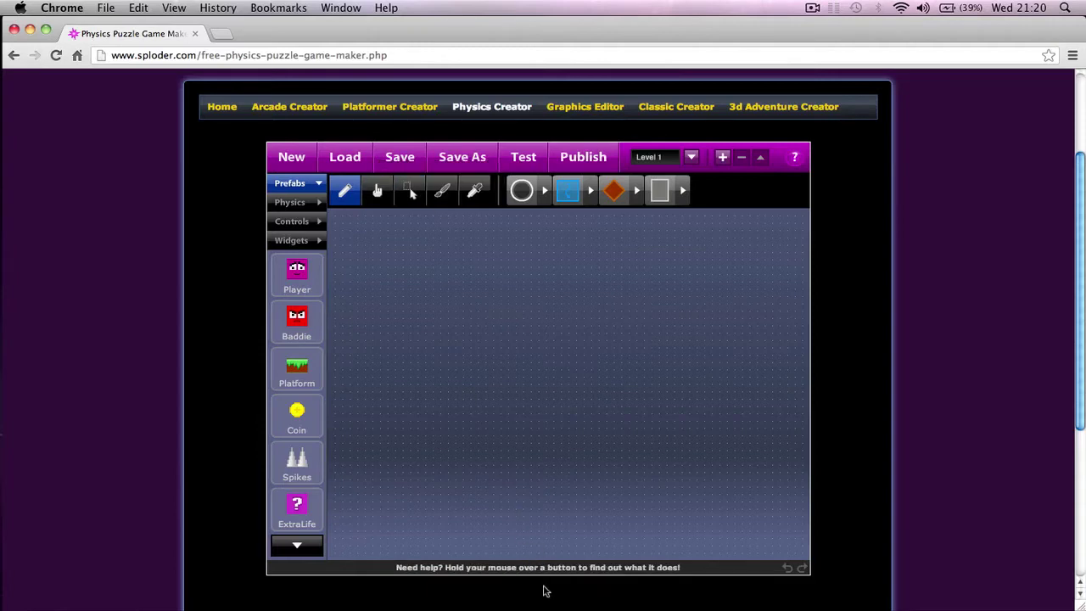
left_click(58, 56)
left_click(644, 240)
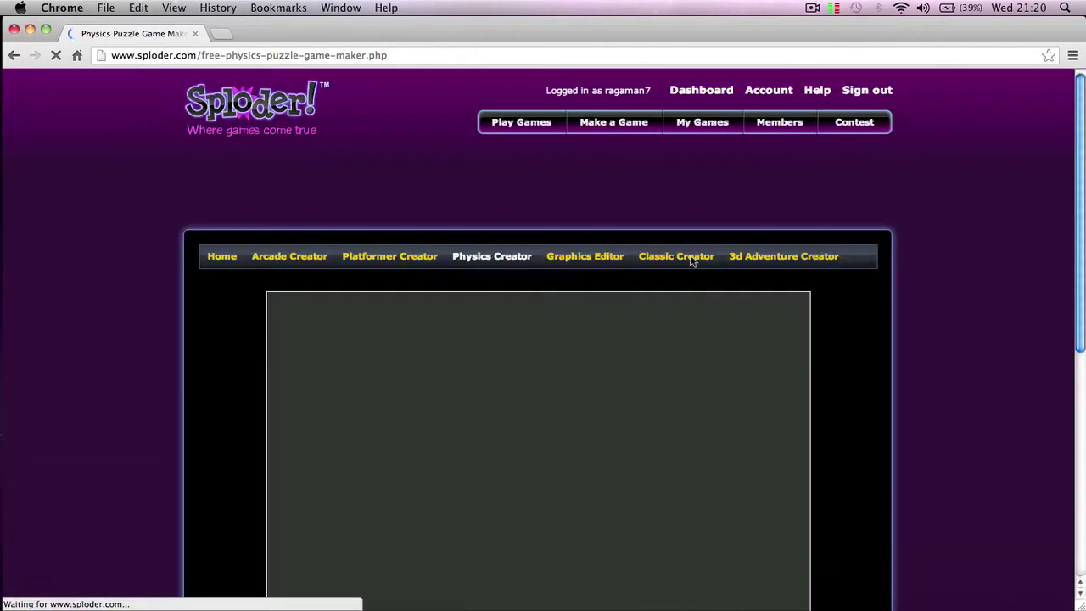
scroll(689, 261, "down", 4)
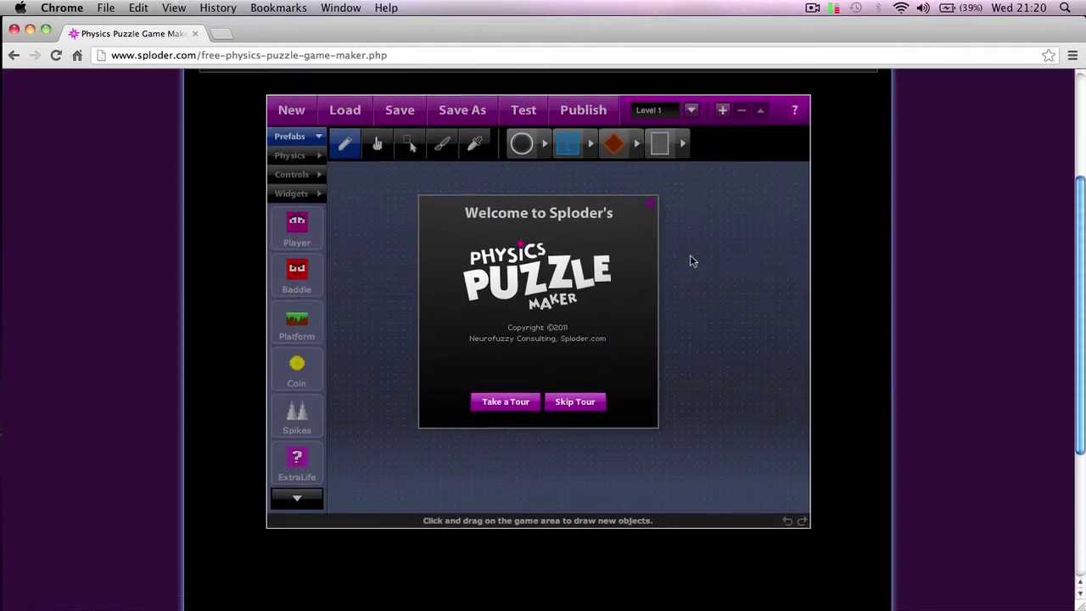
scroll(683, 263, "up", 1)
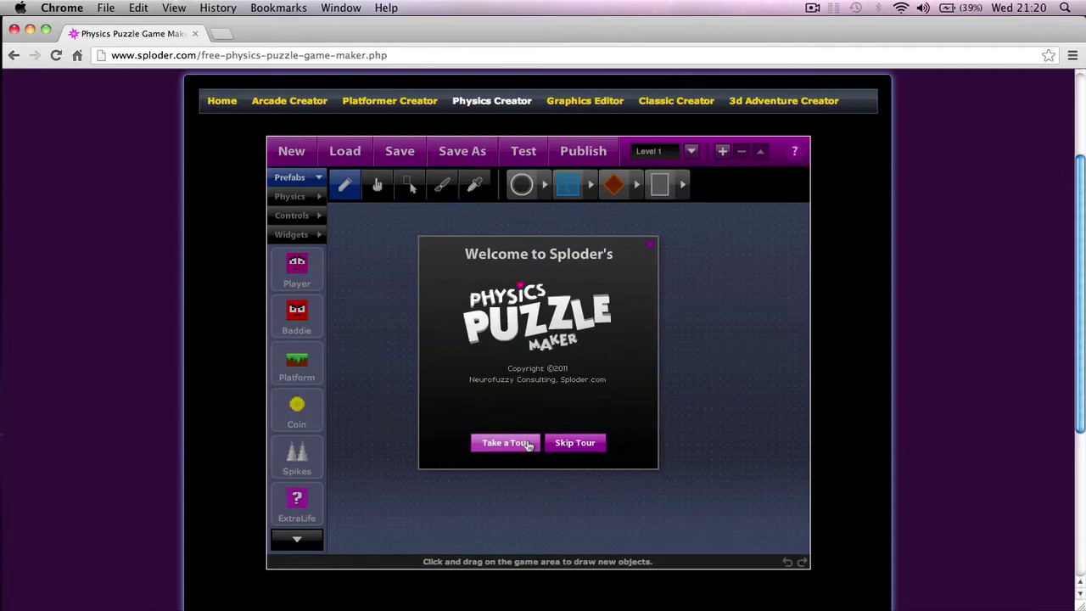
left_click(509, 442)
left_click(729, 522)
left_click(731, 524)
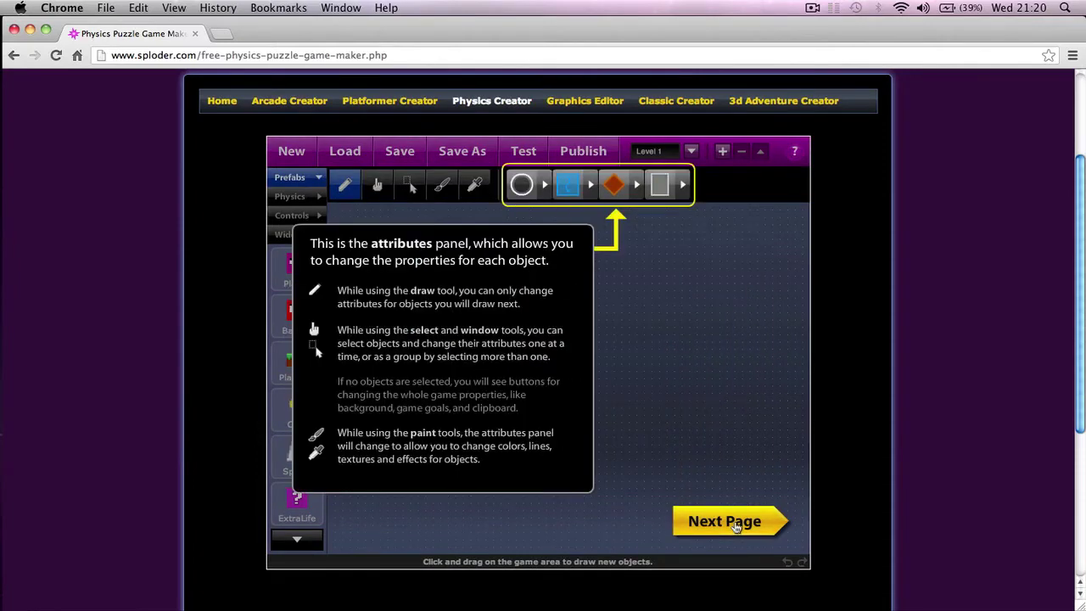
left_click(734, 525)
left_click(735, 526)
left_click(735, 526)
left_click(734, 526)
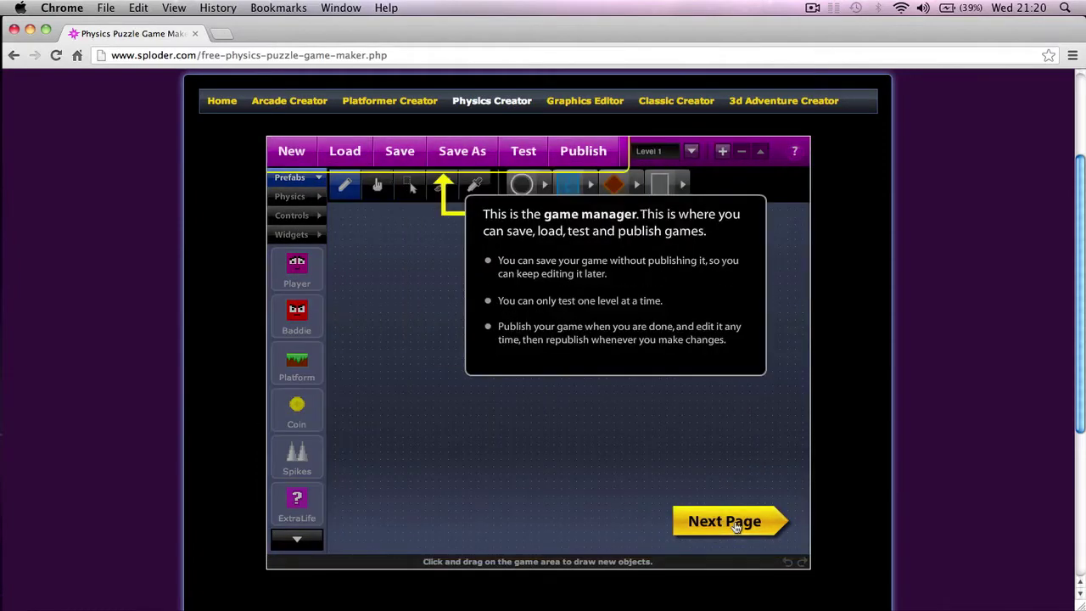
left_click(735, 526)
left_click(734, 526)
left_click(734, 526)
left_click(735, 527)
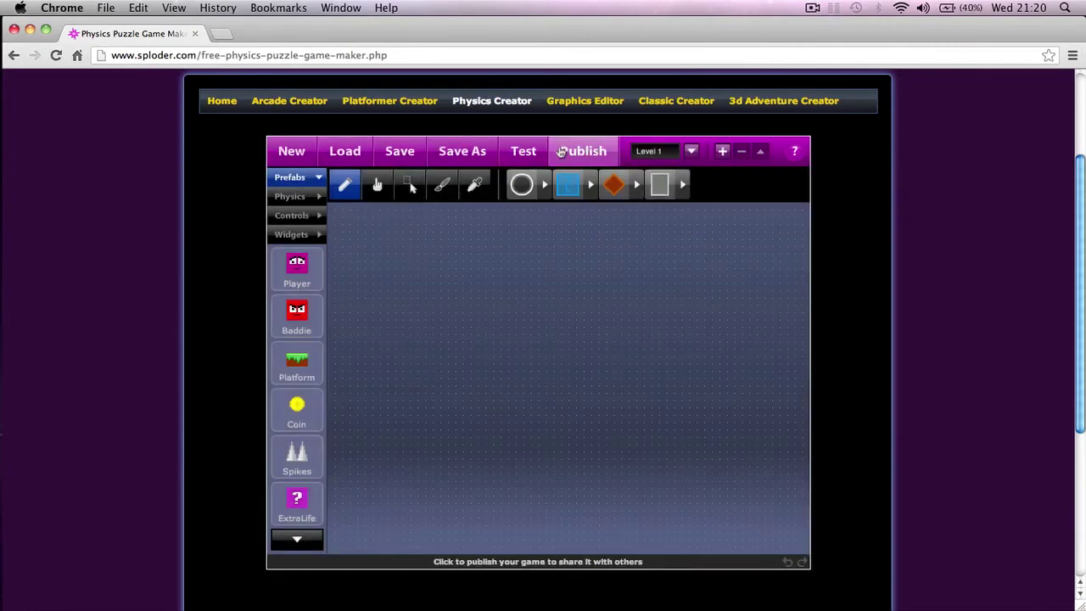
left_click(378, 185)
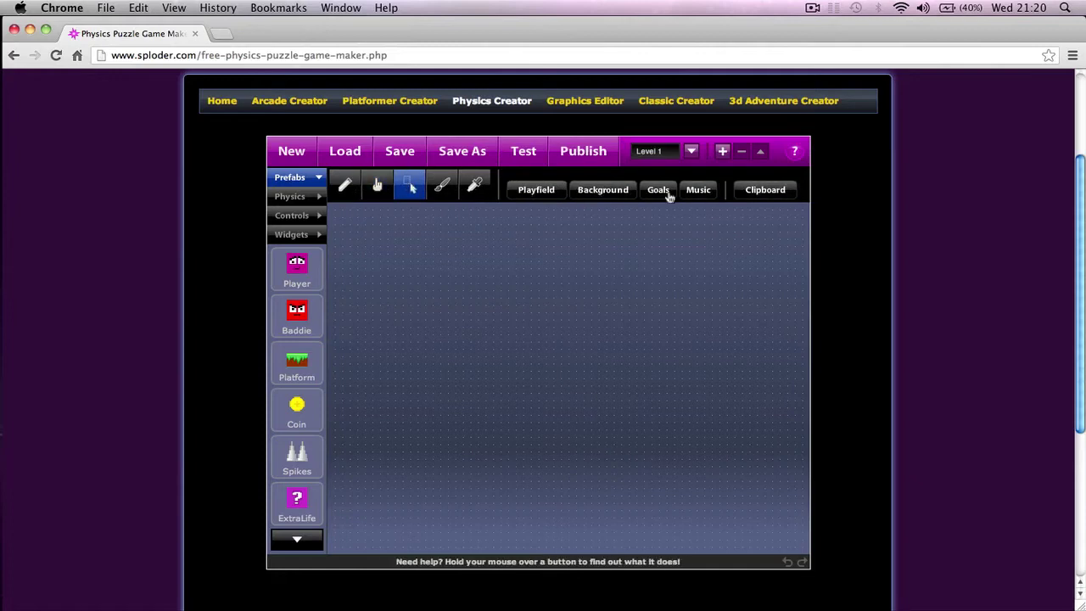
left_click(442, 187)
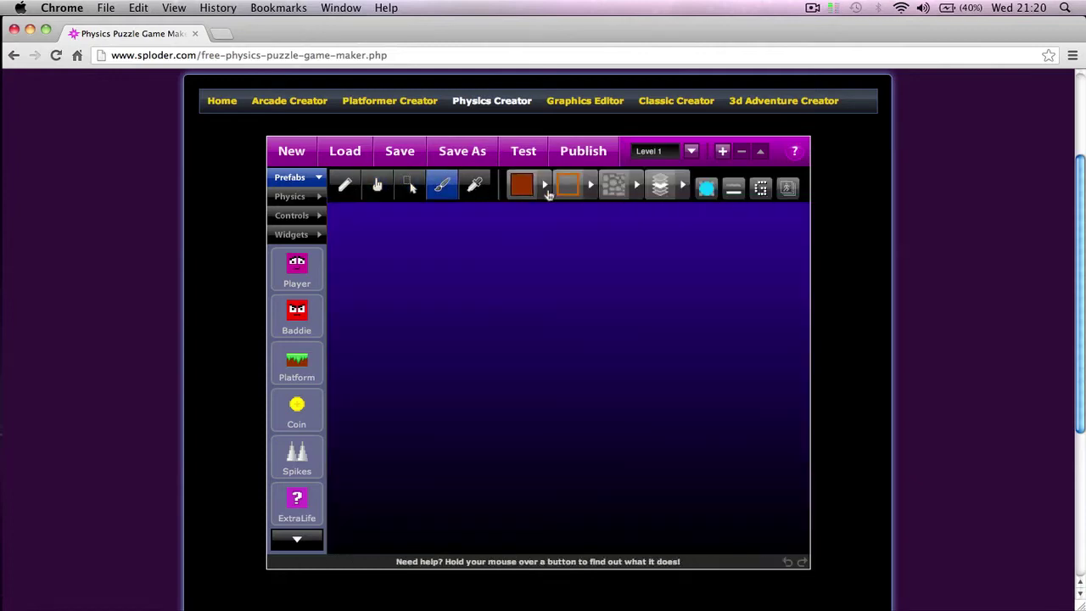
left_click(475, 185)
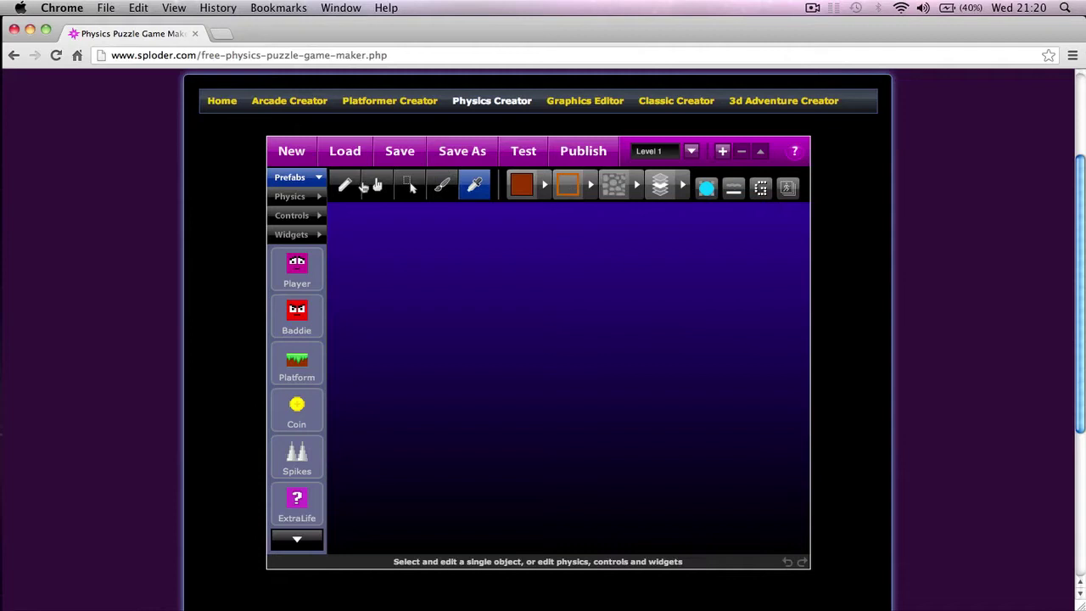
left_click(360, 186)
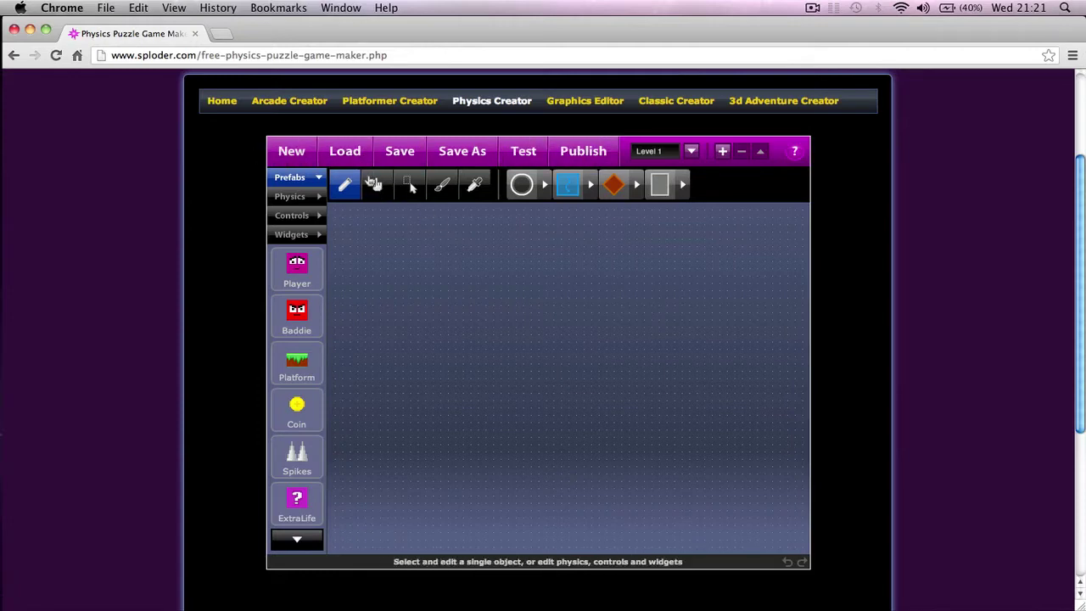
left_click(343, 153)
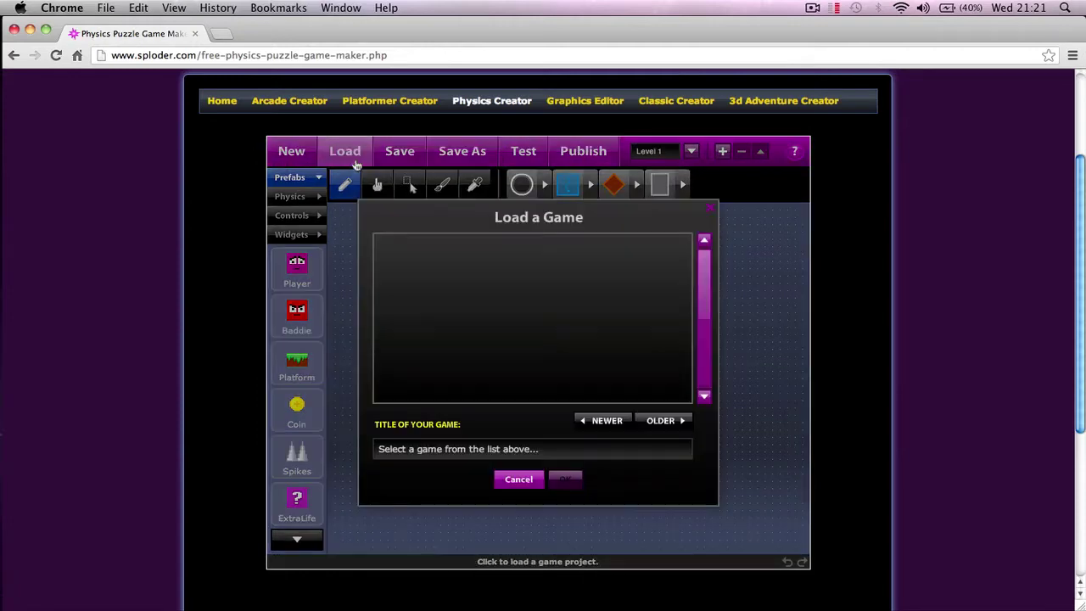
left_click(517, 480)
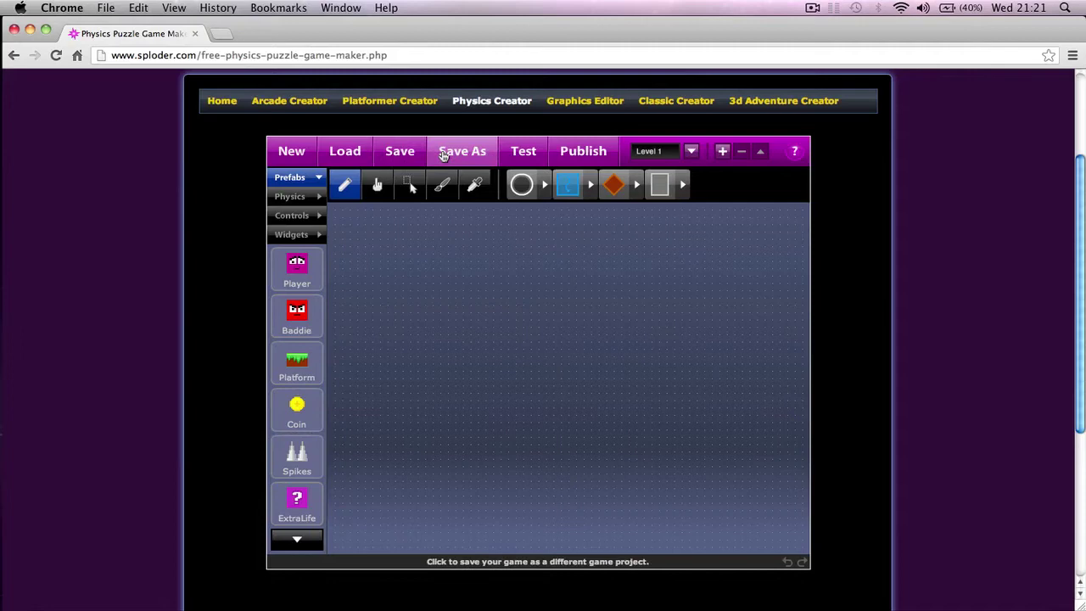
left_click(528, 150)
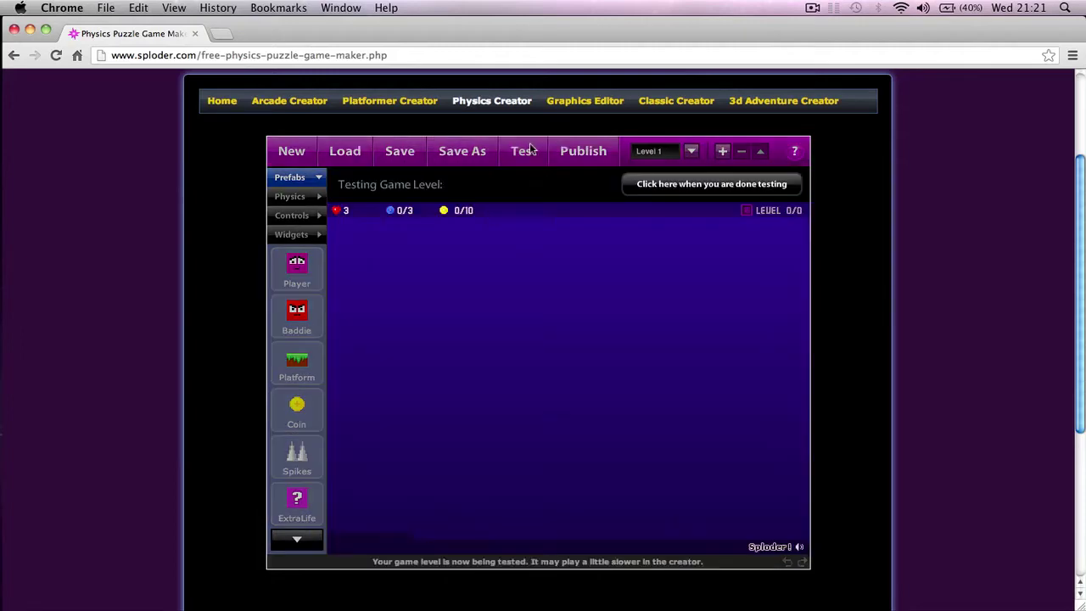
left_click(645, 182)
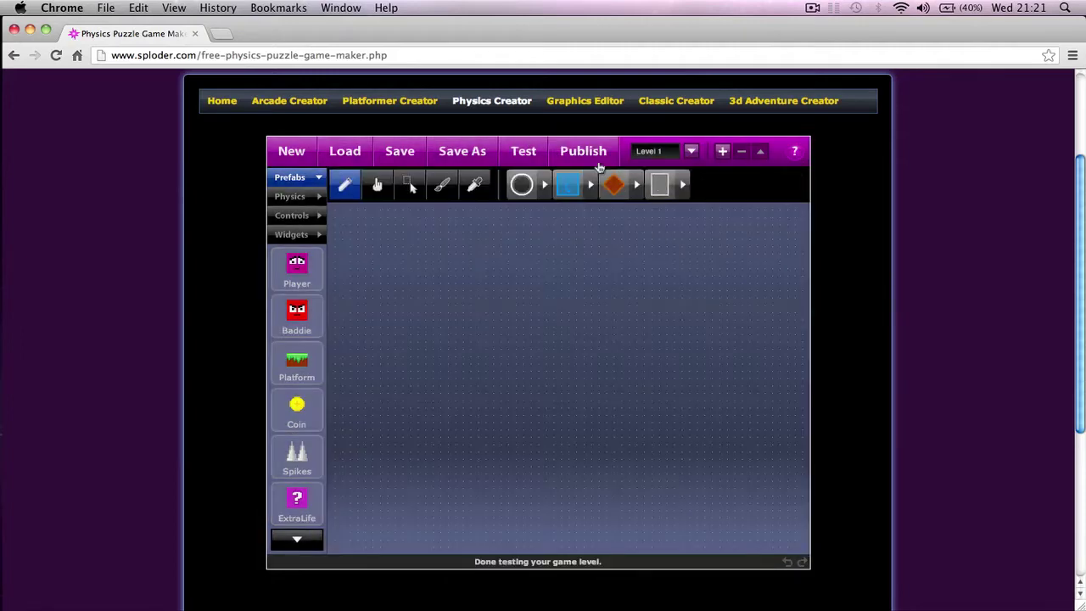
left_click(586, 152)
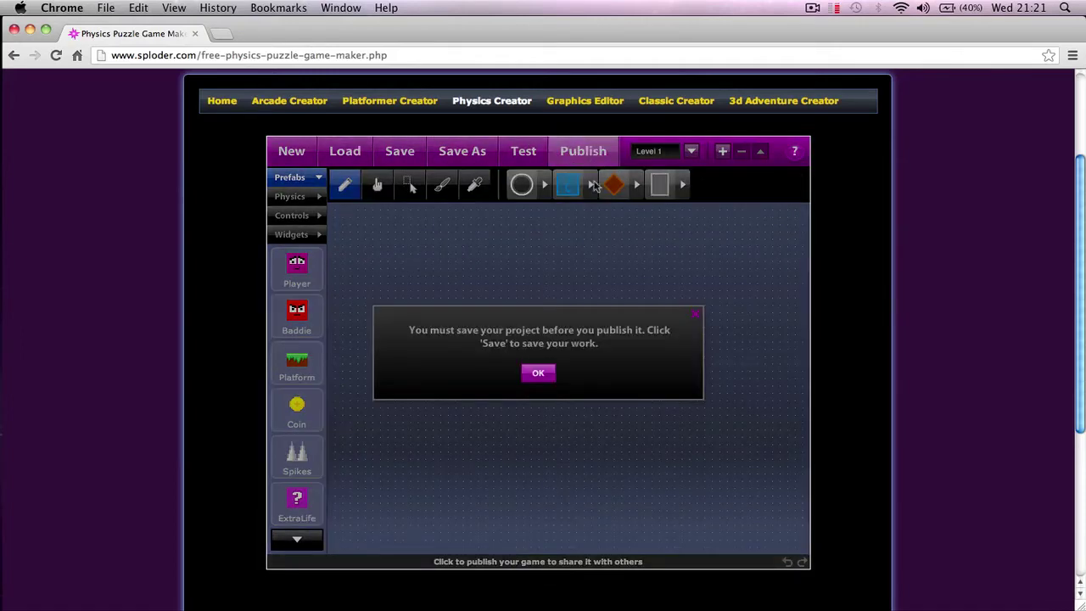
left_click(694, 314)
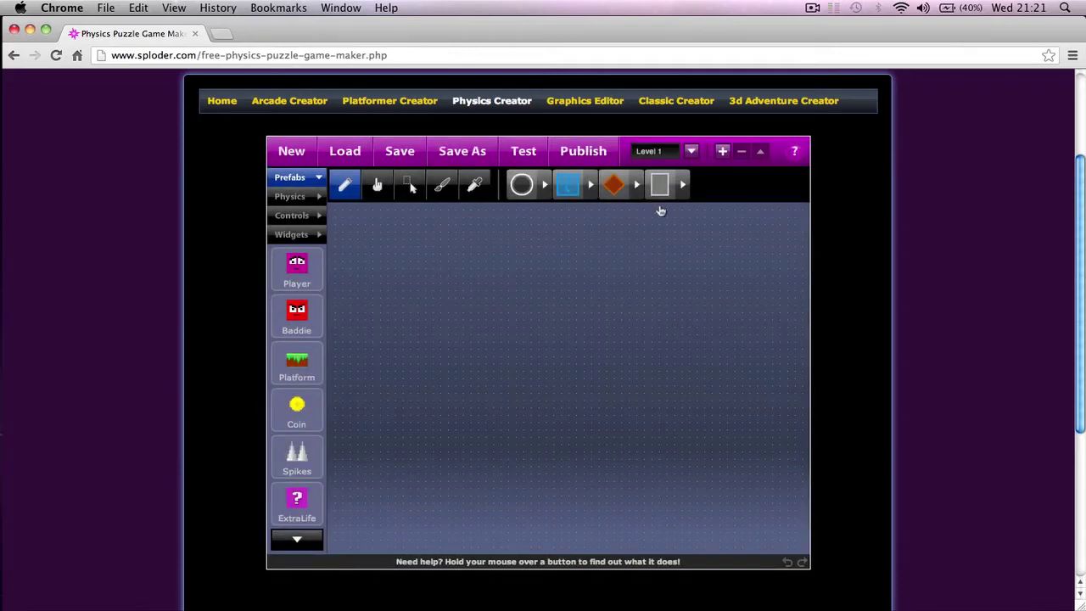
- Add a Level 2 and remove it again, then briefly play-test Level 1
left_click(679, 157)
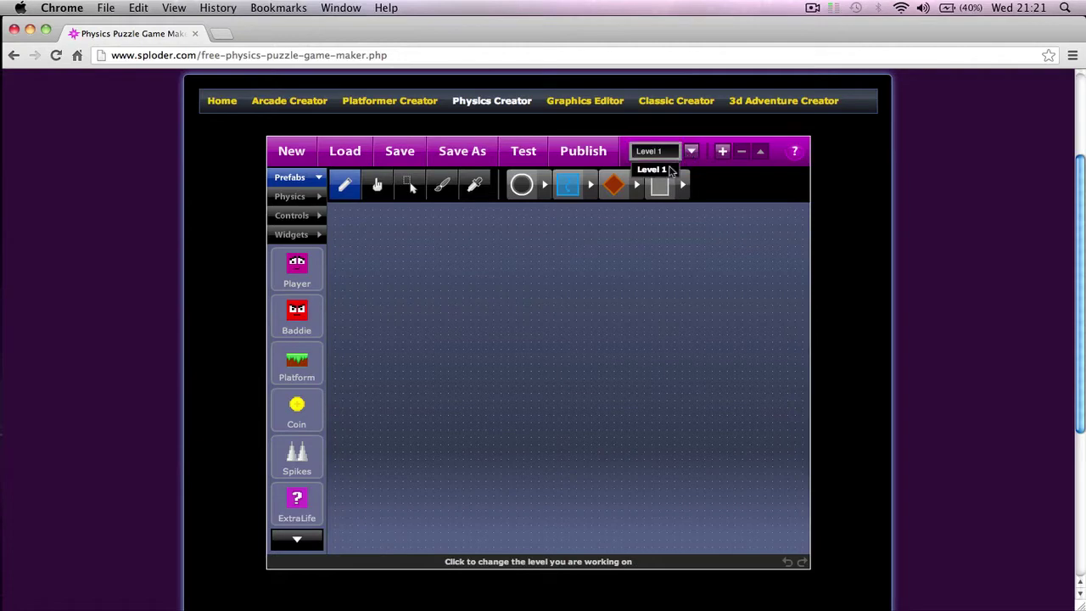
left_click(722, 151)
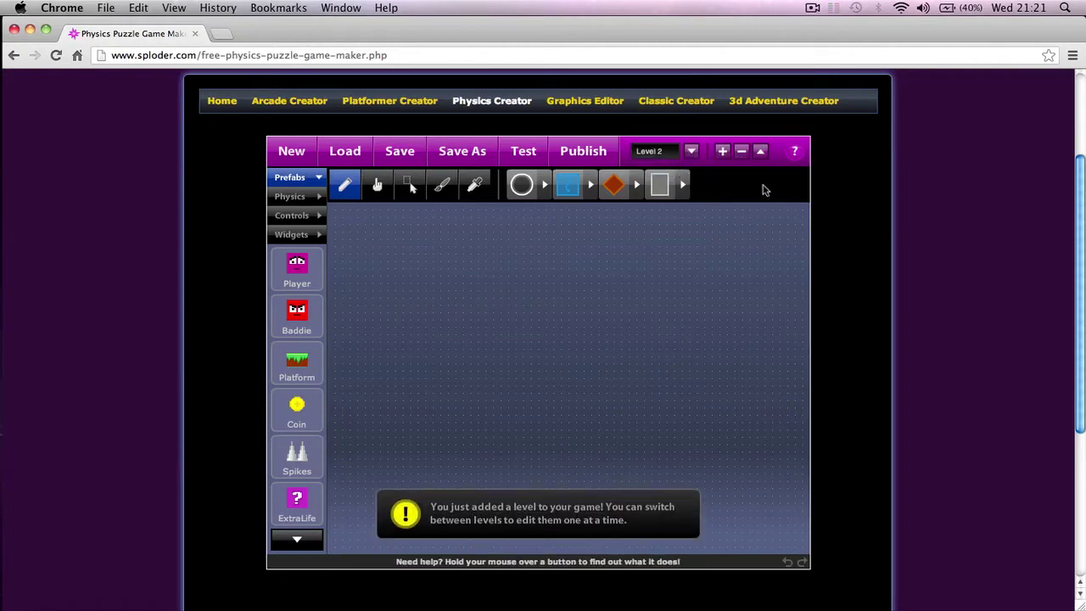
left_click(740, 151)
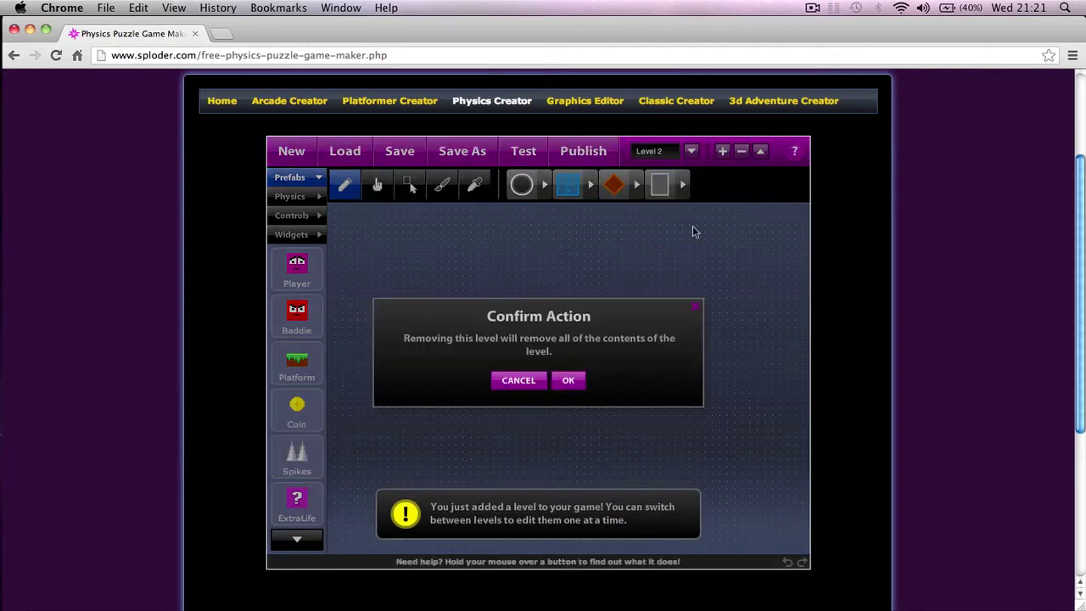
left_click(583, 384)
left_click(521, 150)
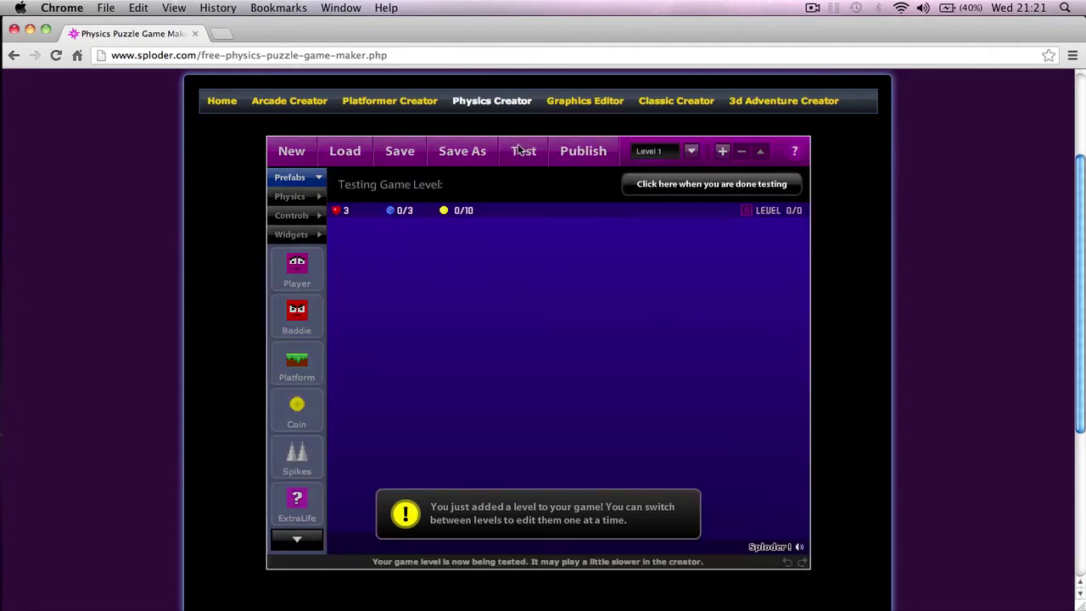
left_click(679, 190)
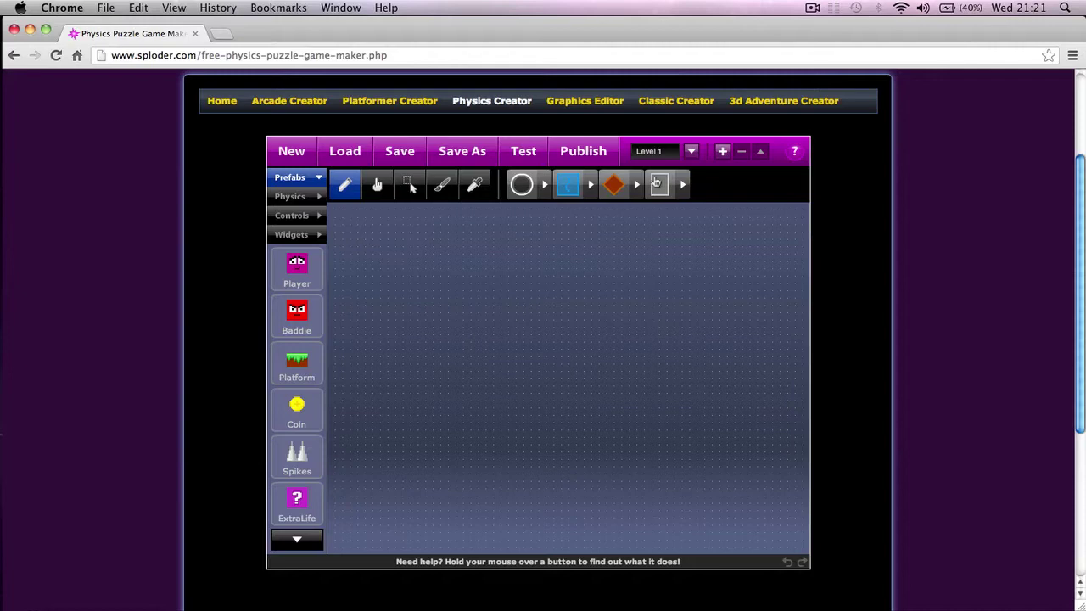
- Add several more levels, then remove Levels 9 and 8
left_click(721, 153)
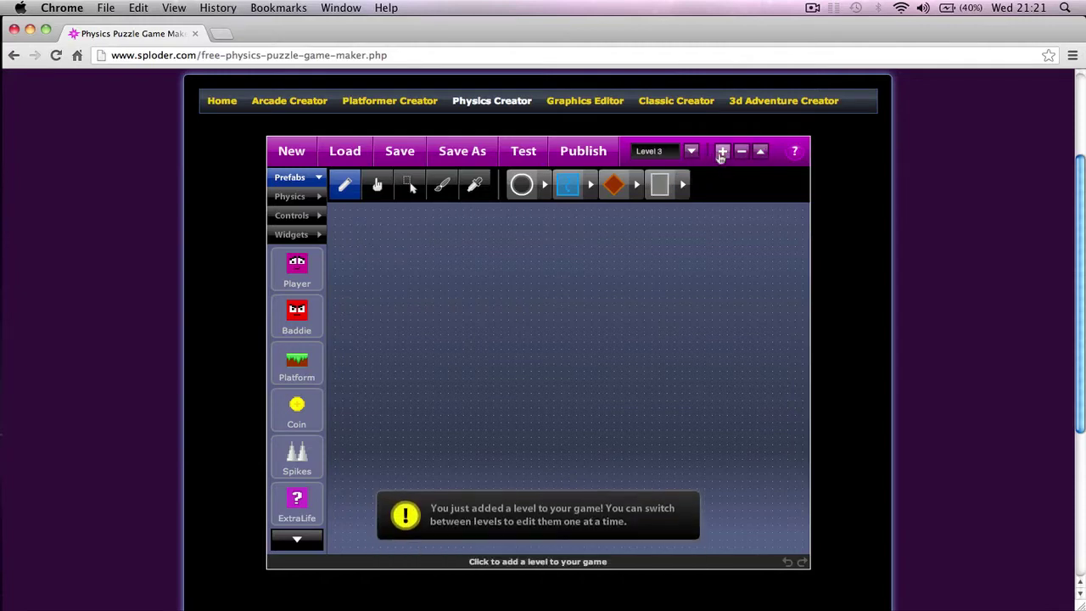
triple_click(721, 152)
left_click(722, 153)
left_click(741, 154)
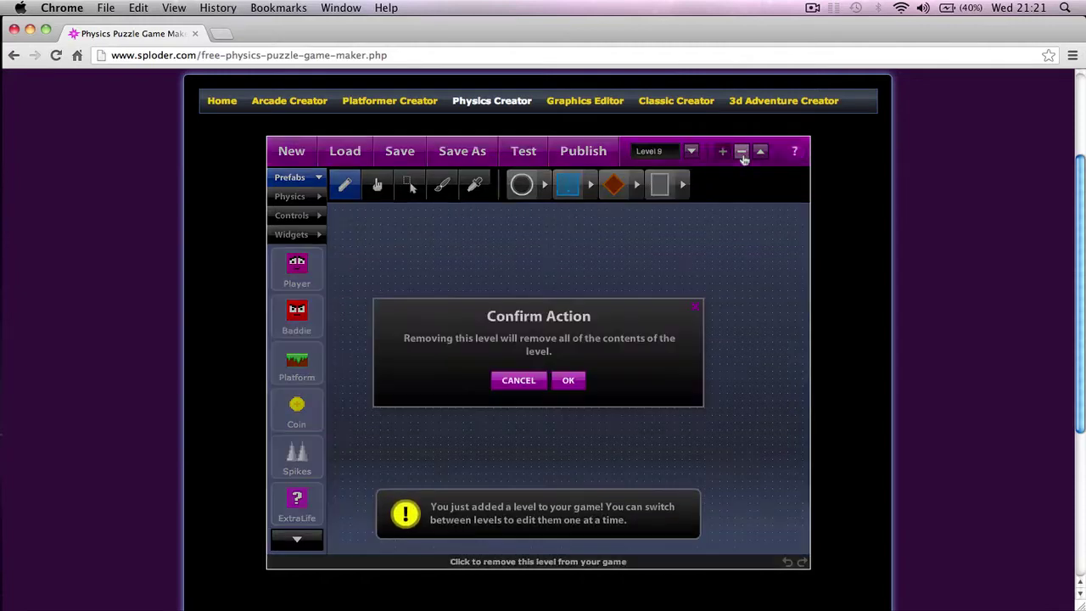
left_click(741, 154)
left_click(741, 153)
left_click(573, 380)
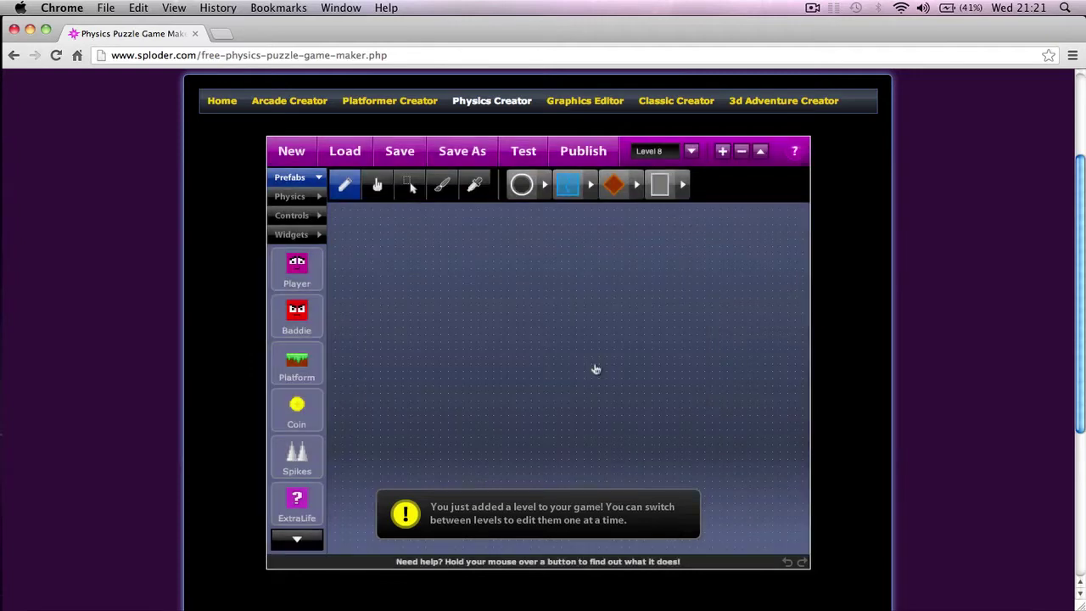
left_click(741, 154)
left_click(574, 373)
- Switch between Levels 3 and 7 in the level list, and remove Level 7 and Level 5
left_click(691, 151)
left_click(676, 210)
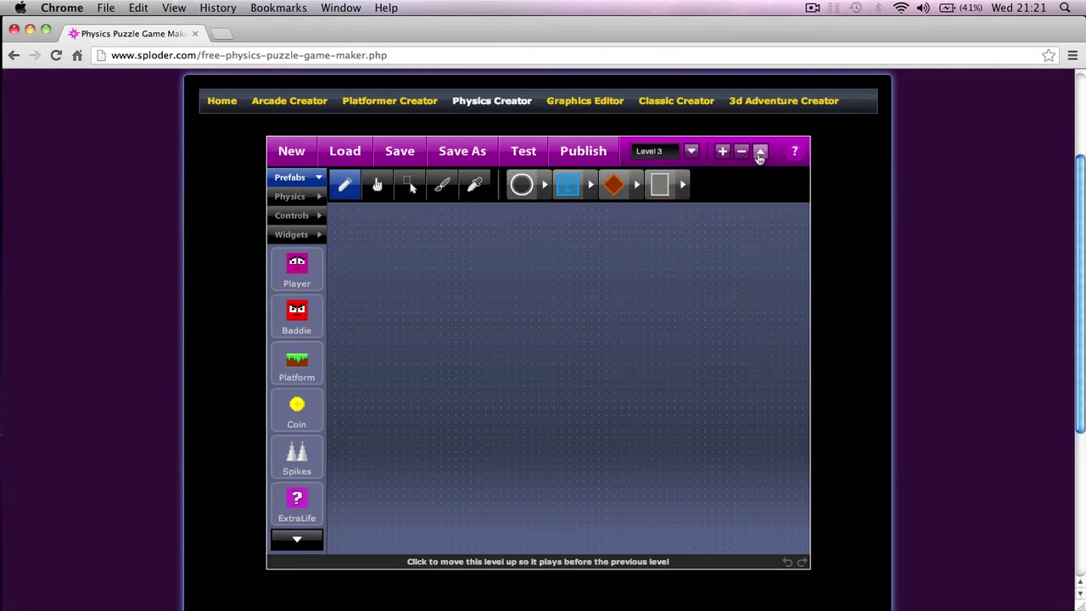
left_click(691, 153)
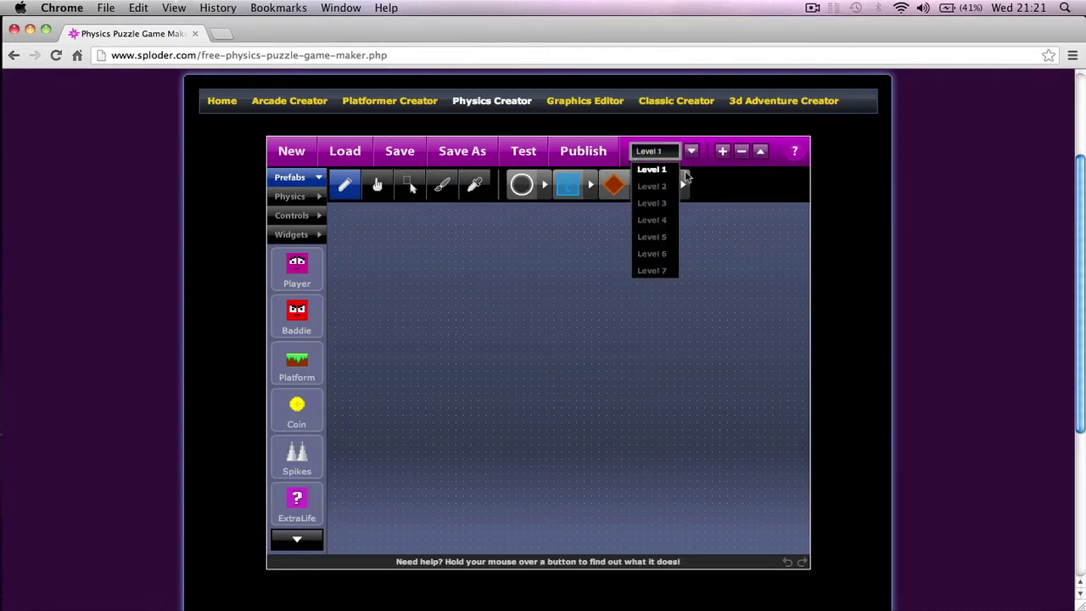
left_click(647, 272)
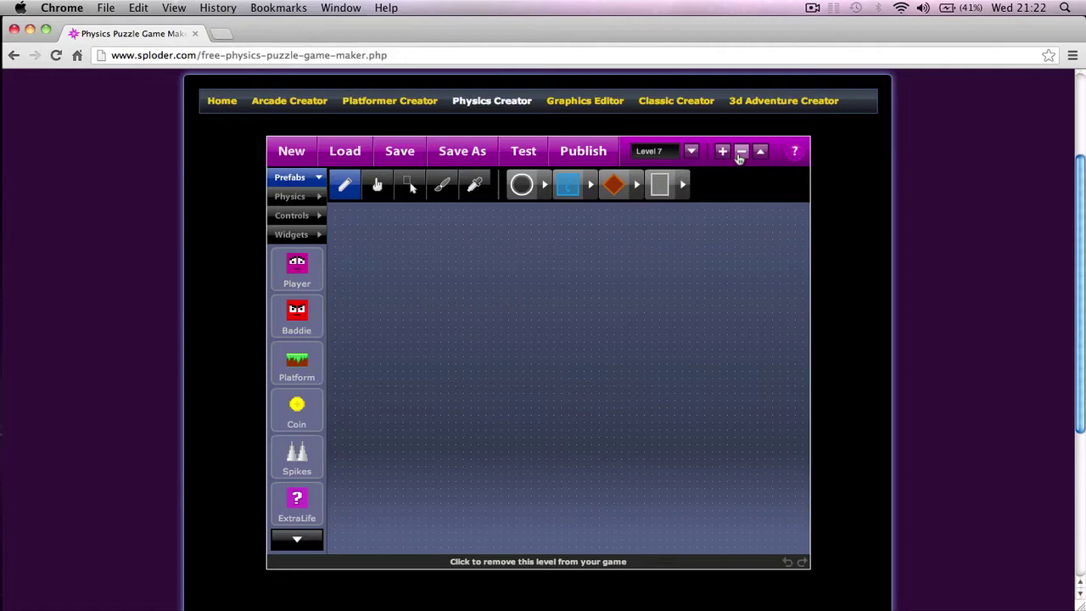
left_click(742, 151)
left_click(568, 380)
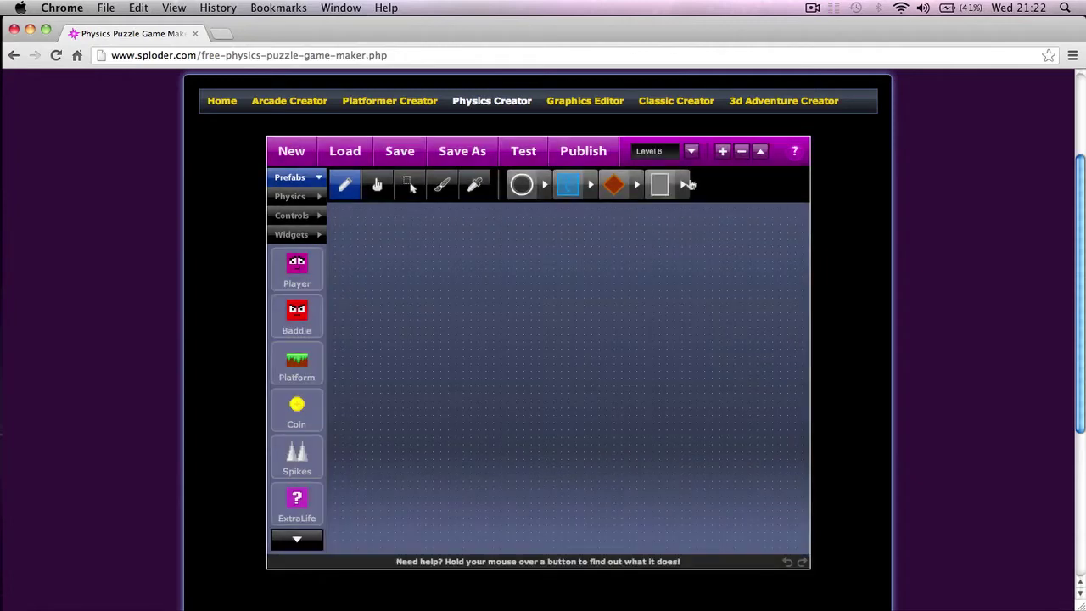
left_click(691, 151)
left_click(652, 237)
left_click(741, 151)
left_click(568, 380)
- Remove the remaining levels down through Level 2 and confirm only Level 1 is left
left_click(742, 151)
left_click(568, 380)
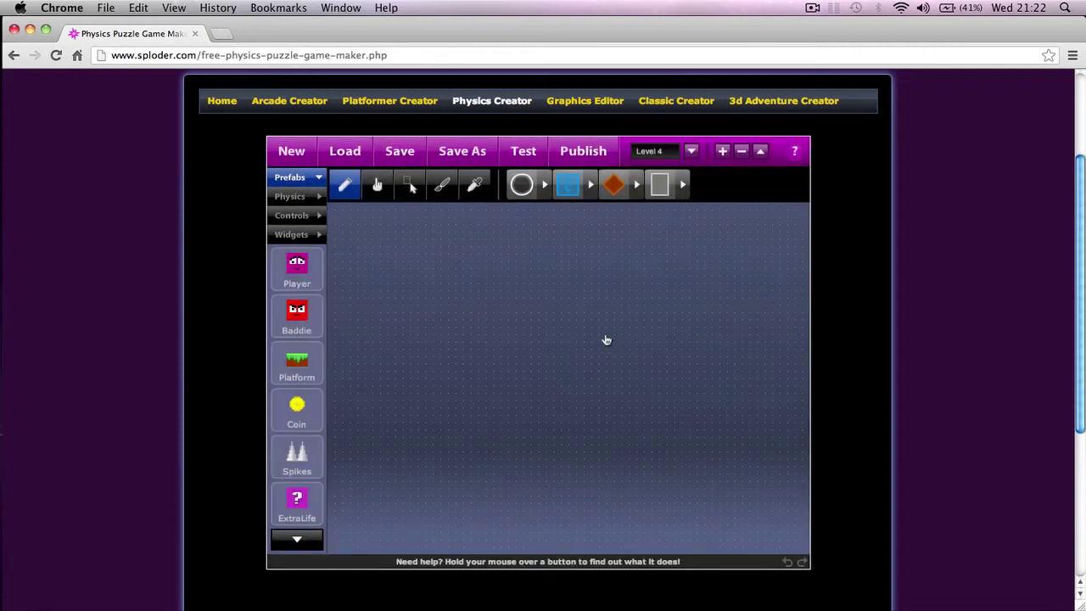
left_click(741, 151)
left_click(567, 381)
left_click(742, 151)
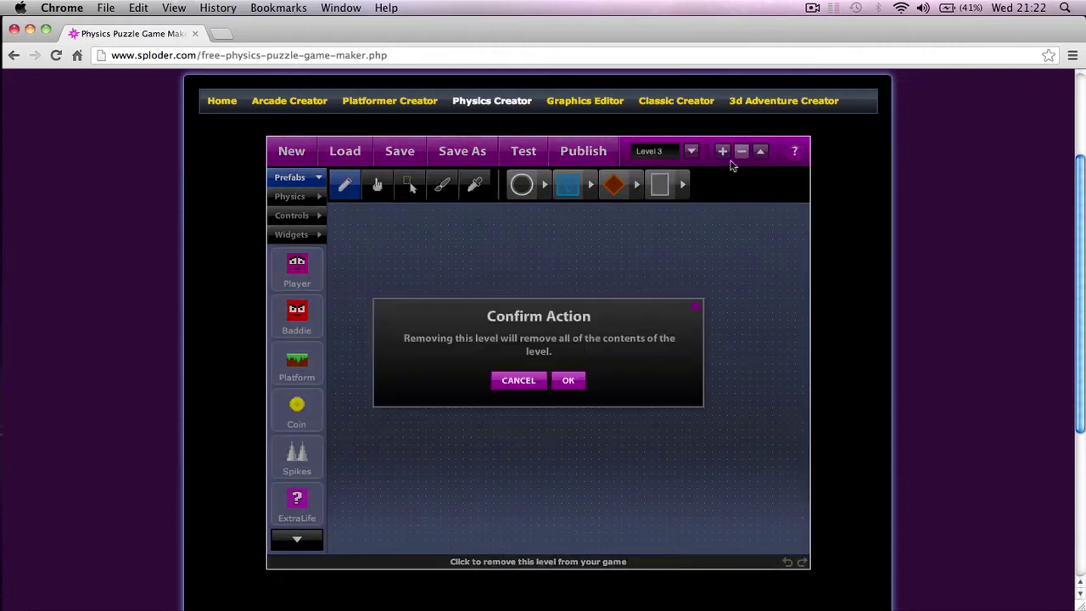
left_click(567, 380)
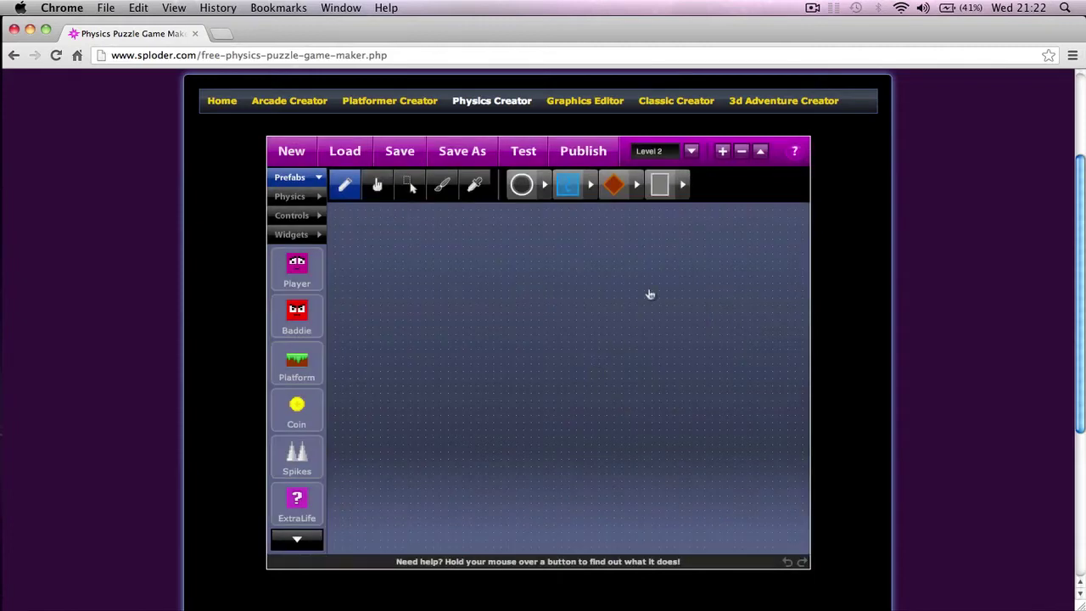
left_click(741, 151)
left_click(568, 380)
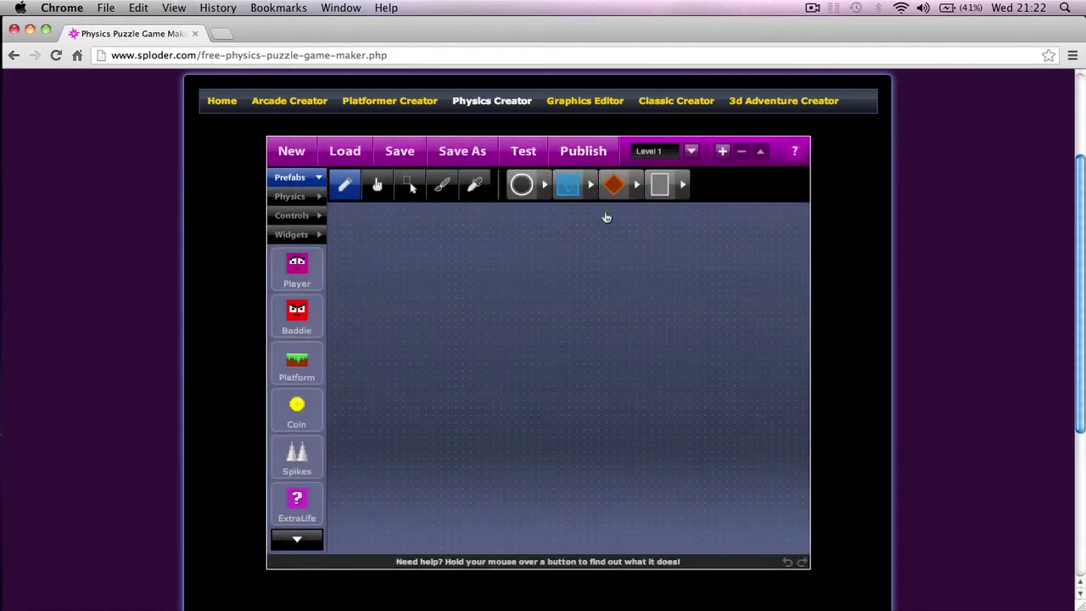
left_click(691, 151)
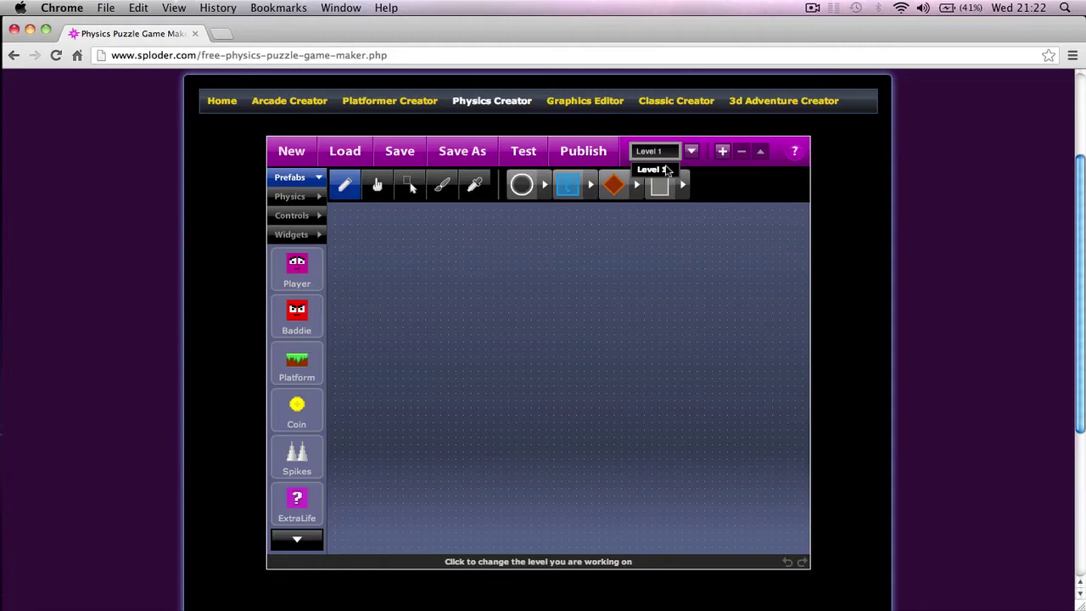
- Place a Player, Baddie, Platform, Coin and Spikes prefab on Level 1
left_click(667, 171)
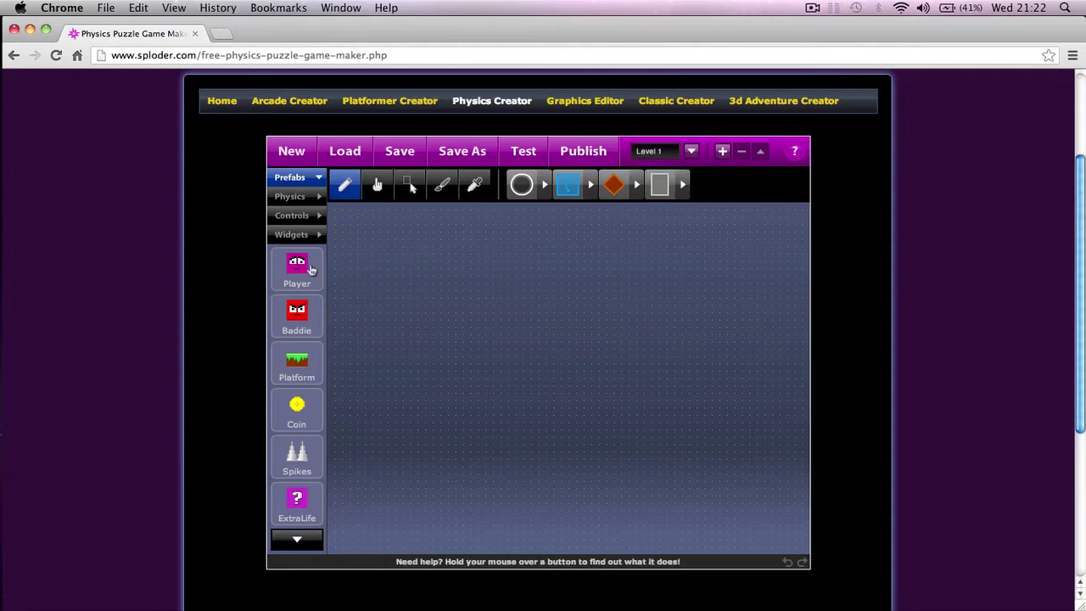
left_click_drag(310, 270, 440, 311)
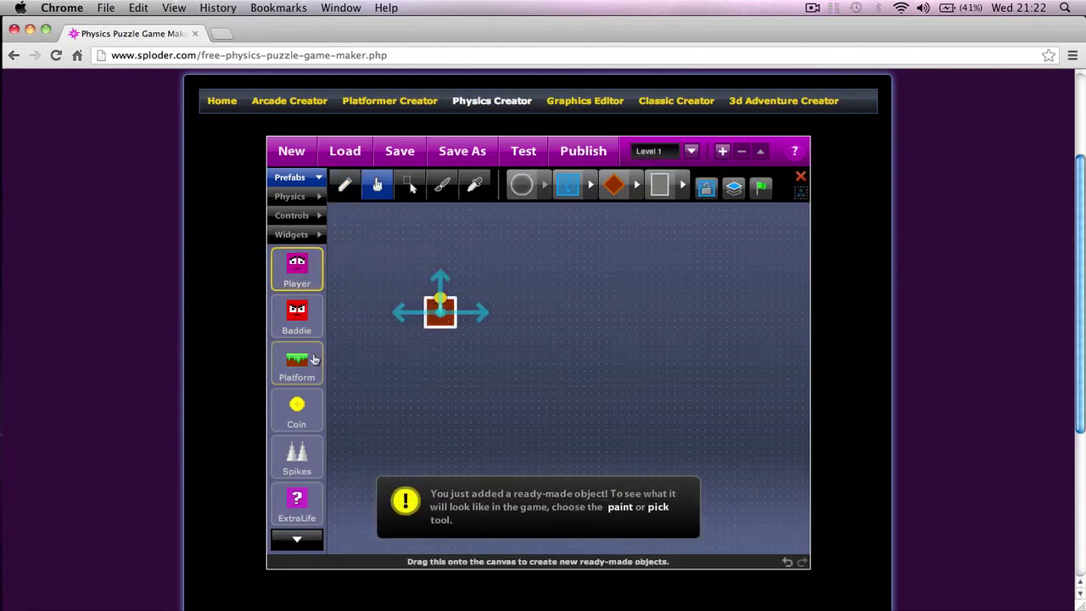
mouse_move(310, 322)
left_mouse_down()
mouse_move(560, 340)
mouse_move(621, 305)
left_mouse_up()
mouse_move(289, 367)
left_mouse_down()
mouse_move(414, 383)
mouse_move(469, 376)
left_mouse_up()
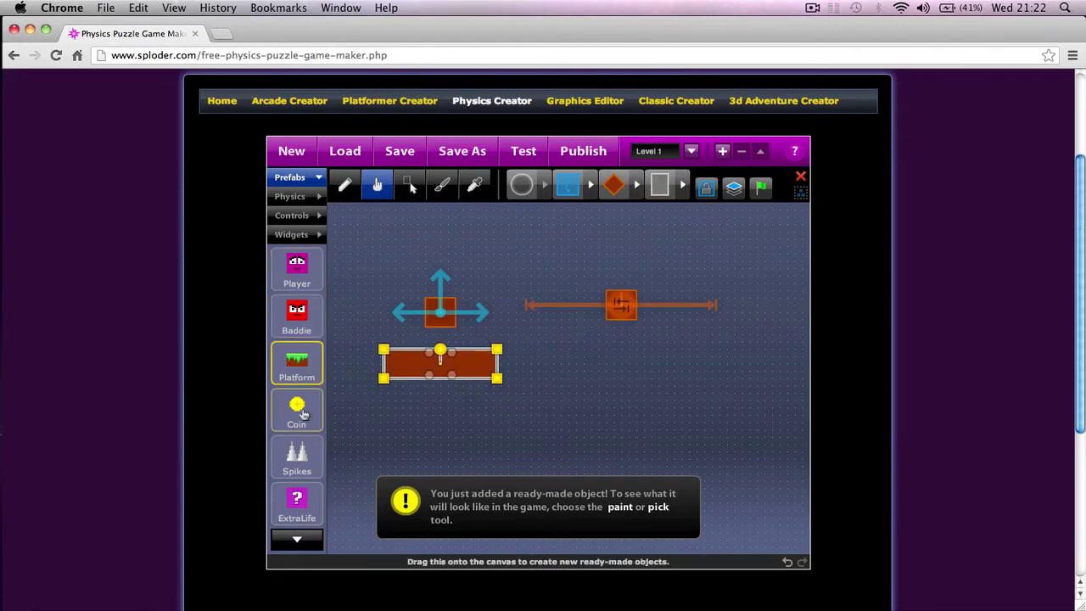
mouse_move(302, 412)
left_mouse_down()
mouse_move(518, 297)
mouse_move(763, 331)
left_mouse_up()
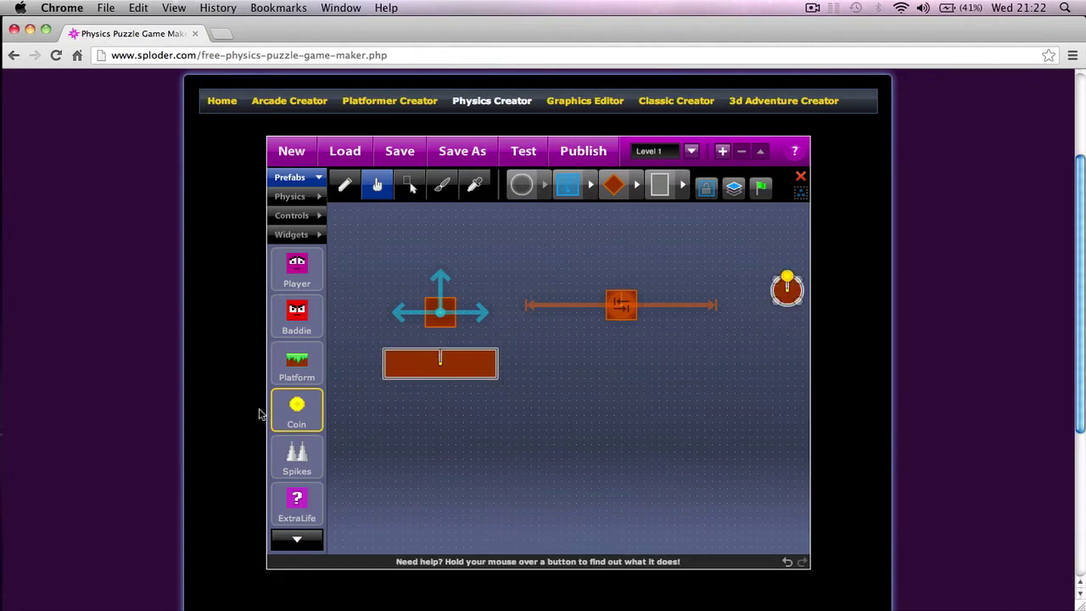
mouse_move(297, 458)
left_mouse_down()
mouse_move(497, 326)
mouse_move(614, 462)
mouse_move(620, 382)
mouse_move(606, 375)
left_mouse_up()
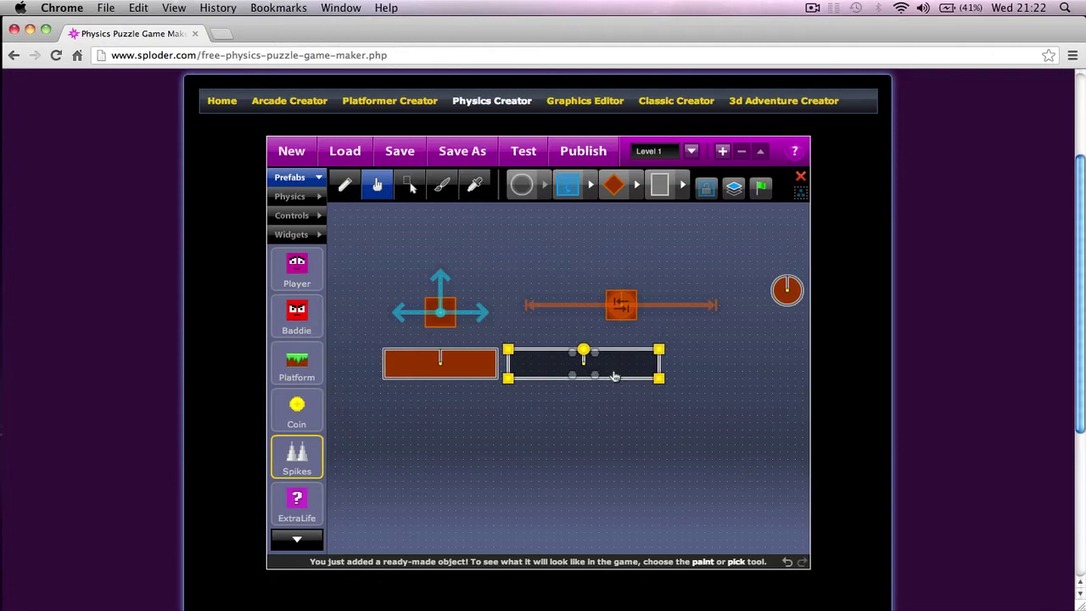
- Stretch the platform left, put the player on its left end and the coin above it
left_click(415, 374)
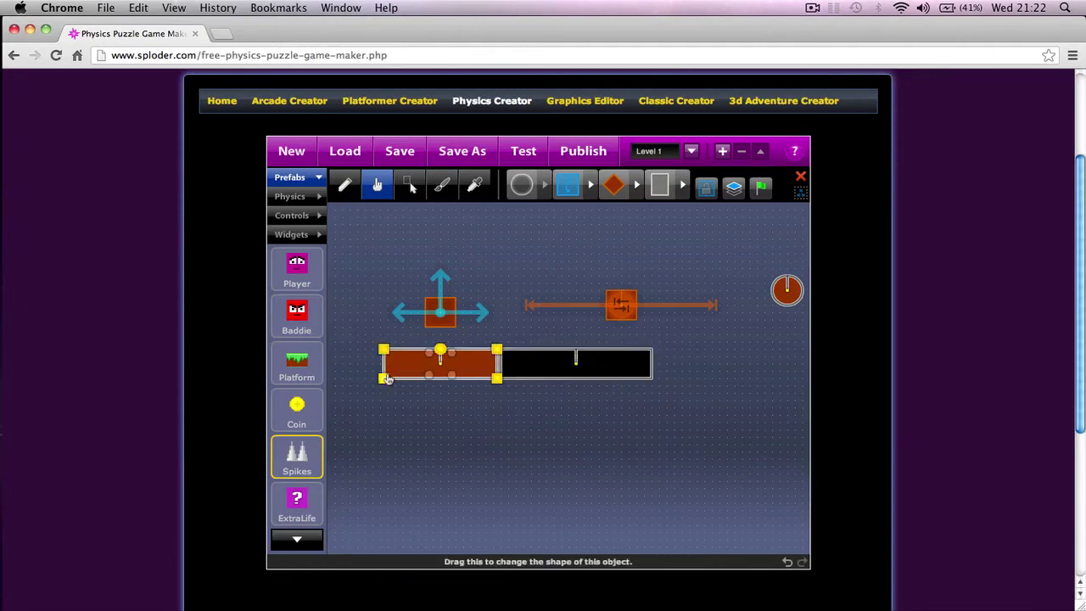
left_click_drag(380, 379, 335, 380)
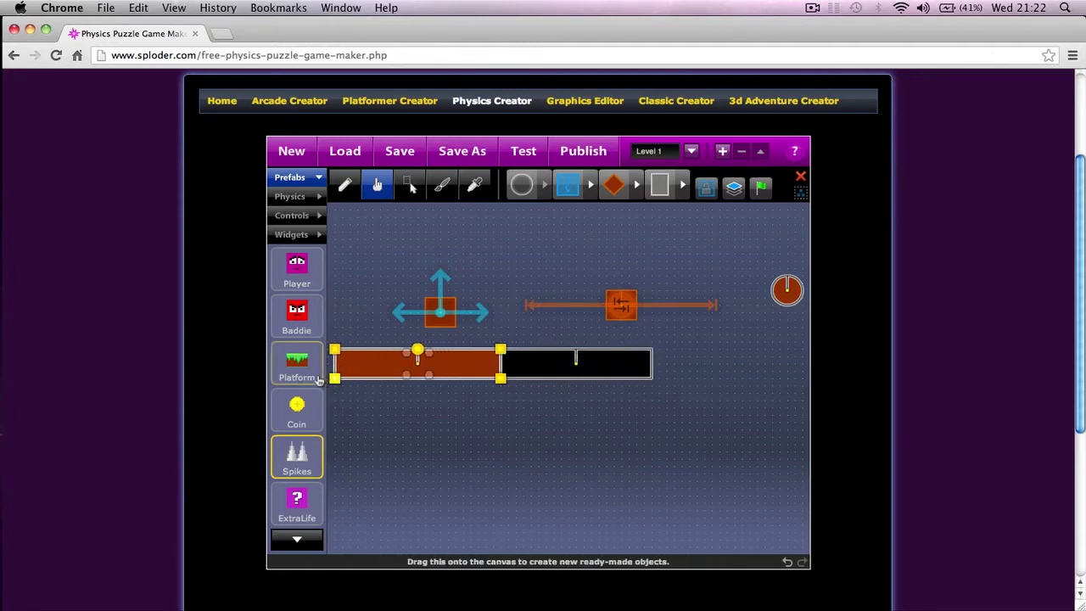
left_click(669, 348)
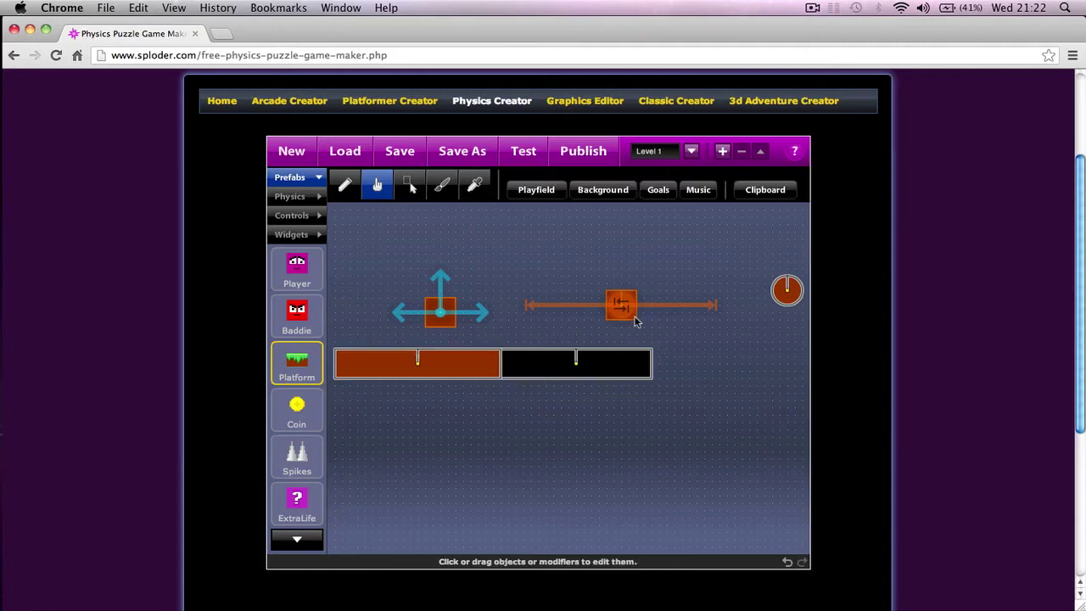
mouse_move(451, 329)
left_mouse_down()
mouse_move(399, 318)
mouse_move(370, 339)
left_mouse_up()
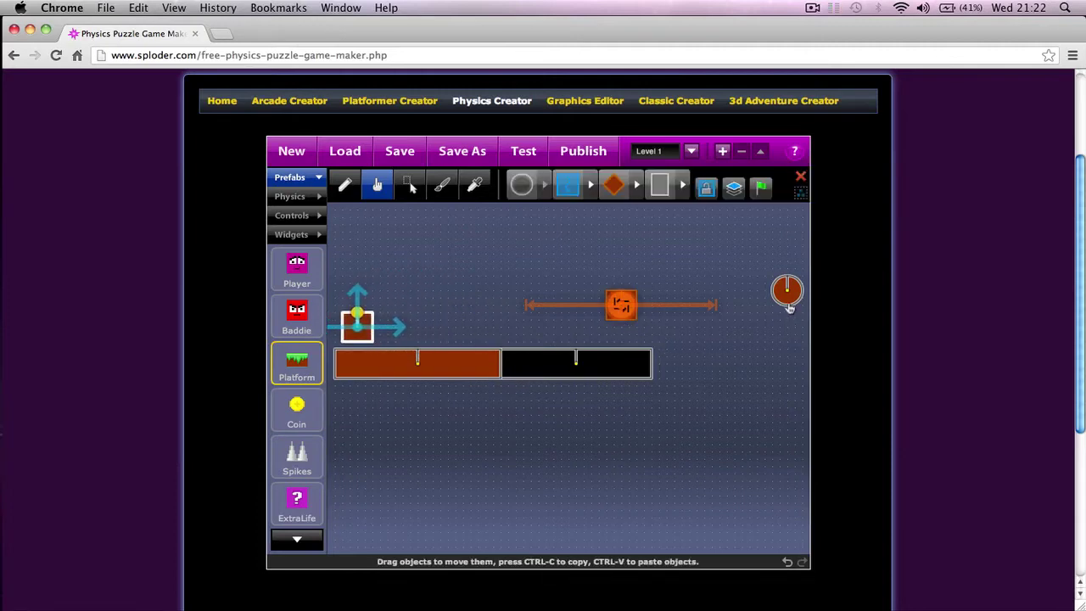
mouse_move(789, 308)
left_mouse_down()
mouse_move(515, 312)
mouse_move(462, 333)
mouse_move(475, 345)
left_mouse_up()
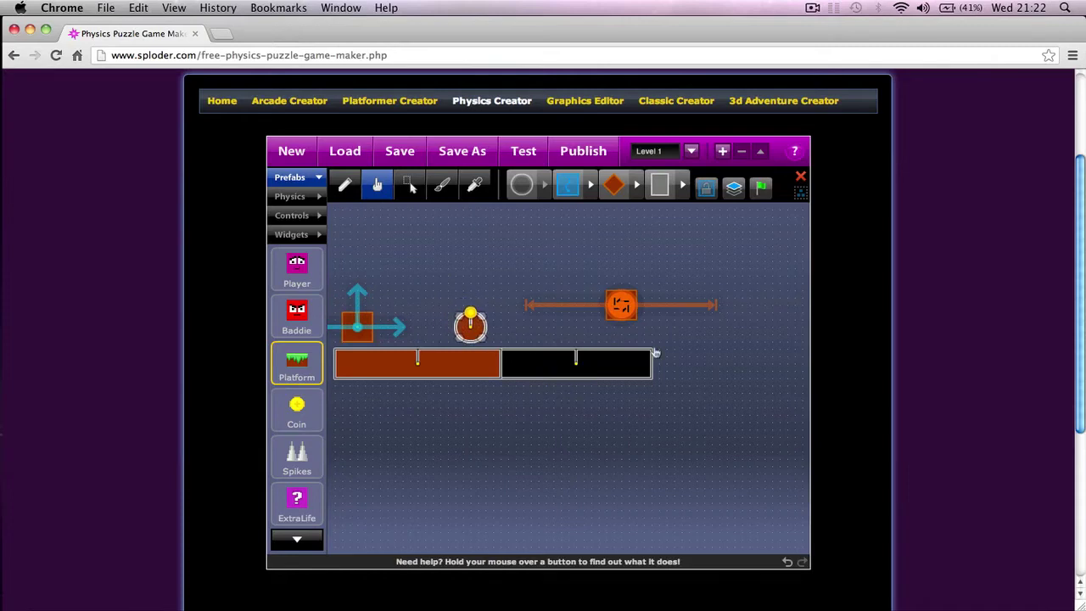
left_click(654, 347)
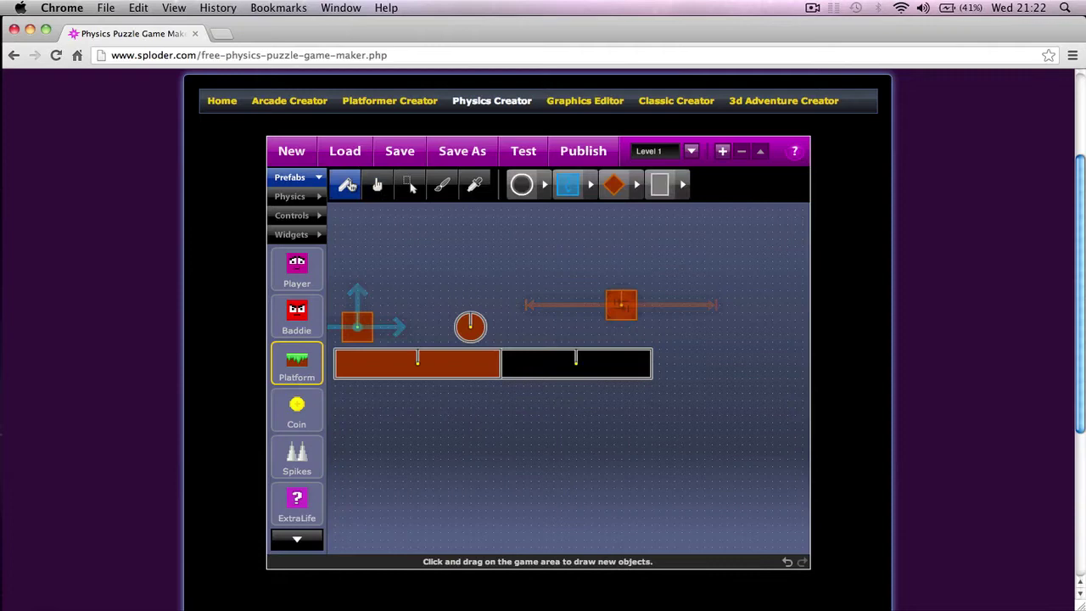
left_click(345, 185)
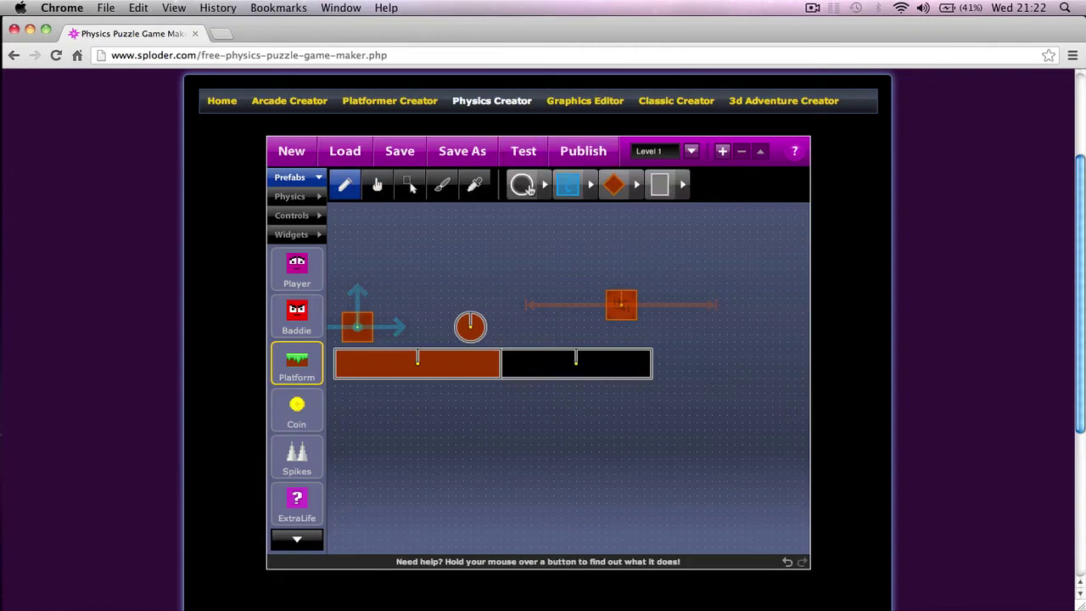
- Draw a circle below the spikes, a square at the right, and a tall rectangle near the bottom
left_click(522, 188)
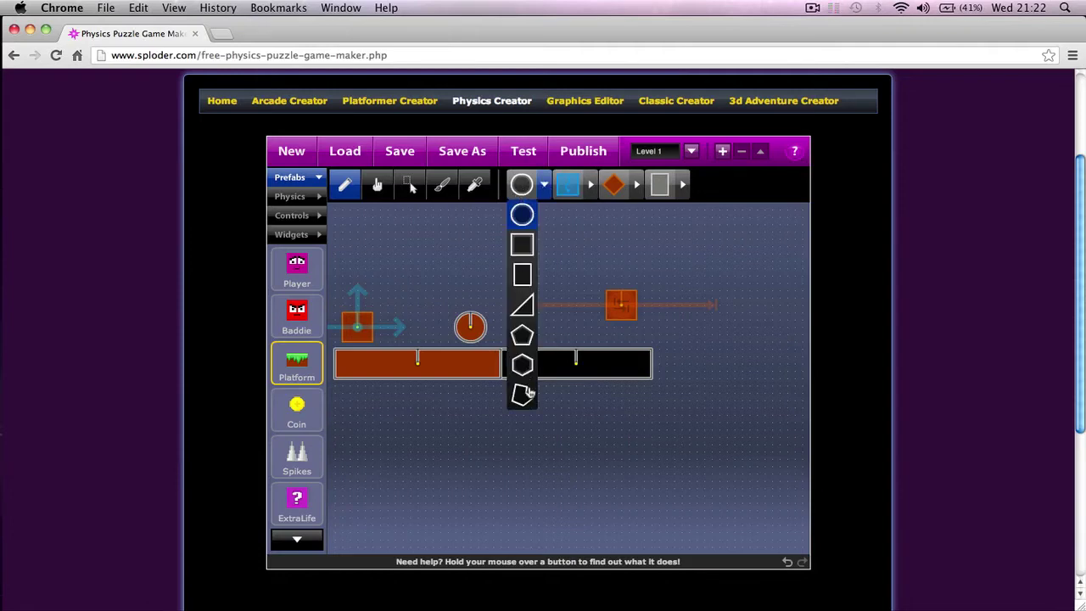
left_click(522, 215)
left_click_drag(682, 395, 705, 424)
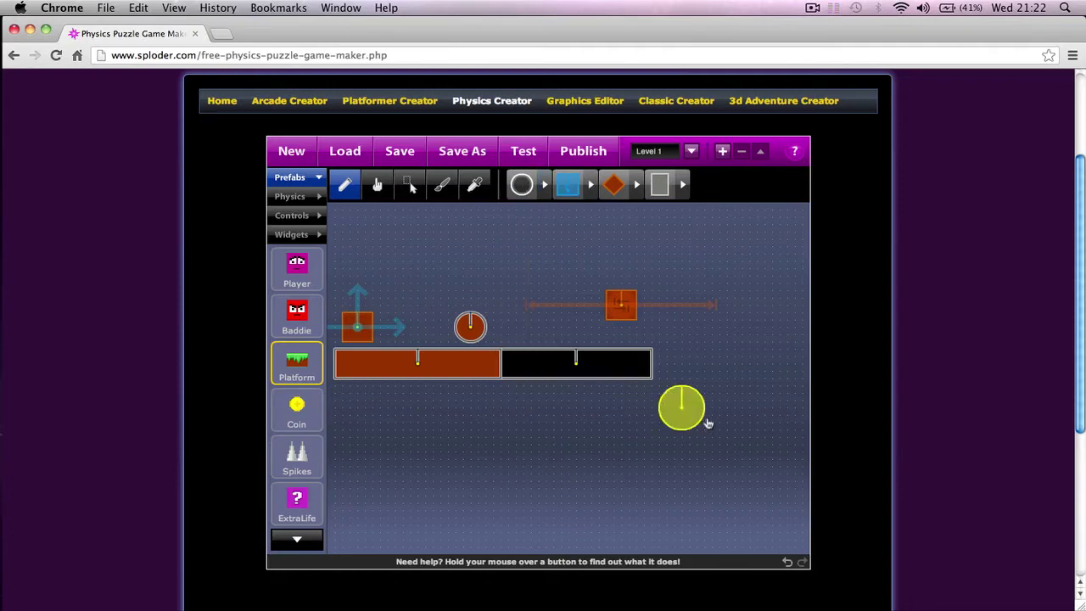
left_click(544, 180)
left_click(522, 238)
left_click_drag(742, 342, 764, 365)
left_click(520, 185)
left_click(523, 278)
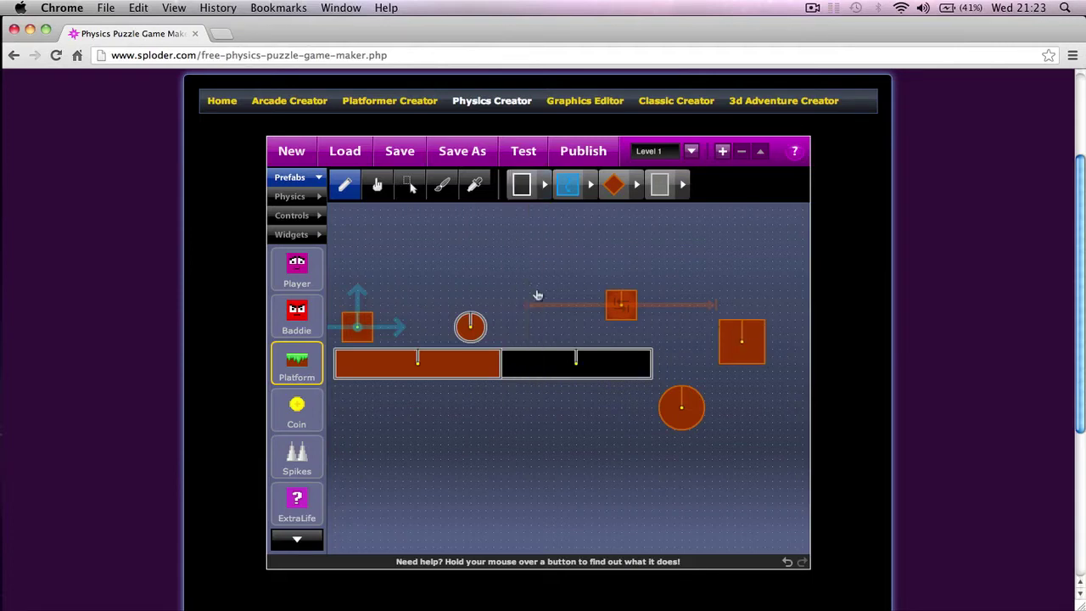
mouse_move(557, 490)
left_mouse_down()
mouse_move(570, 524)
mouse_move(599, 525)
left_mouse_up()
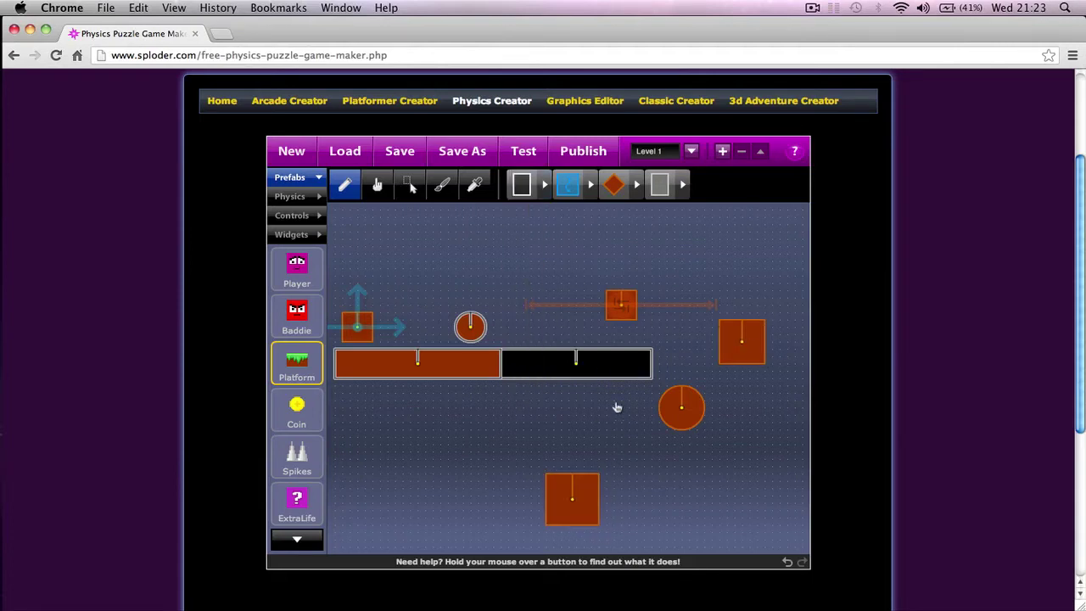
- Draw a triangle at the bottom left and a freeform polygon outline near the top
left_click(526, 178)
left_click(522, 306)
left_click_drag(426, 453, 486, 496)
left_click(544, 184)
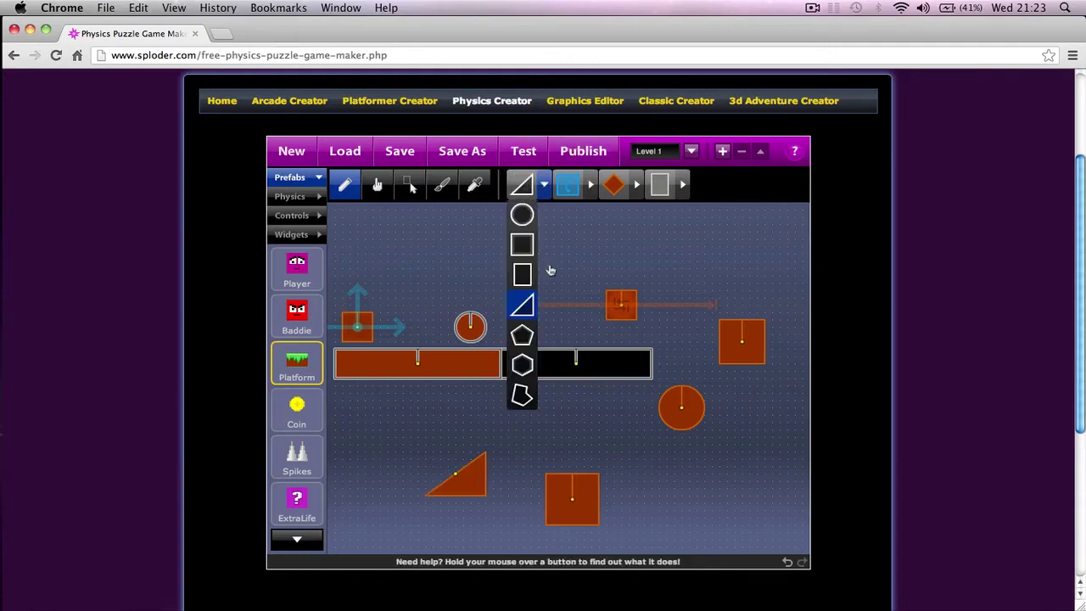
left_click(522, 395)
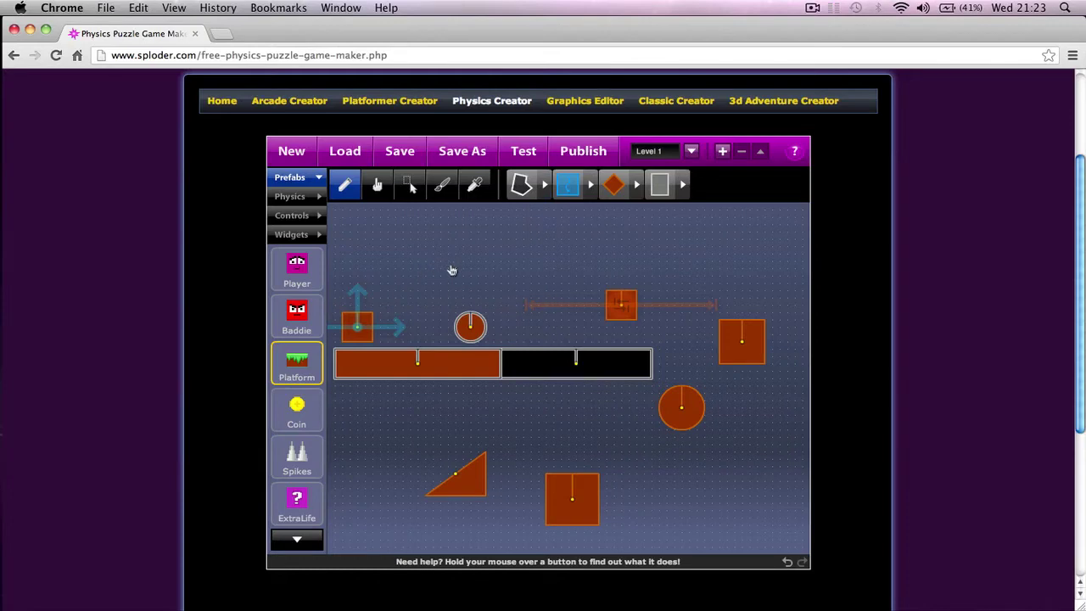
mouse_move(452, 270)
left_mouse_down()
mouse_move(564, 234)
mouse_move(546, 274)
mouse_move(514, 291)
mouse_move(455, 265)
mouse_move(458, 300)
mouse_move(381, 452)
mouse_move(428, 423)
mouse_move(425, 400)
mouse_move(473, 395)
mouse_move(515, 409)
mouse_move(510, 401)
mouse_move(516, 422)
left_mouse_up()
- Close the polygon outline, enlarge the bottom square and shrink the right-hand circle
left_click(378, 185)
left_click(491, 260)
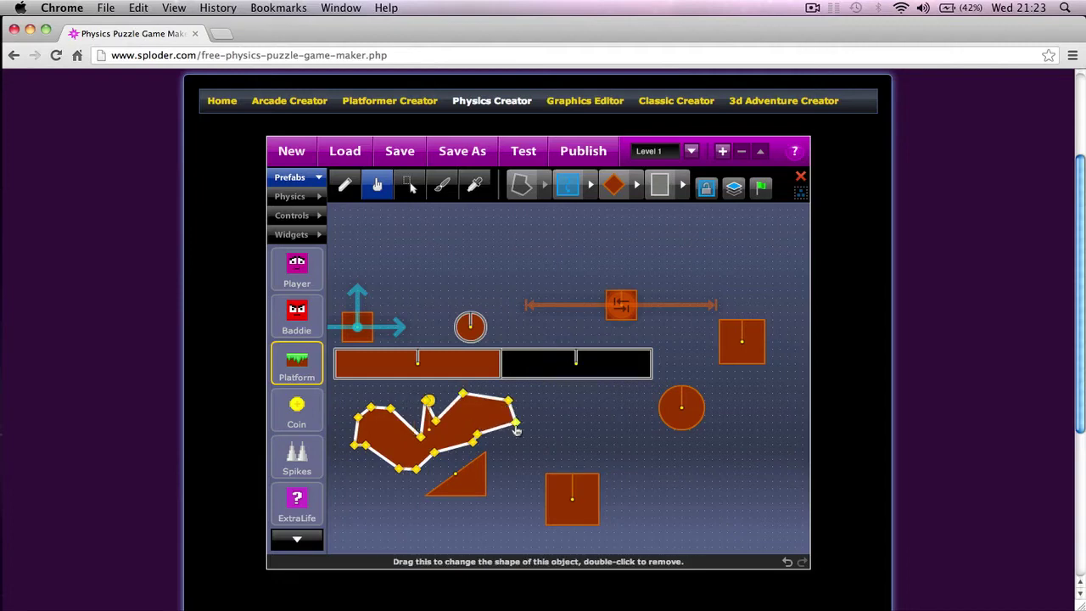
left_click(574, 488)
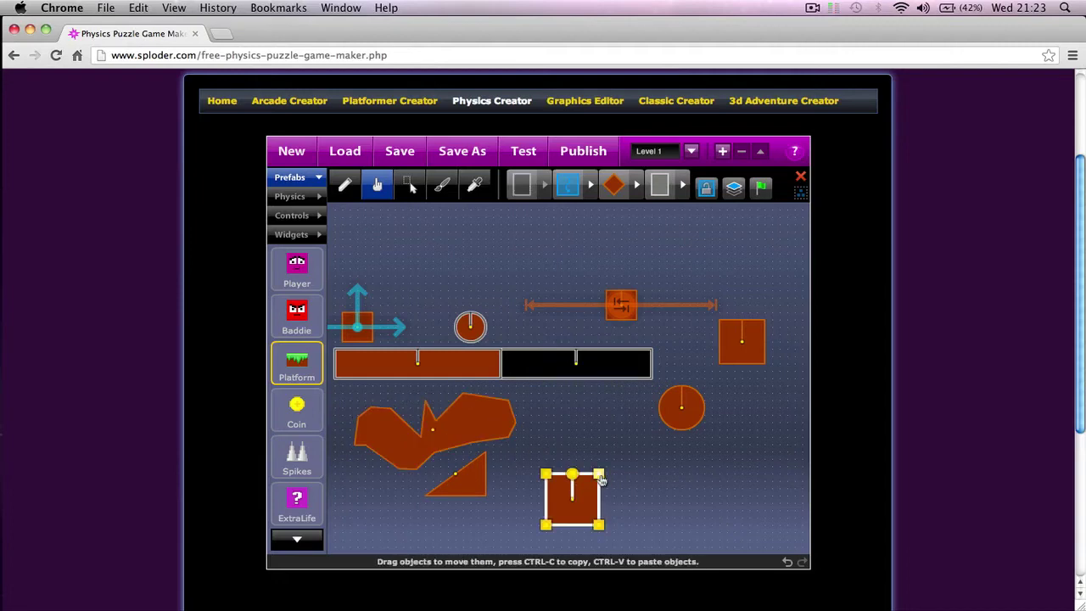
left_click_drag(599, 474, 614, 437)
left_click(683, 394)
mouse_move(685, 388)
left_mouse_down()
mouse_move(691, 342)
mouse_move(684, 393)
left_mouse_up()
left_click(722, 365)
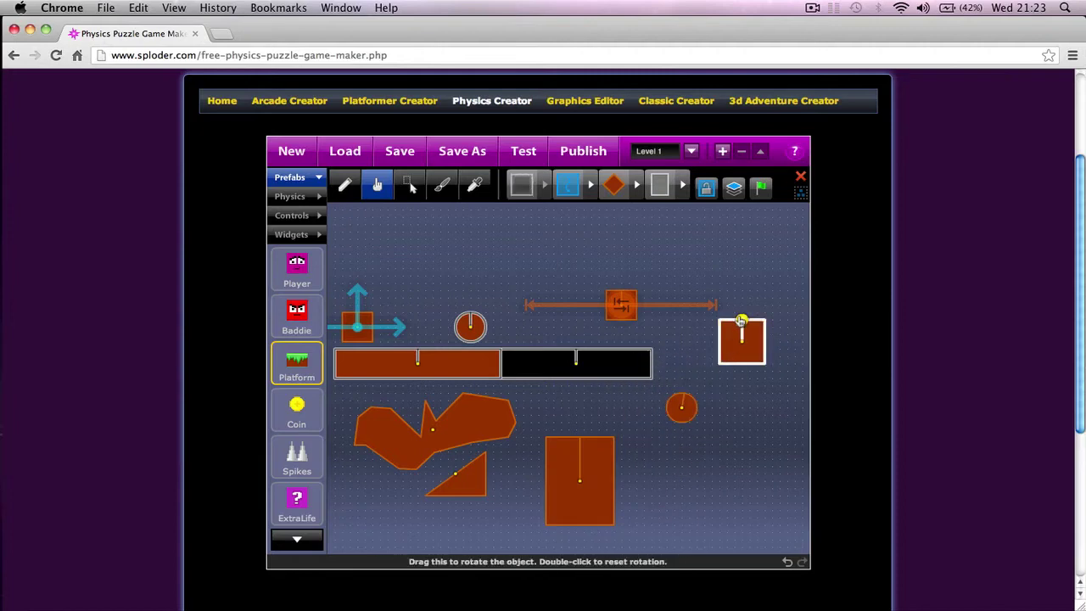
mouse_move(742, 320)
left_mouse_down()
mouse_move(739, 301)
mouse_move(741, 322)
left_mouse_up()
- Reshape the polygon by removing two right-side points and adding a new one, then shift it left
left_click(474, 426)
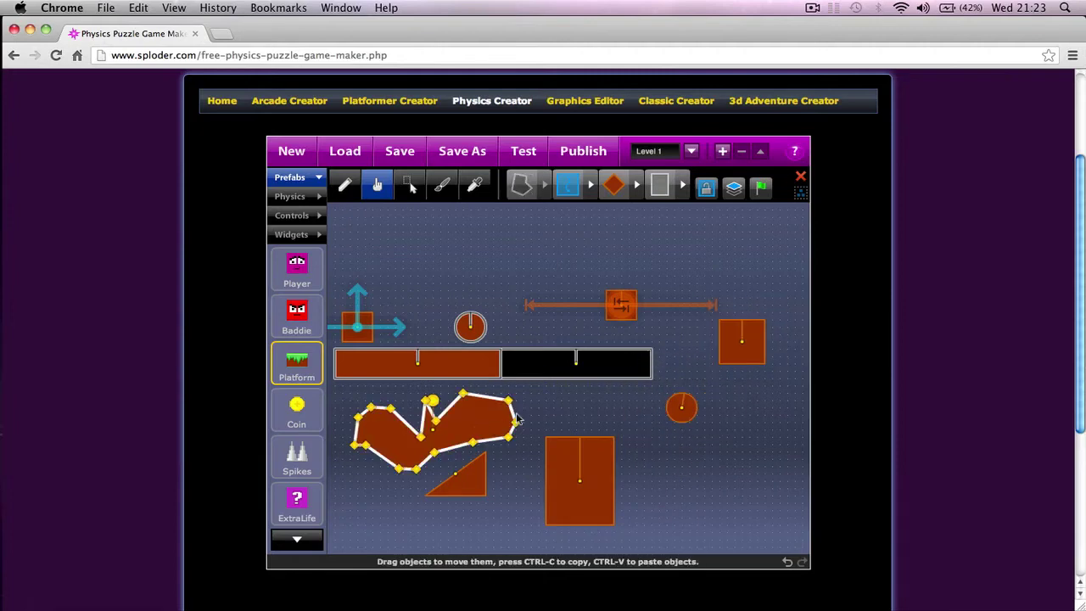
double_click(515, 424)
double_click(509, 440)
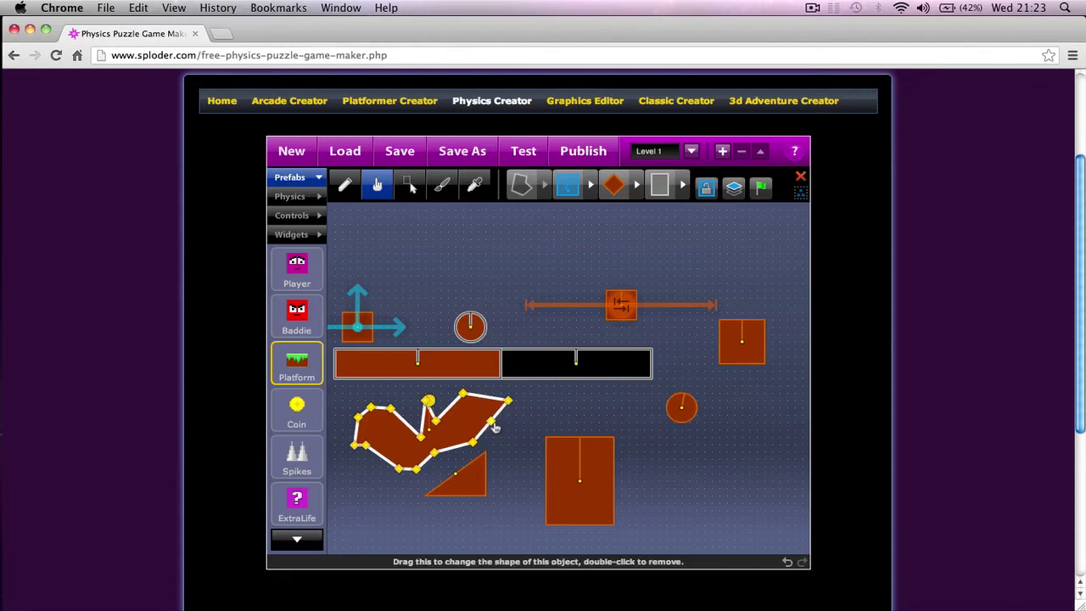
mouse_move(497, 427)
left_mouse_down()
mouse_move(523, 473)
mouse_move(553, 400)
mouse_move(485, 429)
mouse_move(439, 408)
mouse_move(424, 417)
mouse_move(450, 399)
mouse_move(453, 471)
mouse_move(462, 461)
left_mouse_up()
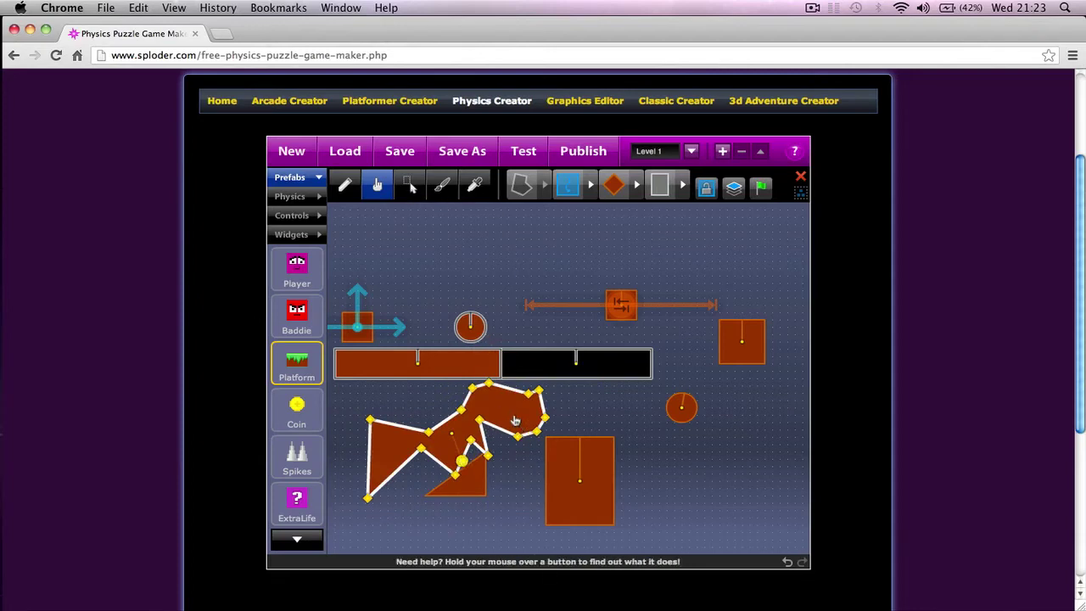
left_click_drag(515, 420, 493, 419)
- Tilt the tall rectangle counter-clockwise, then box-select the four lower shapes
left_click(583, 484)
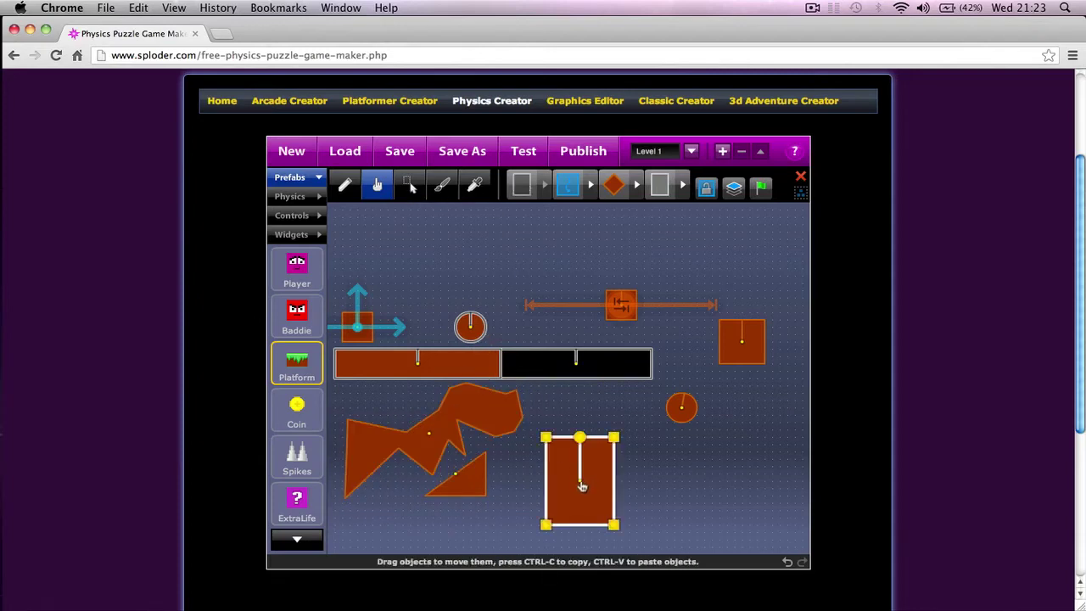
mouse_move(580, 440)
left_mouse_down()
mouse_move(589, 442)
mouse_move(557, 448)
mouse_move(568, 448)
mouse_move(565, 407)
mouse_move(625, 406)
mouse_move(634, 412)
mouse_move(629, 450)
left_mouse_up()
left_click(565, 407)
left_click(601, 441)
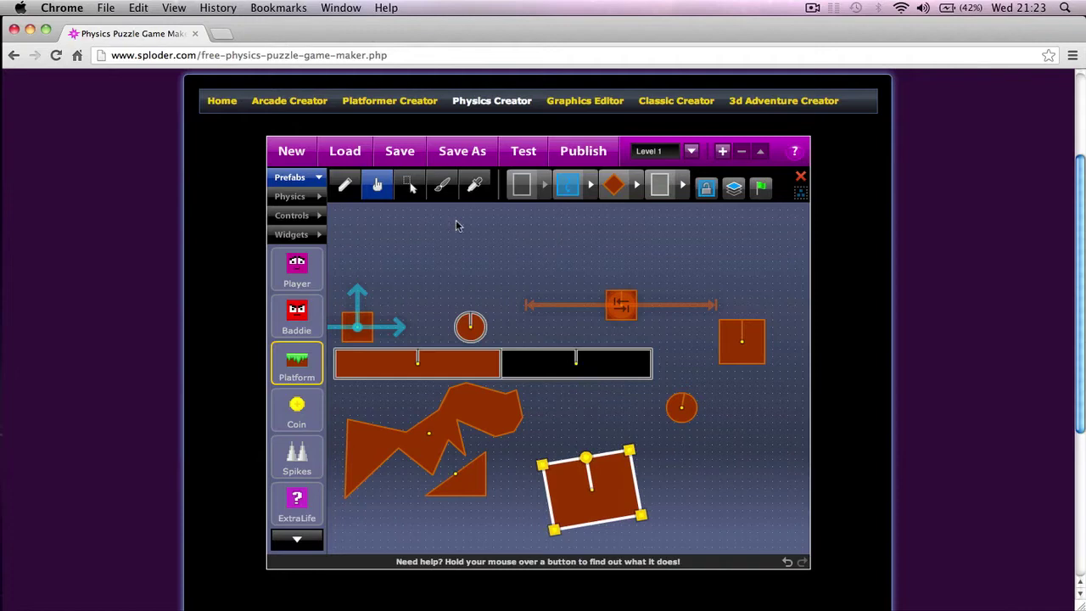
left_click(409, 185)
left_click_drag(678, 498, 420, 416)
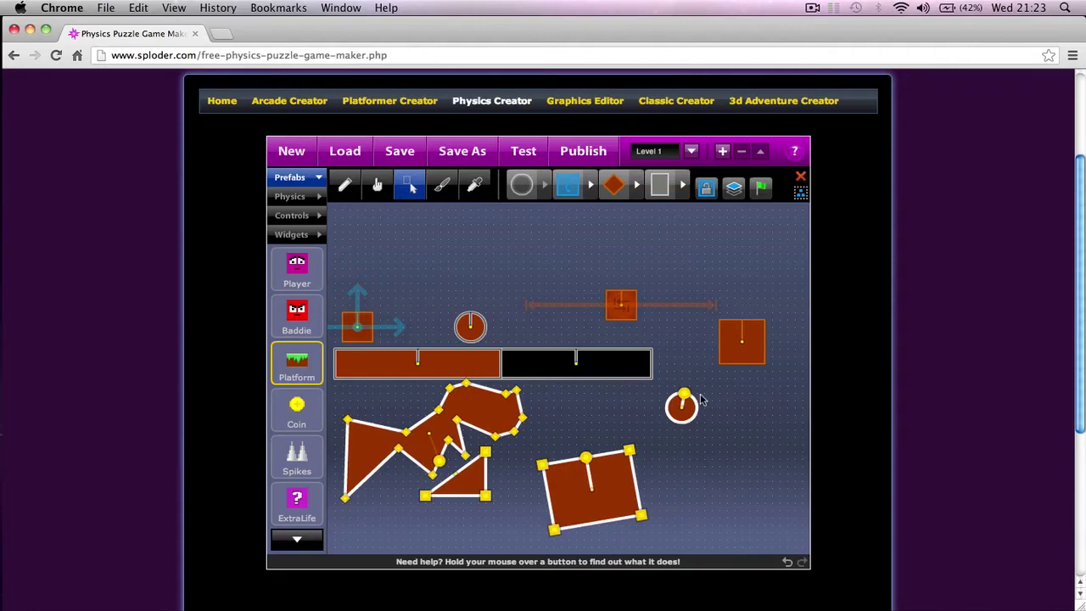
- Delete the four selected shapes and move the right square down below the bar, resizing it
key("Delete")
left_click(568, 380)
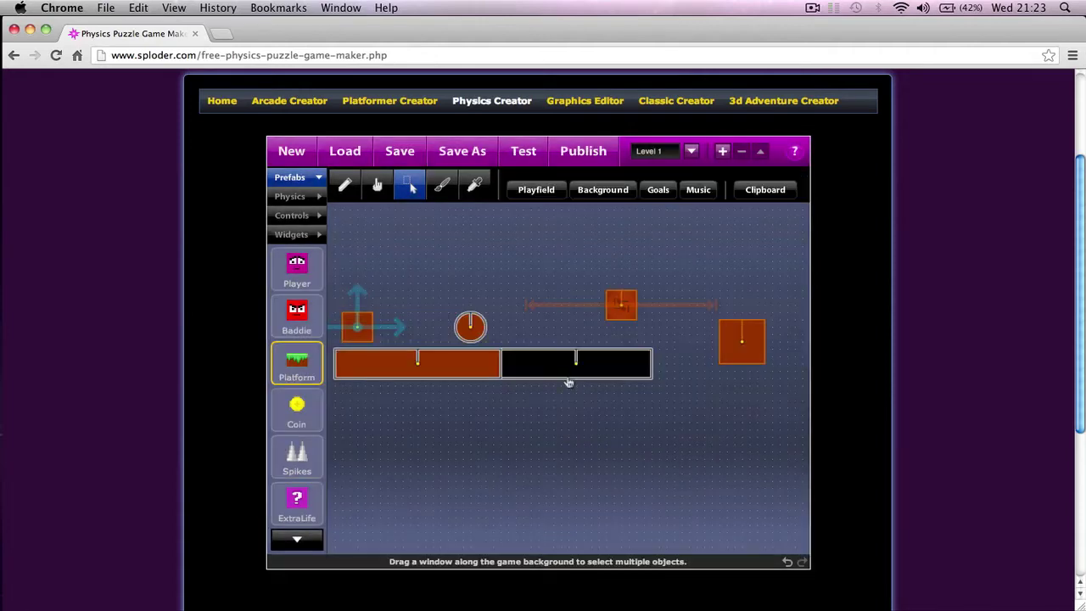
left_click(723, 363)
mouse_move(738, 365)
left_mouse_down()
mouse_move(663, 501)
mouse_move(530, 483)
left_mouse_up()
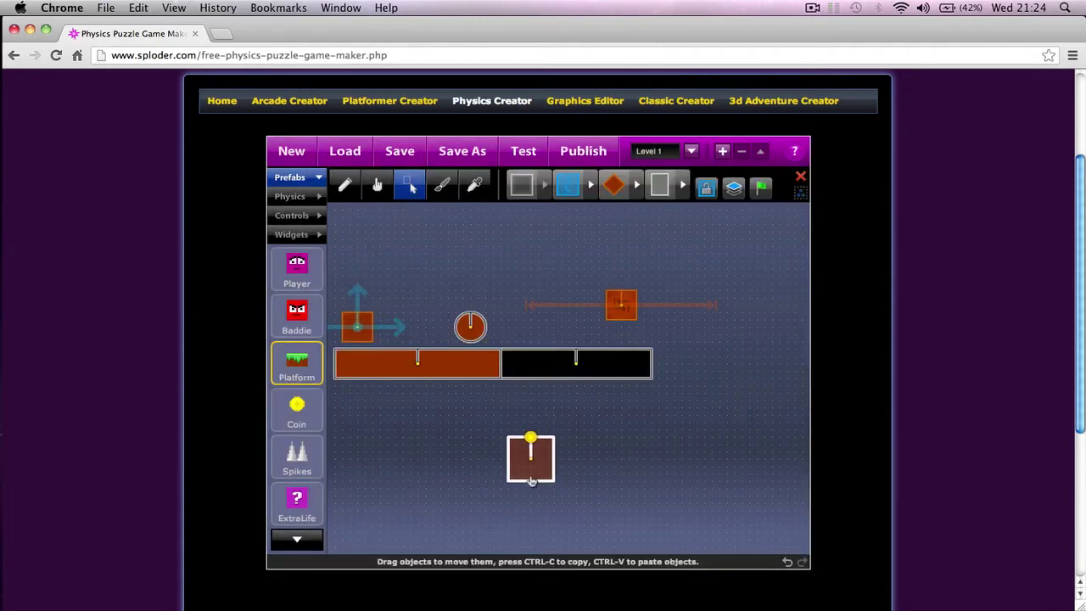
mouse_move(533, 437)
left_mouse_down()
mouse_move(552, 420)
mouse_move(518, 426)
mouse_move(530, 428)
left_mouse_up()
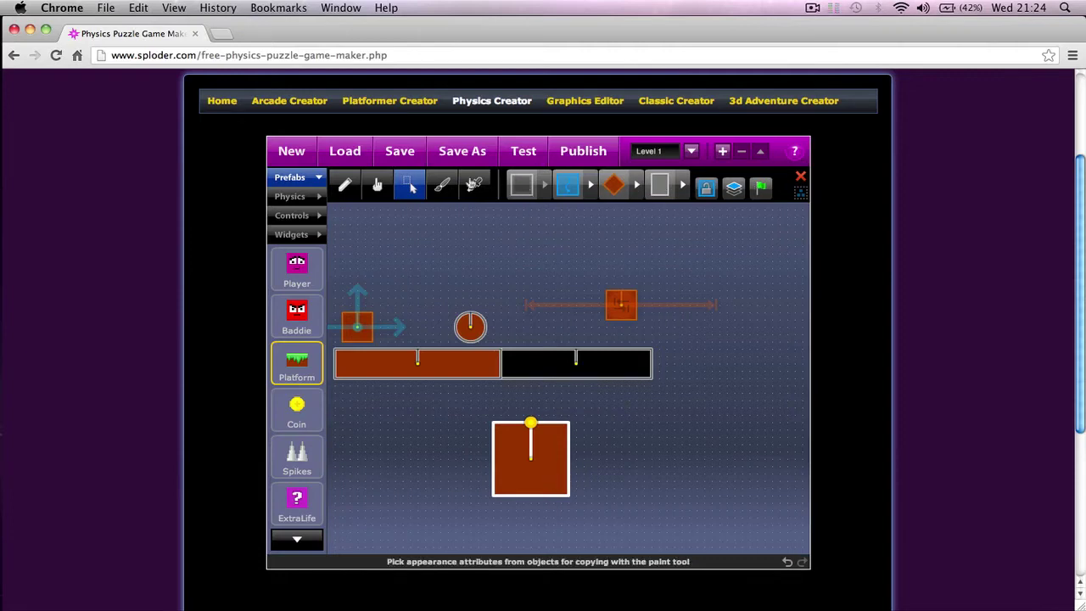
left_click(541, 268)
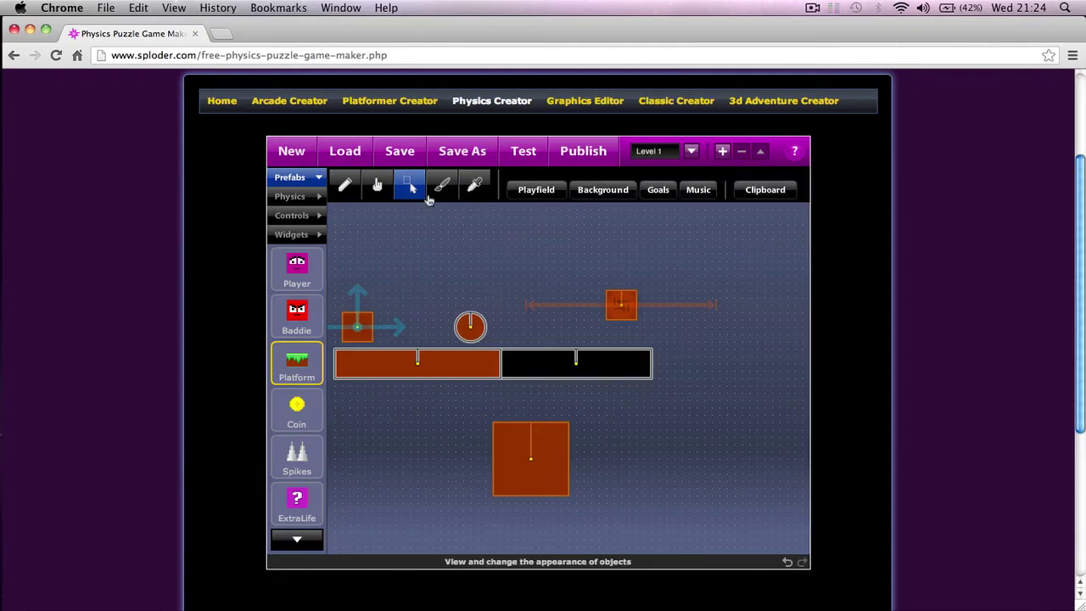
- Draw a triangle right of the square and box-select the square and triangle together
left_click(344, 184)
left_click(544, 184)
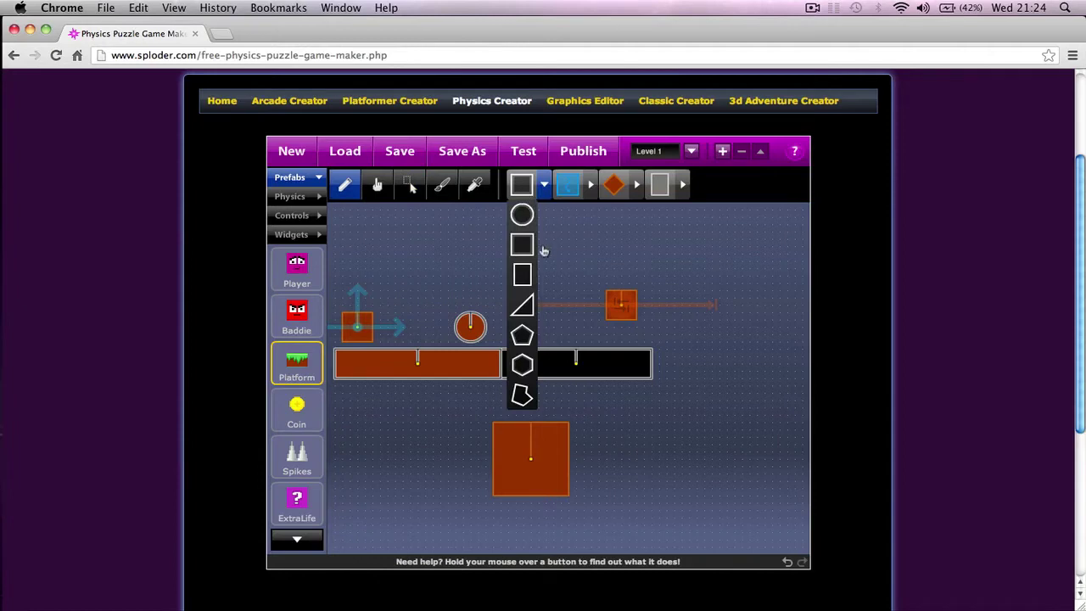
left_click(523, 305)
mouse_move(629, 431)
left_mouse_down()
mouse_move(671, 475)
mouse_move(714, 491)
left_mouse_up()
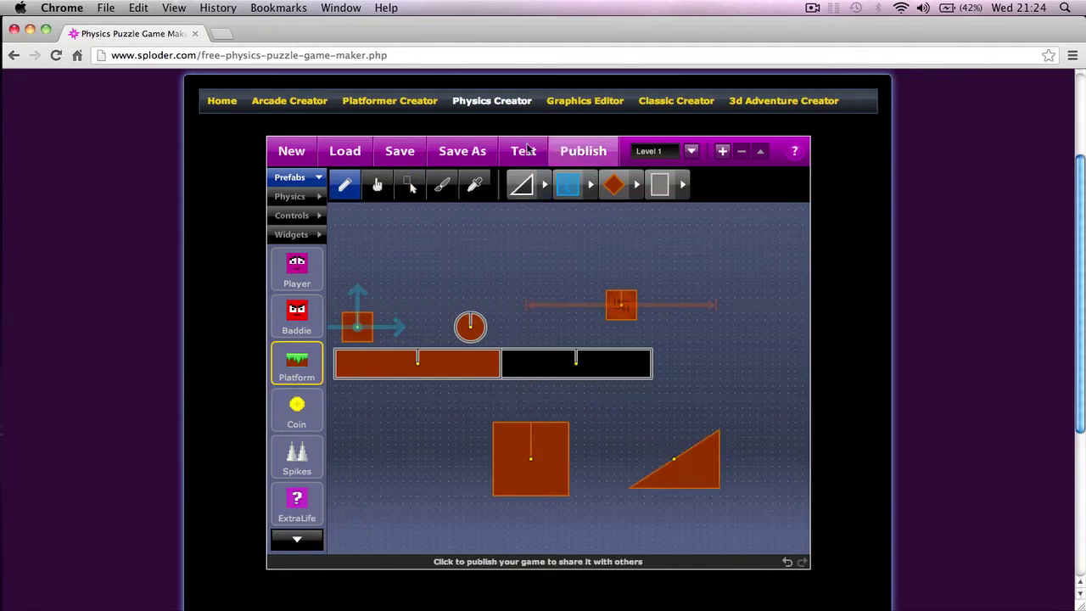
left_click(408, 185)
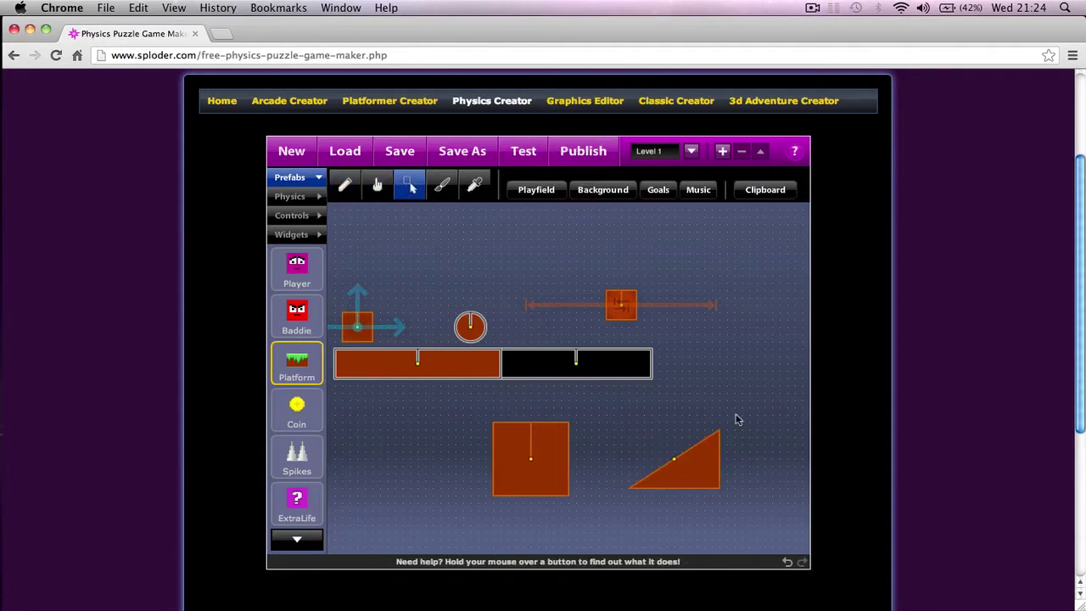
left_click_drag(734, 417, 515, 456)
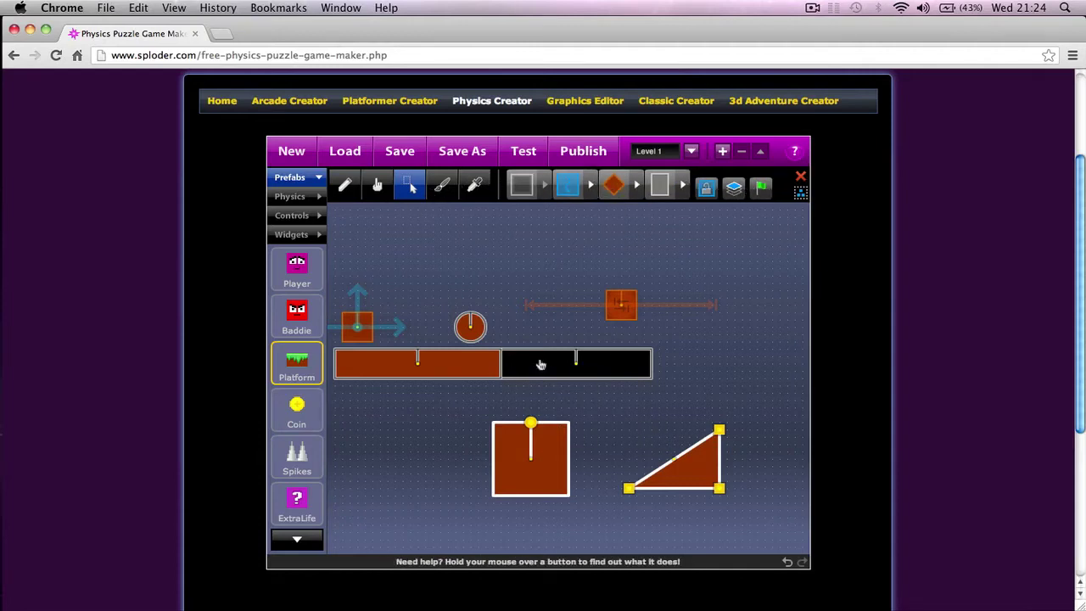
- Delete the small circle and small square sitting on the track
left_click_drag(446, 239, 669, 342)
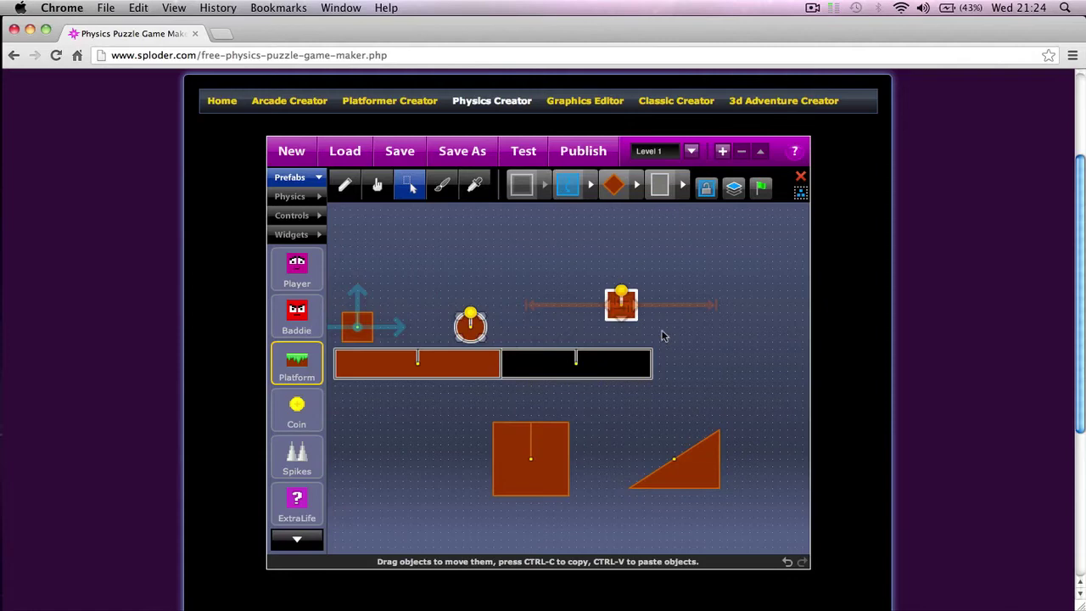
left_click(800, 176)
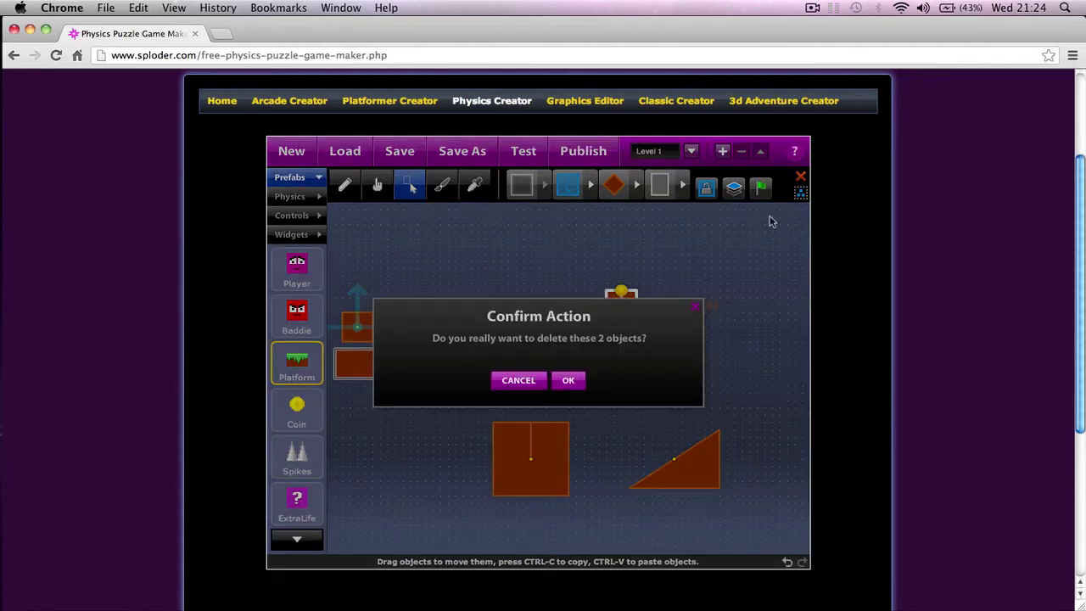
left_click(567, 381)
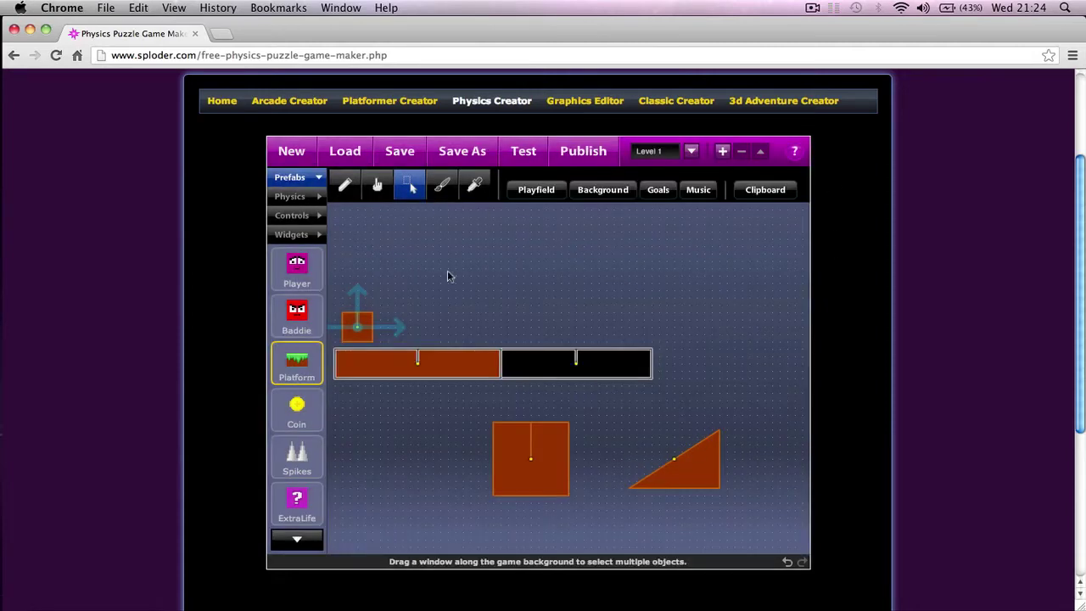
- Move the square and triangle together to the lower left beneath the long bar
left_click_drag(453, 449, 728, 512)
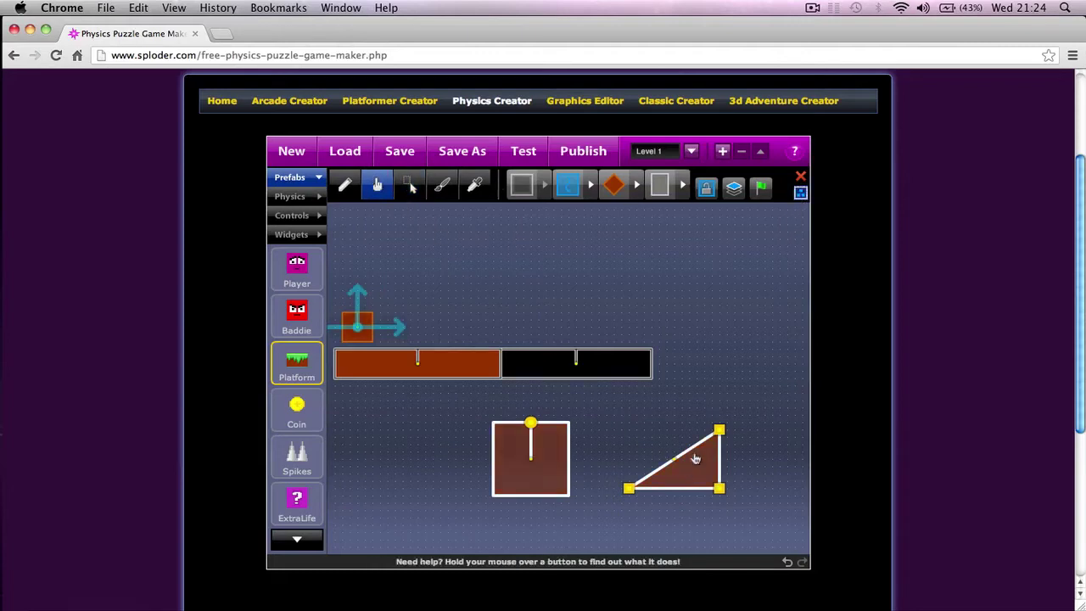
mouse_move(695, 459)
left_mouse_down()
mouse_move(717, 470)
mouse_move(549, 470)
mouse_move(738, 441)
mouse_move(755, 473)
mouse_move(647, 246)
left_mouse_up()
mouse_move(631, 308)
left_mouse_down()
mouse_move(584, 504)
mouse_move(558, 476)
mouse_move(545, 432)
left_mouse_up()
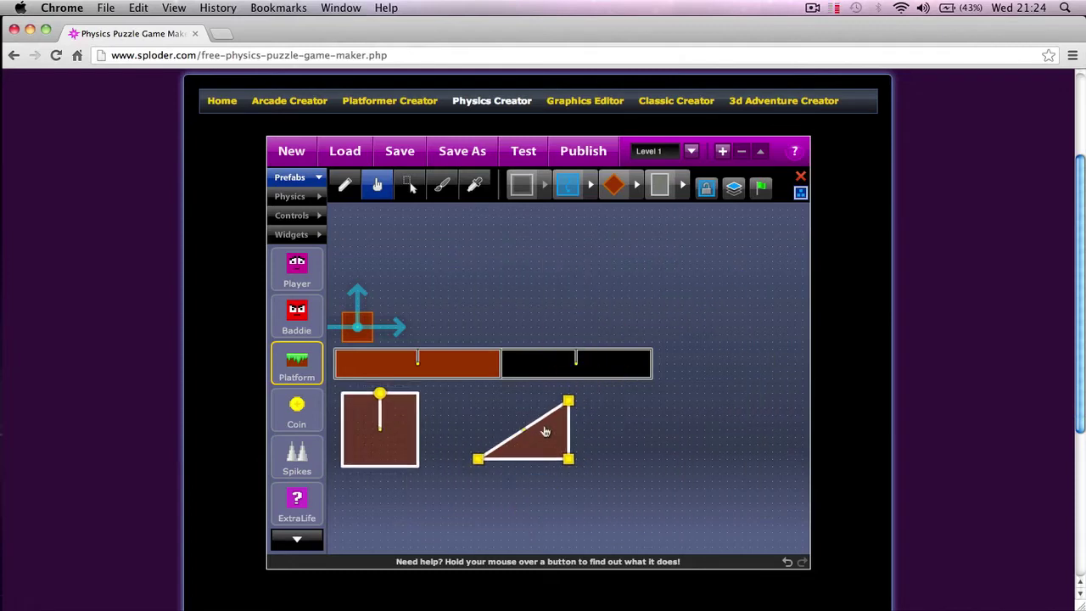
- Cut and paste the square-triangle pair twice, shifting each pasted copy to the right
left_click(686, 433)
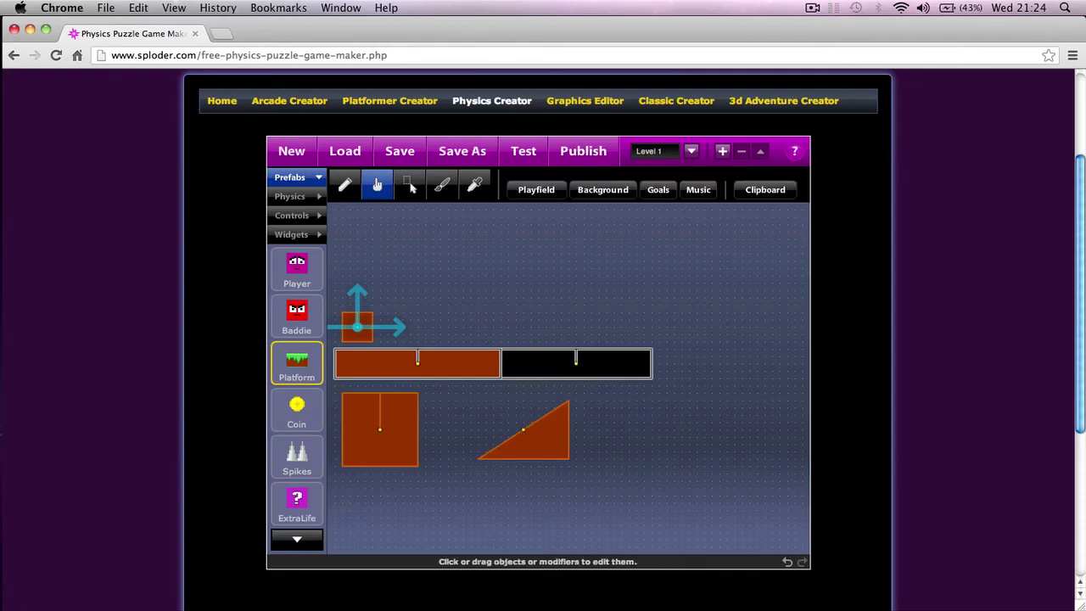
key("ctrl+a")
left_click(662, 418)
left_click(543, 448)
left_click(548, 438)
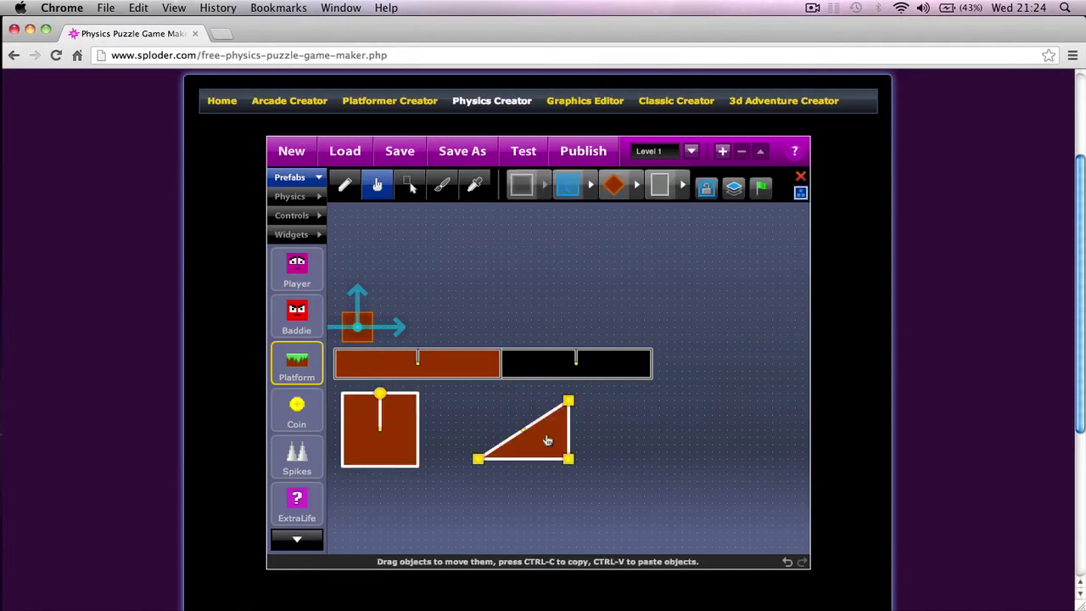
key("ctrl+x")
key("ctrl+v")
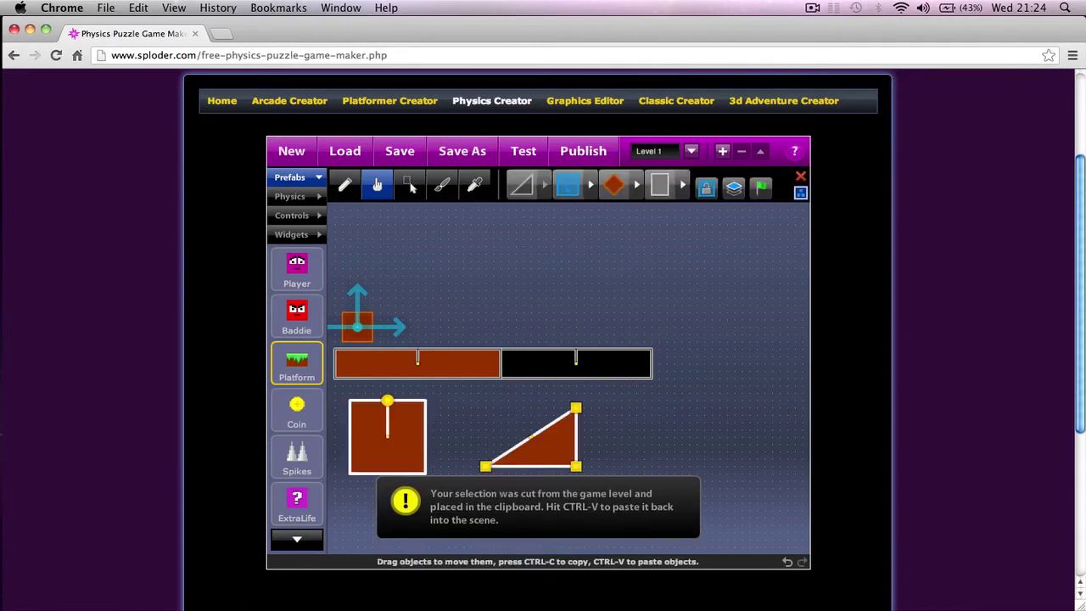
left_click_drag(564, 442, 706, 446)
key("ctrl+v")
mouse_move(552, 449)
left_mouse_down()
mouse_move(695, 419)
mouse_move(696, 434)
mouse_move(696, 423)
mouse_move(672, 420)
mouse_move(650, 457)
left_mouse_up()
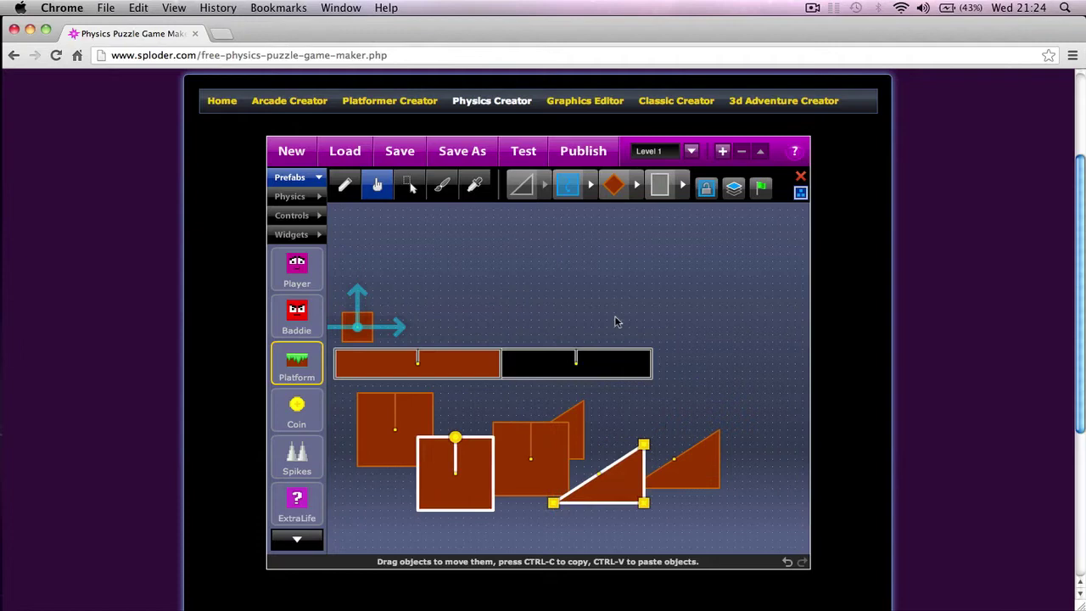
- Box-select and delete all six square and triangle copies
left_click(409, 185)
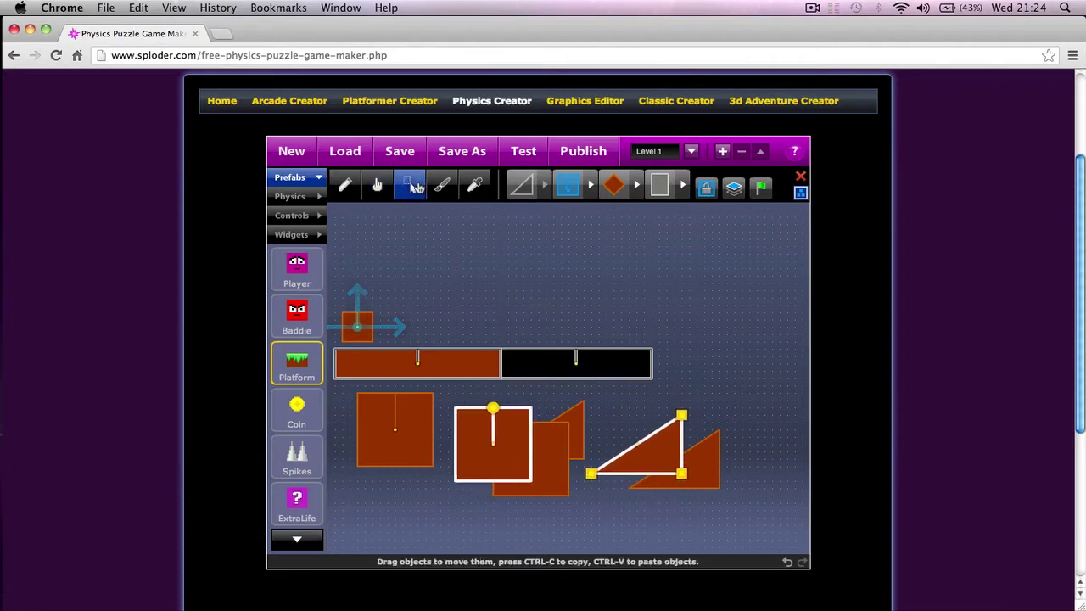
mouse_move(382, 522)
left_mouse_down()
mouse_move(538, 473)
mouse_move(738, 454)
left_mouse_up()
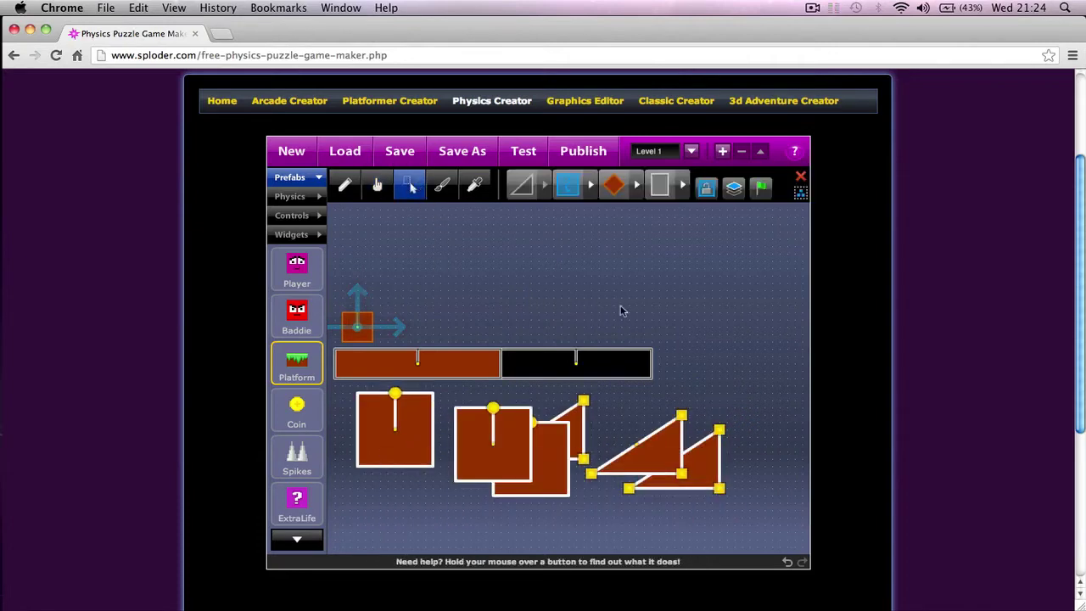
key("Delete")
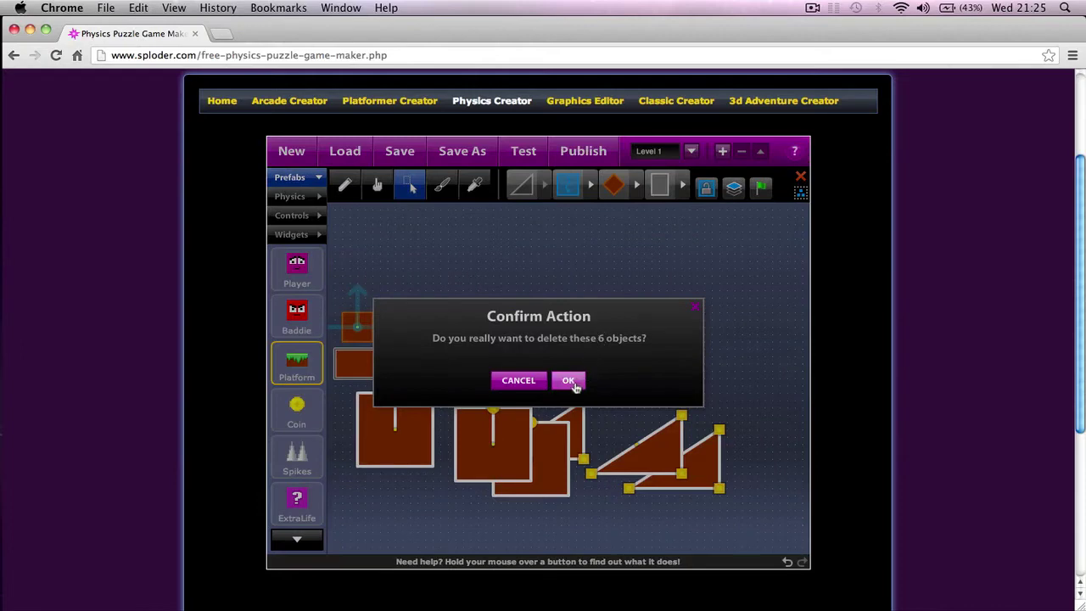
left_click(570, 381)
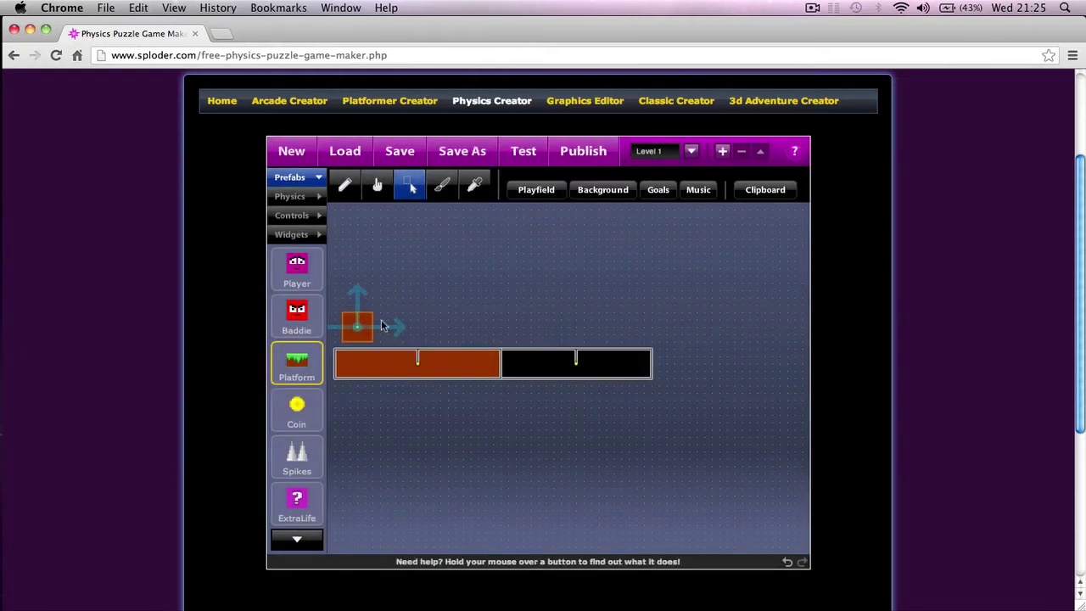
- Draw a small square platform at the upper right and bring up its movement options
left_click(345, 188)
left_click(545, 184)
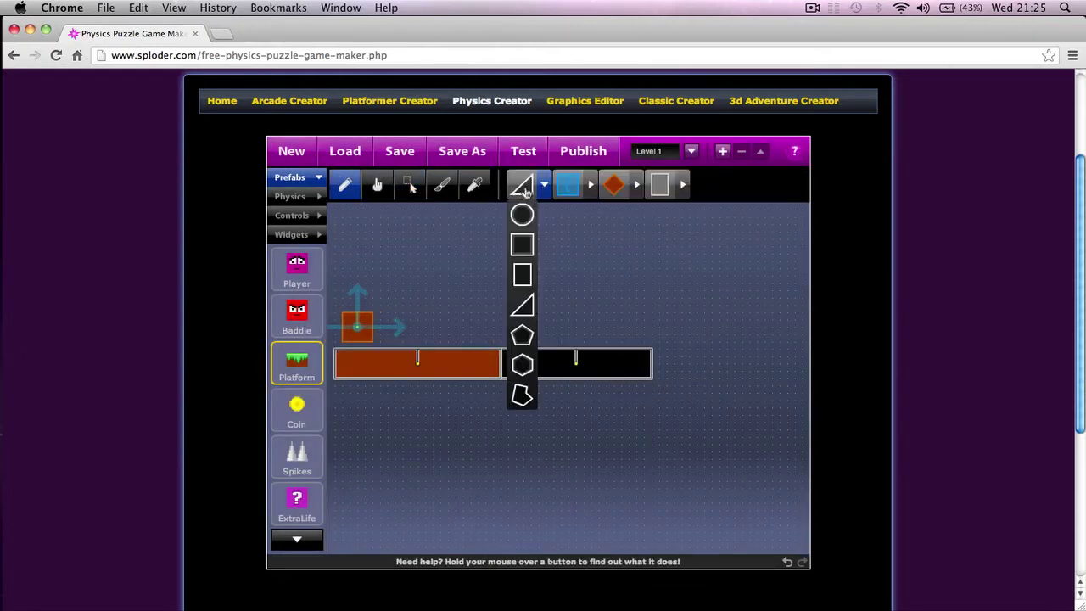
left_click(522, 243)
mouse_move(697, 290)
left_mouse_down()
mouse_move(747, 339)
mouse_move(720, 310)
left_mouse_up()
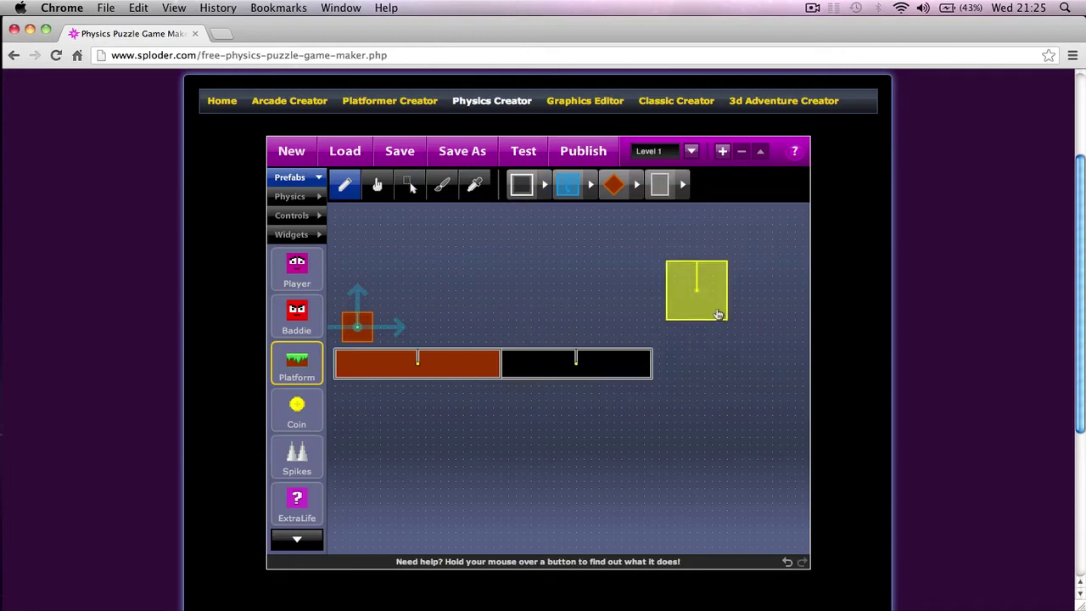
left_click(378, 184)
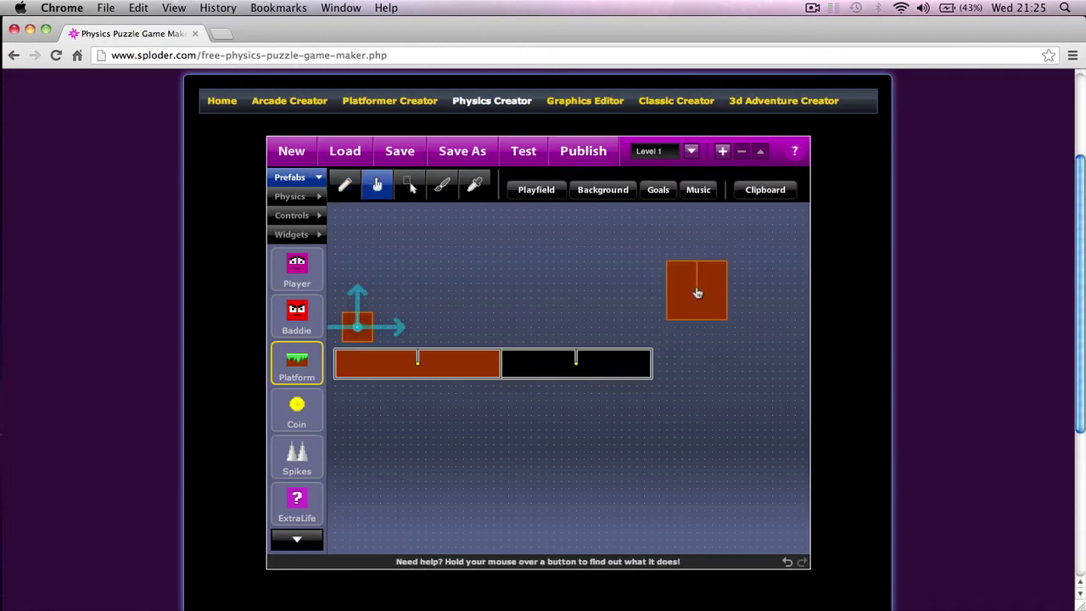
left_click(696, 293)
left_click(567, 186)
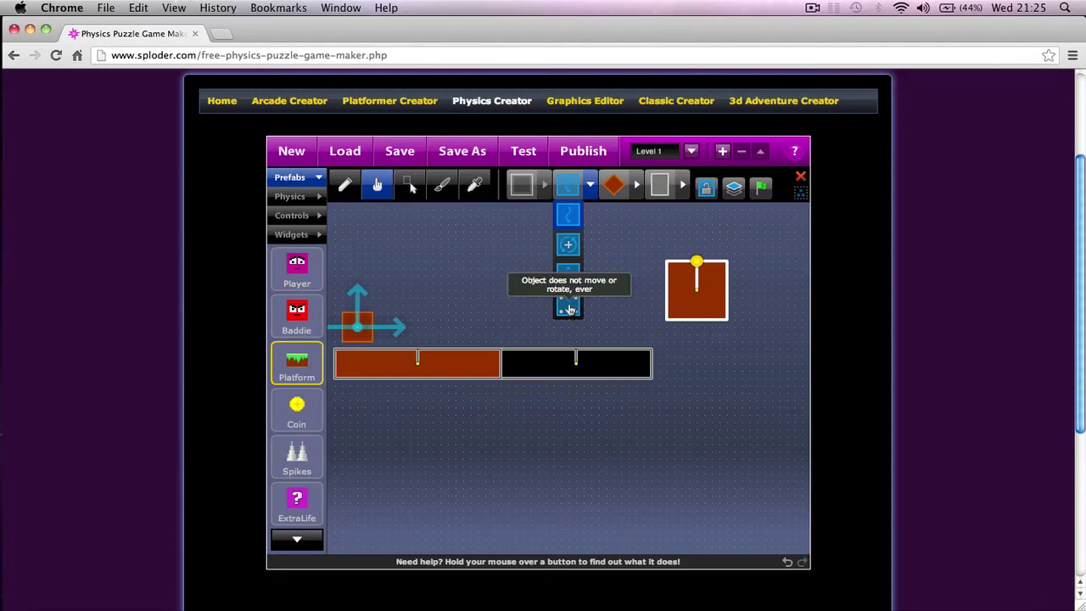
- Set the square to never move or rotate and lock the right orange square
left_click(466, 374)
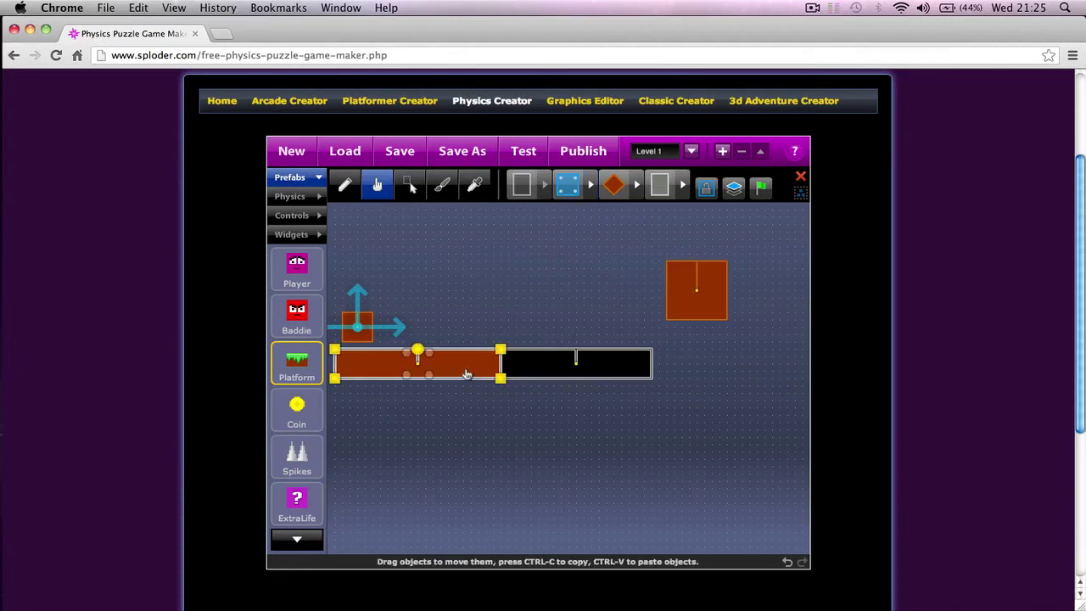
left_click(352, 322)
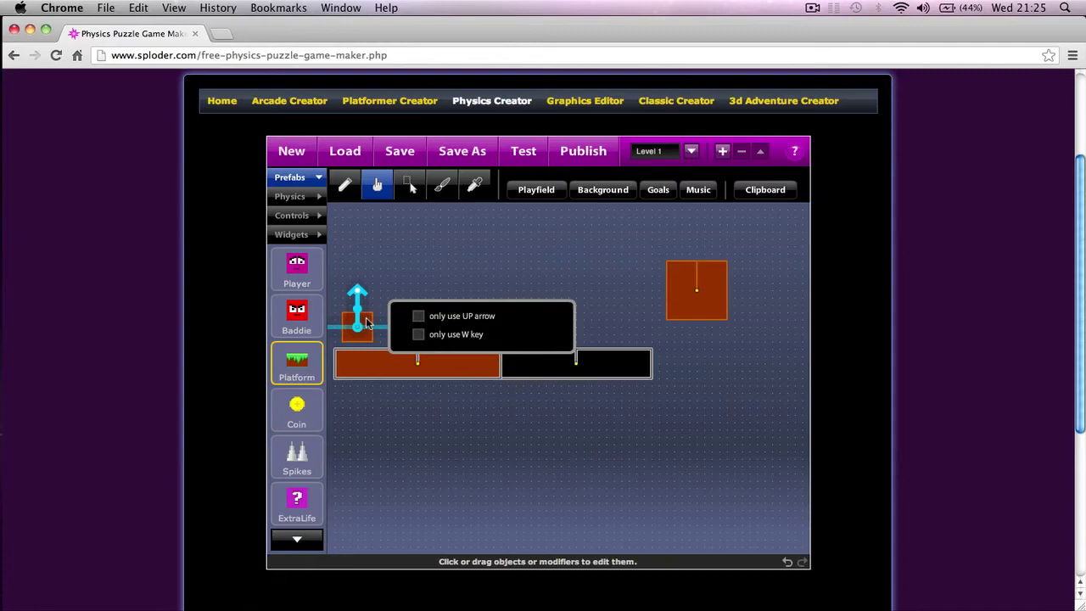
left_click(410, 189)
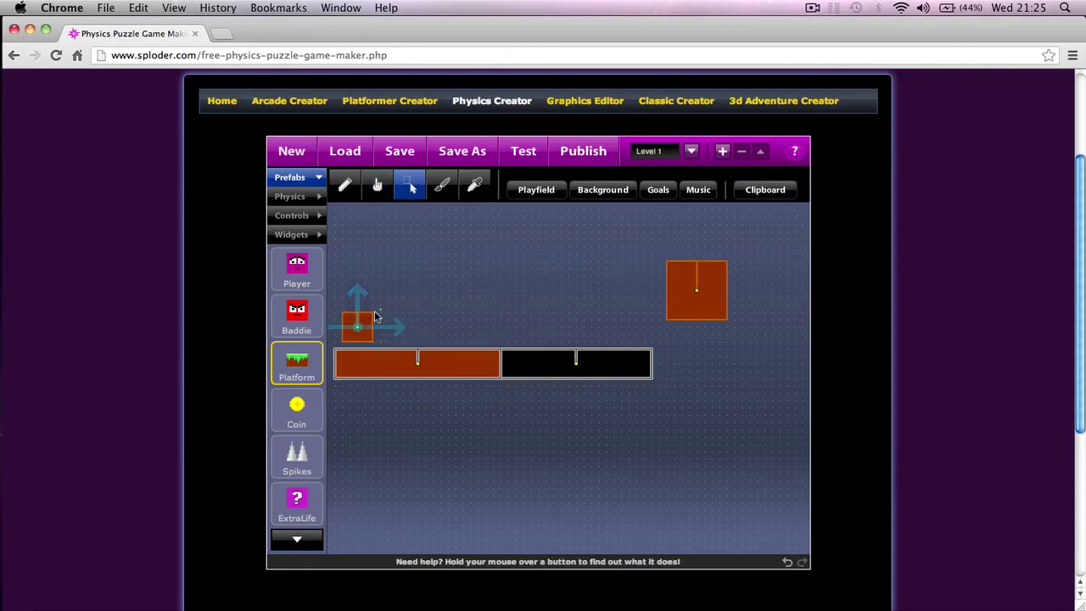
left_click(680, 275)
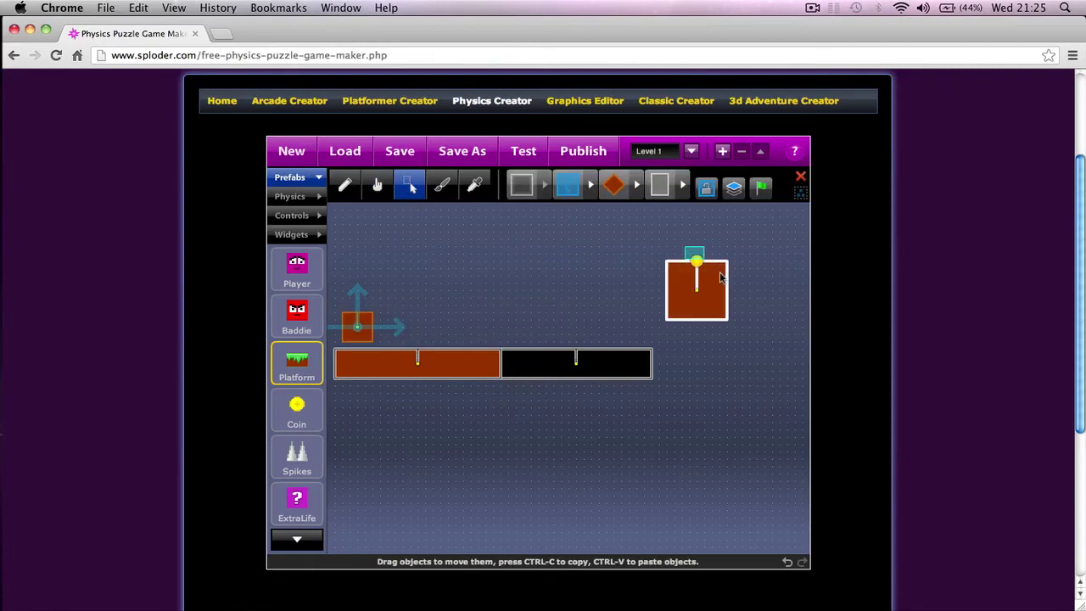
left_click(707, 190)
- Lock the small orange block beside the long platform, then reselect the right square
left_click(357, 331)
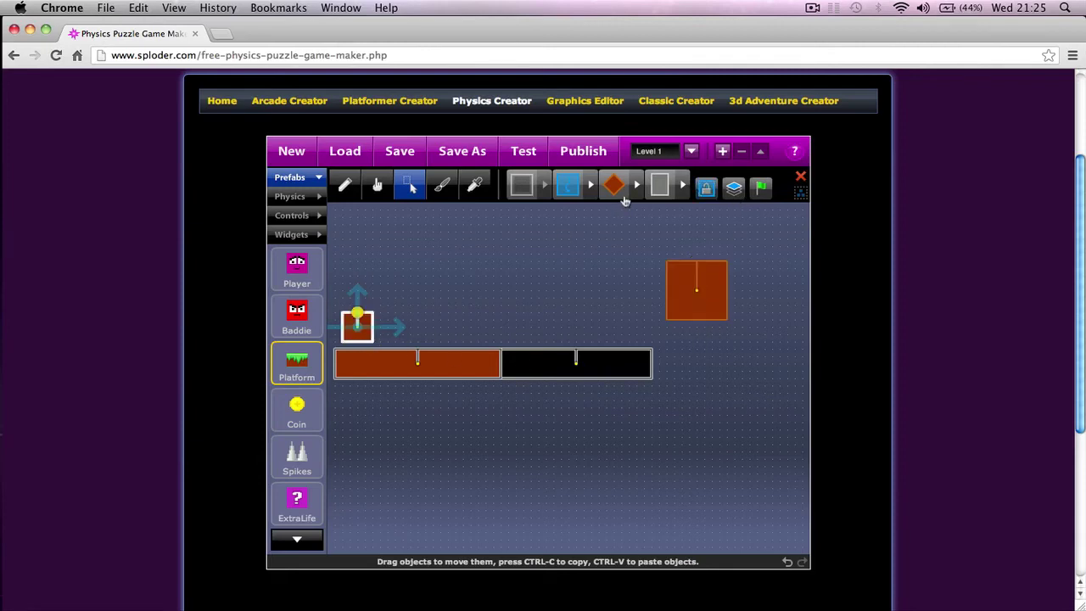
left_click(705, 191)
left_click(483, 364)
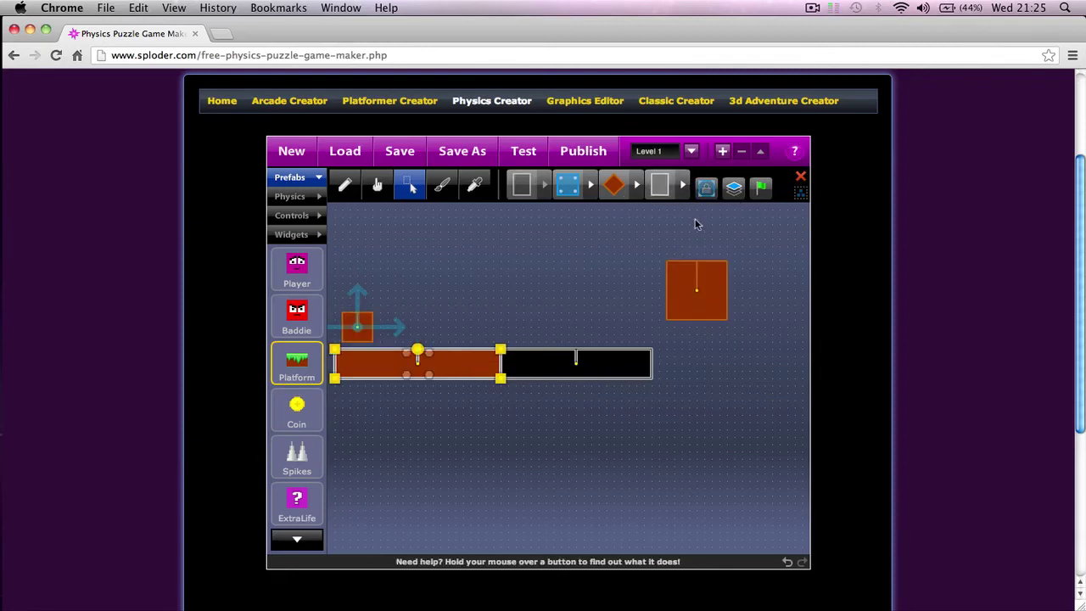
left_click(357, 339)
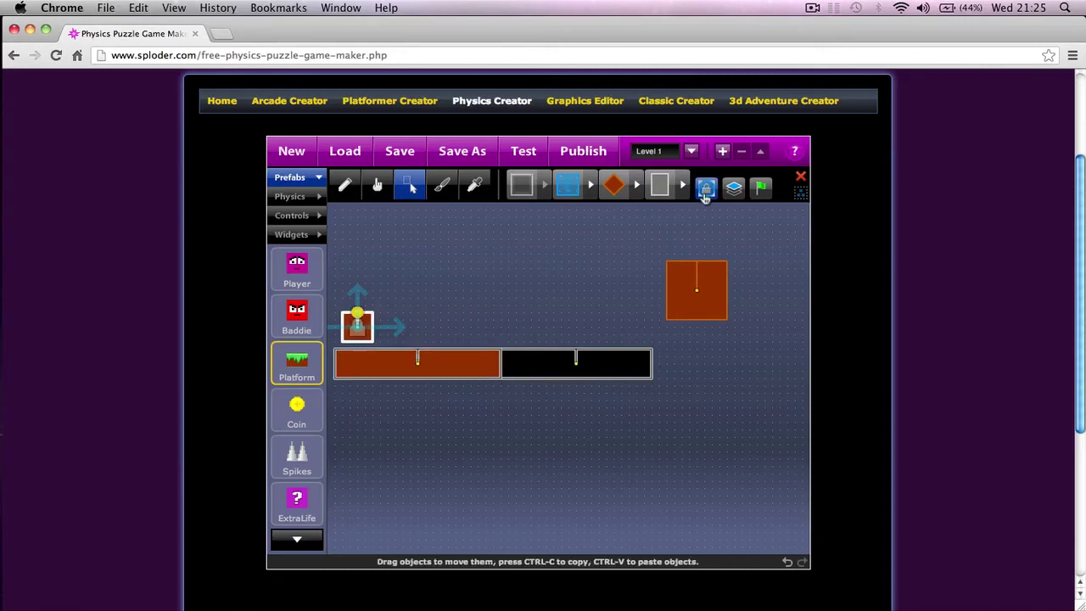
left_click(705, 192)
left_click(696, 263)
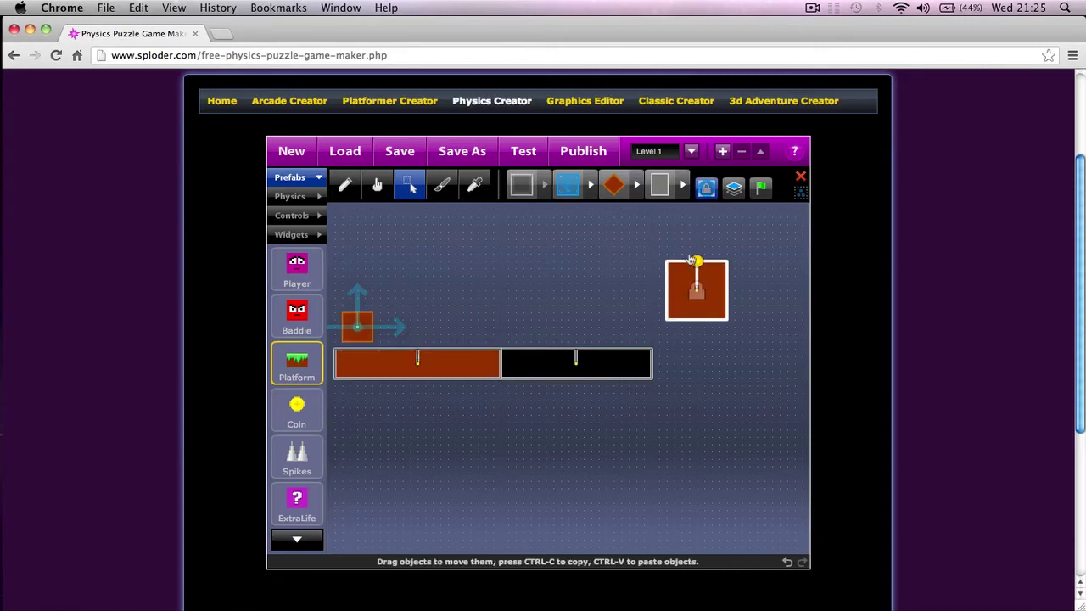
- Try the cloud, magic and steel materials on the right-hand box
left_click(551, 261)
left_click(713, 310)
left_click(619, 189)
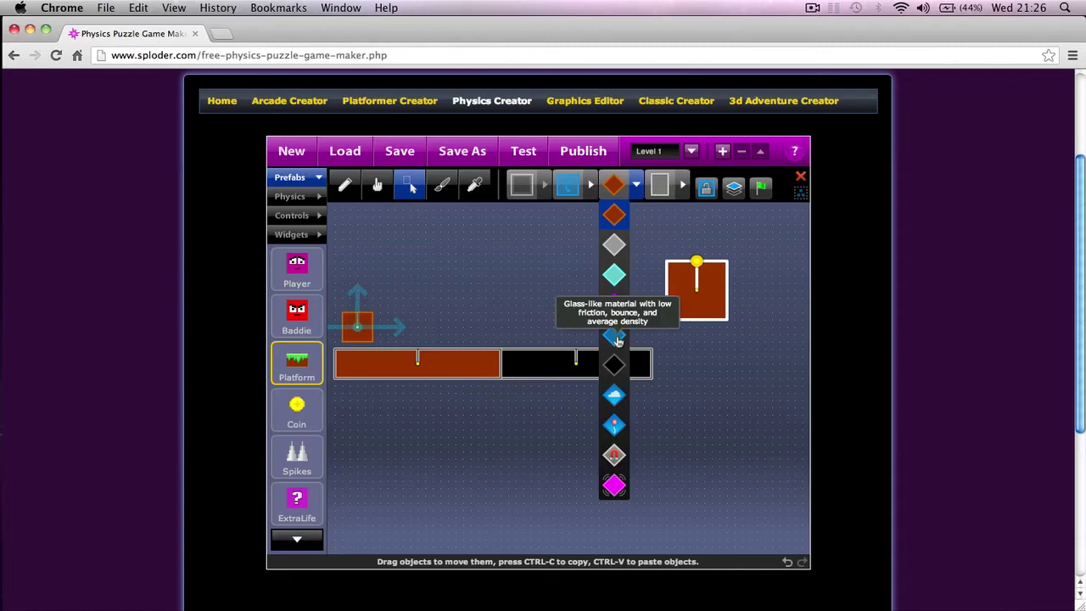
left_click(614, 399)
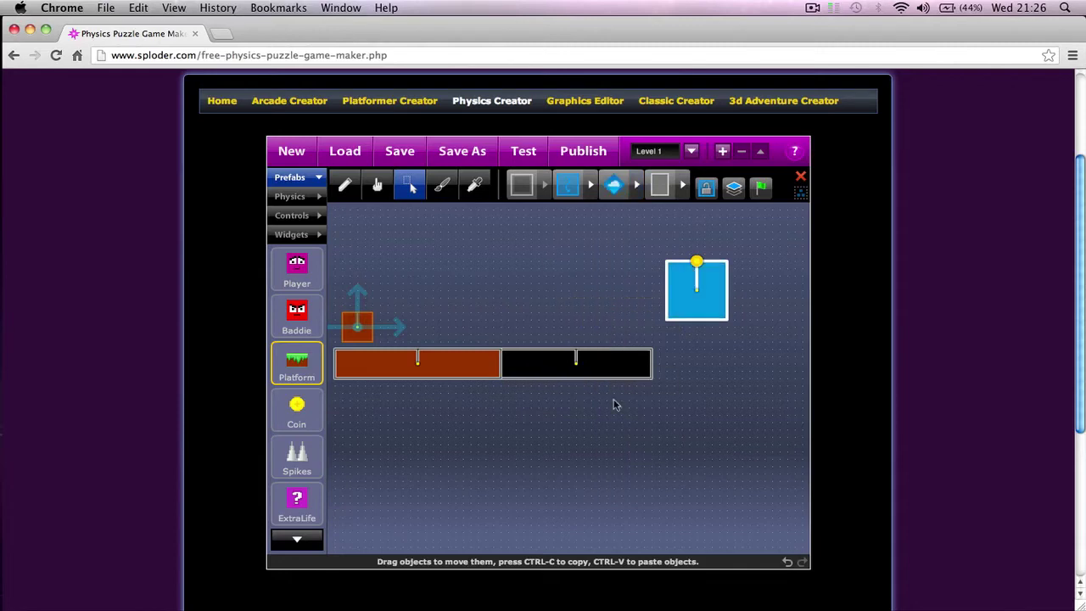
left_click(612, 191)
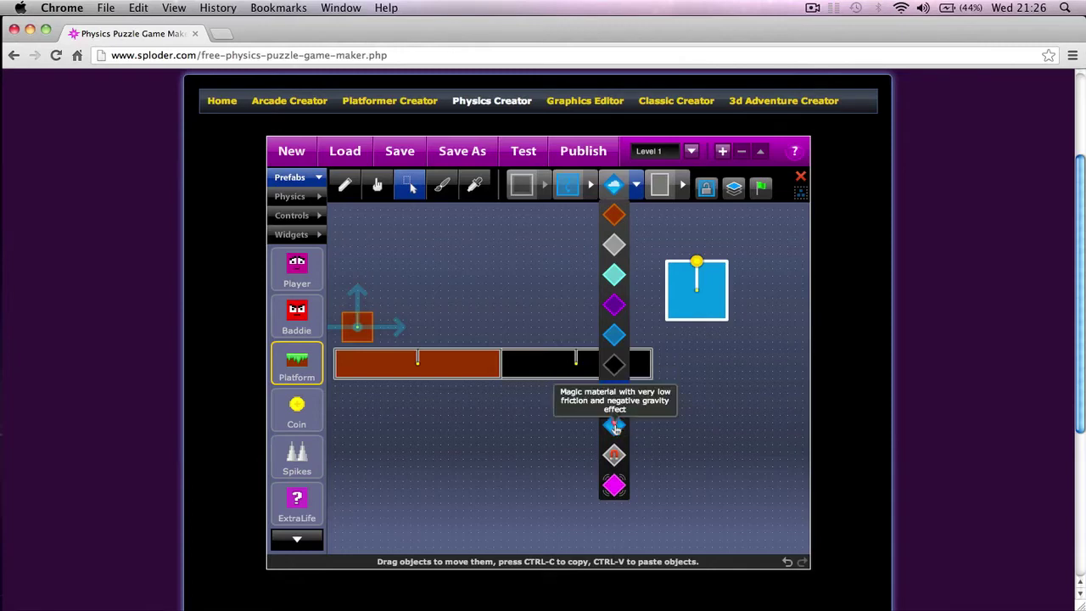
left_click(615, 429)
left_click(611, 196)
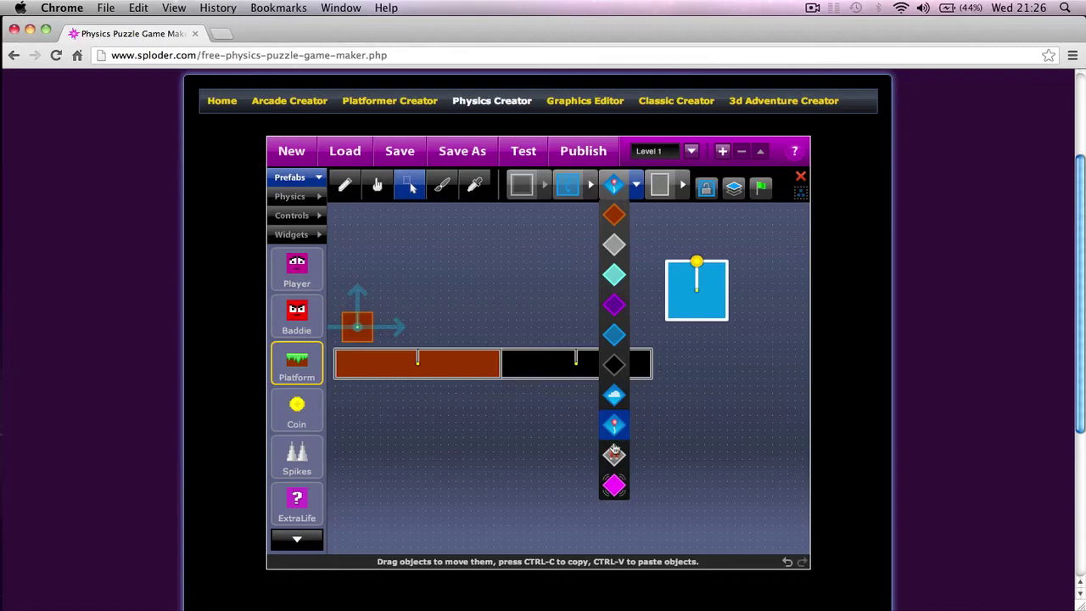
left_click(615, 453)
- Return the box to blue, move it down-right, then give it the pink bouncy material
left_click(614, 186)
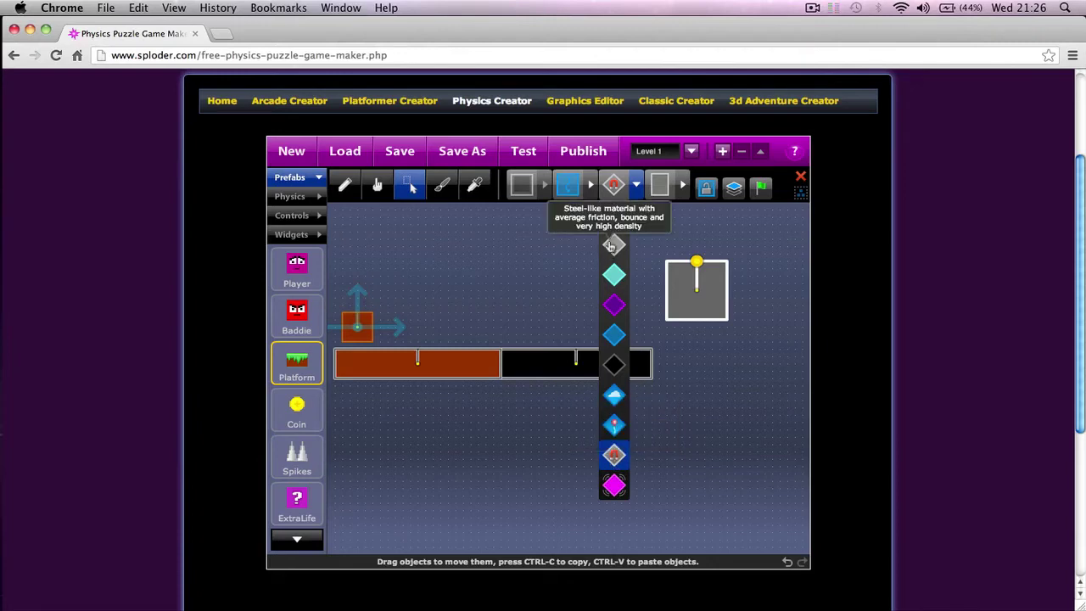
left_click(614, 426)
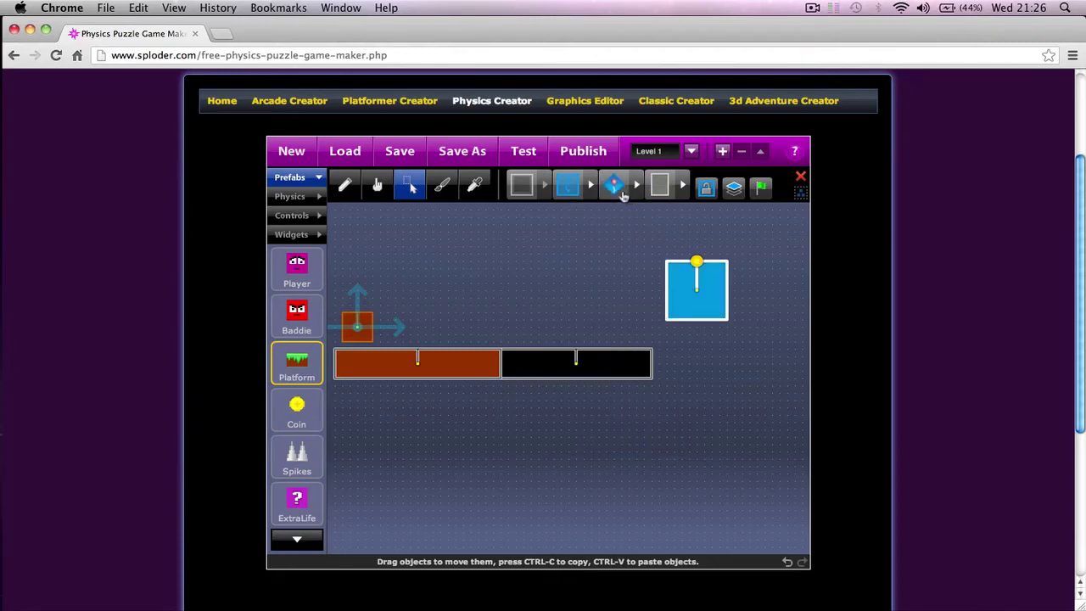
left_click_drag(679, 314, 695, 365)
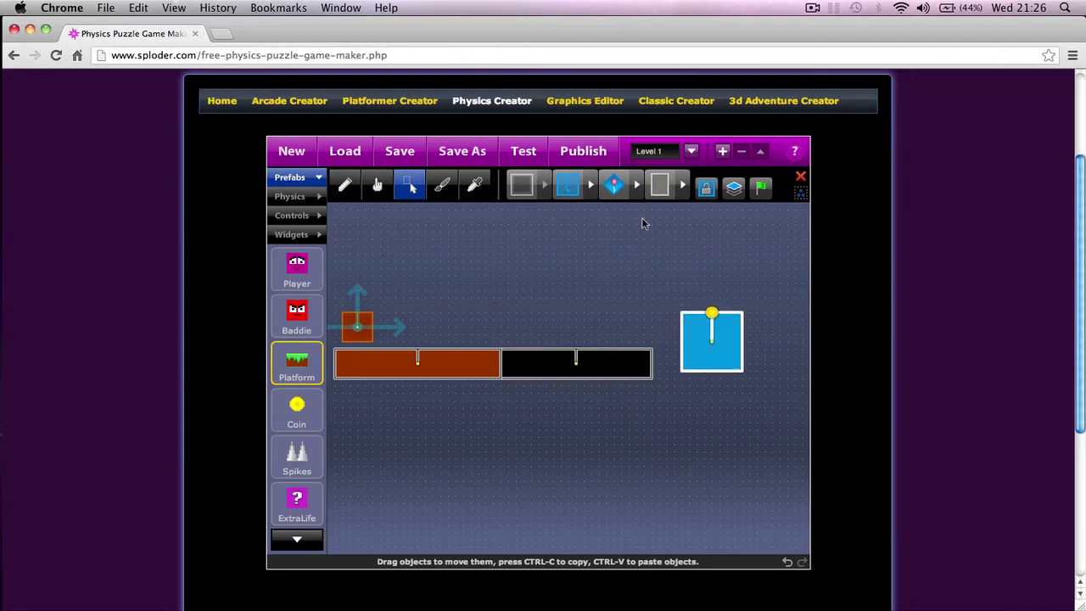
left_click(615, 185)
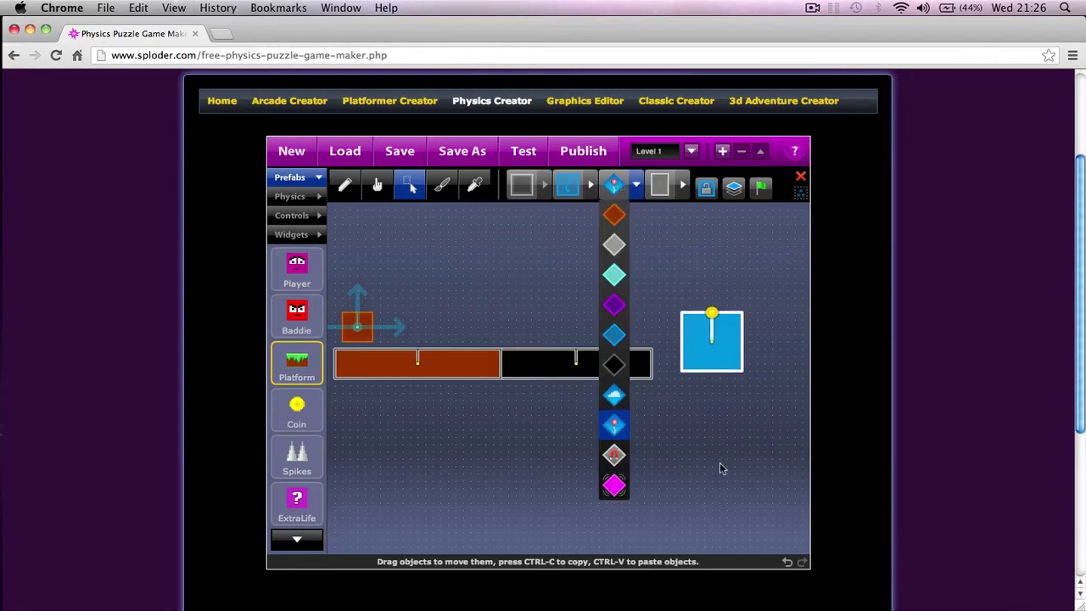
left_click(614, 486)
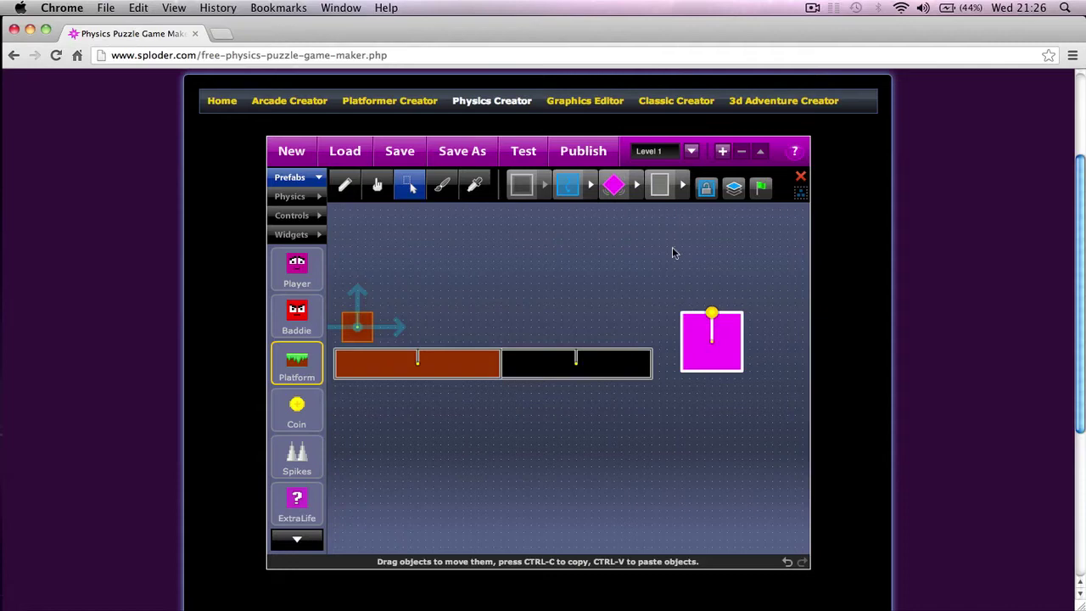
left_click(619, 195)
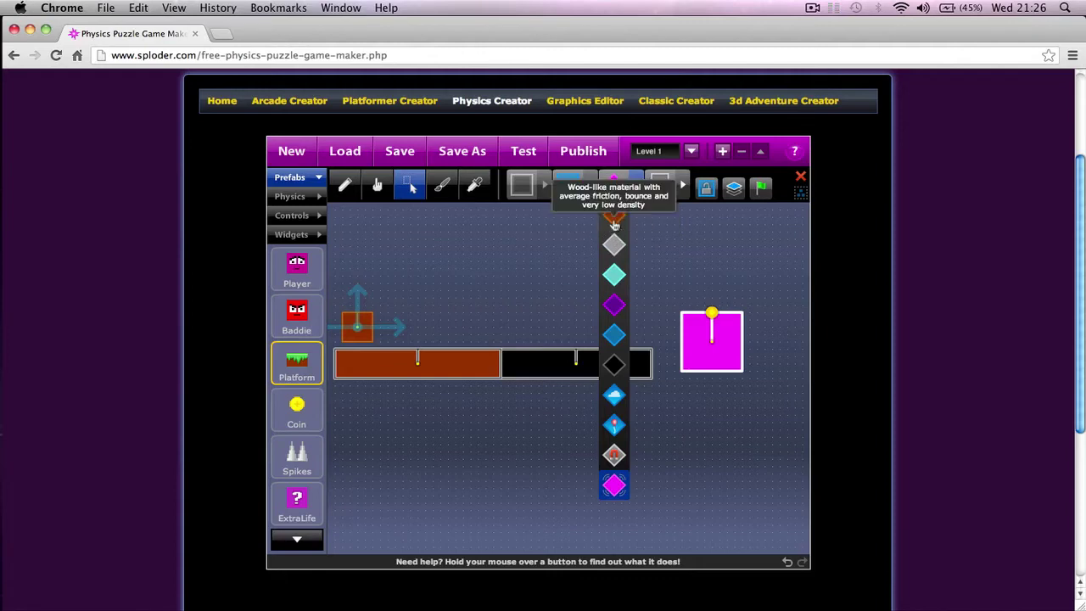
- Move the pink box up beside the platform's end and change it to orange wood
left_click(615, 188)
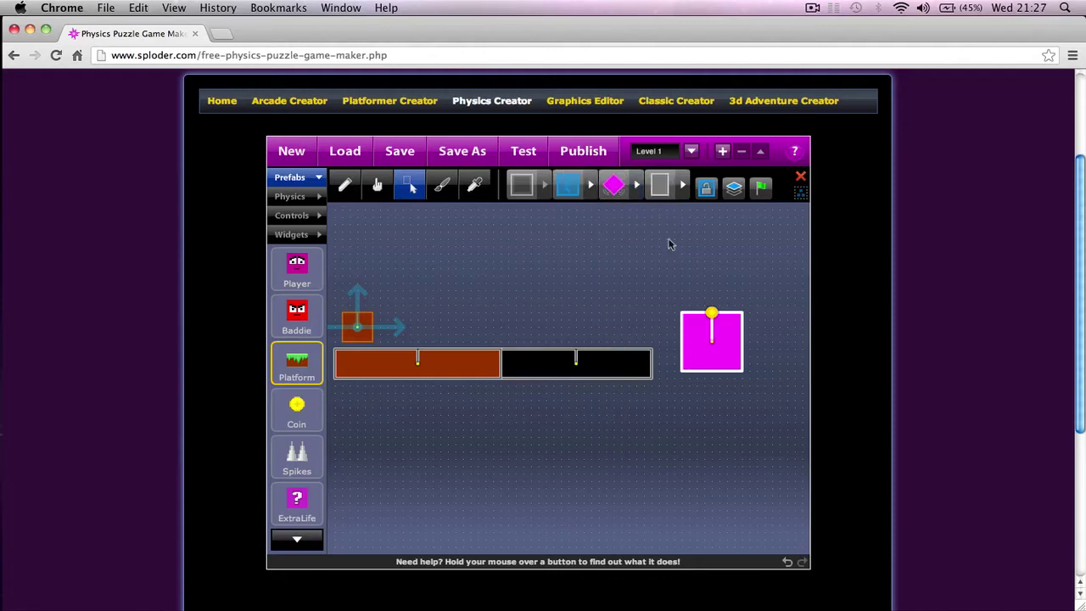
mouse_move(729, 343)
left_mouse_down()
mouse_move(720, 293)
mouse_move(744, 288)
mouse_move(713, 297)
left_mouse_up()
left_click(617, 190)
left_click(618, 212)
- Try brick textures, settle on the plain texture, and place the box beside the platform
left_click(660, 188)
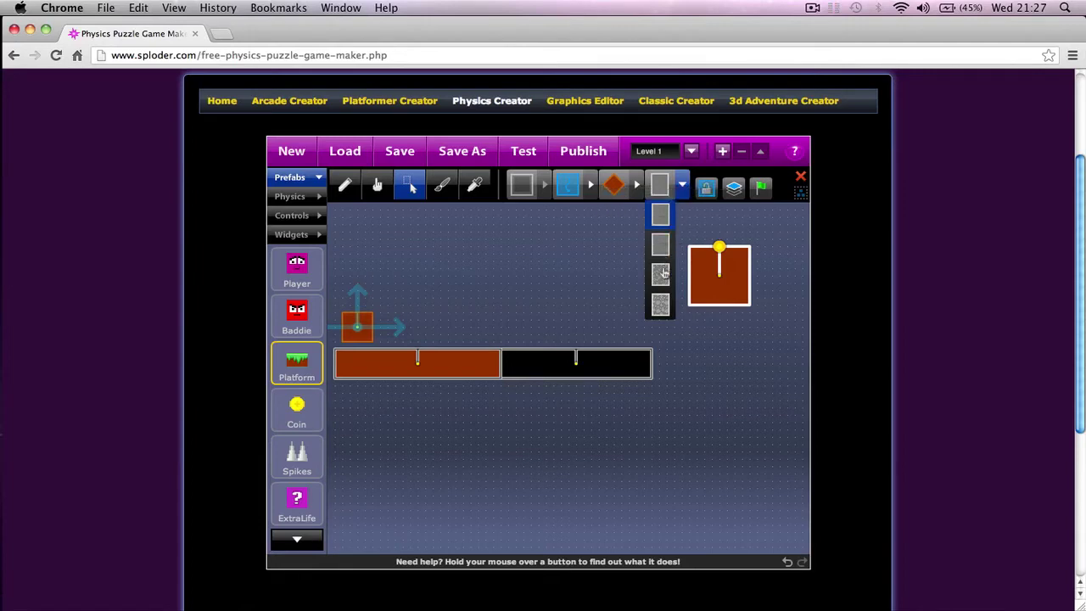
left_click(658, 311)
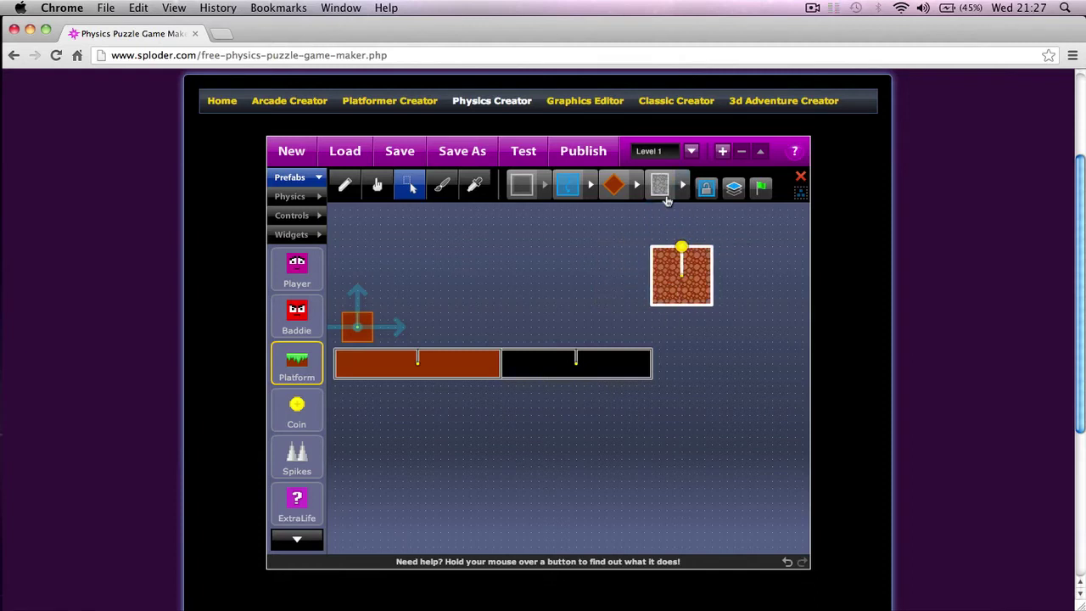
mouse_move(663, 192)
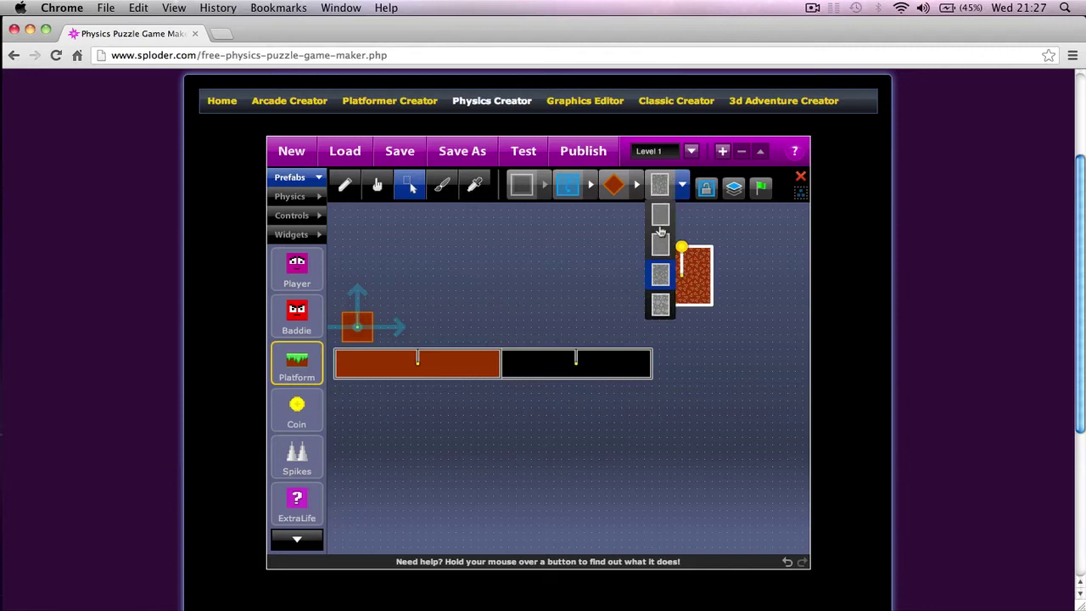
left_click(660, 243)
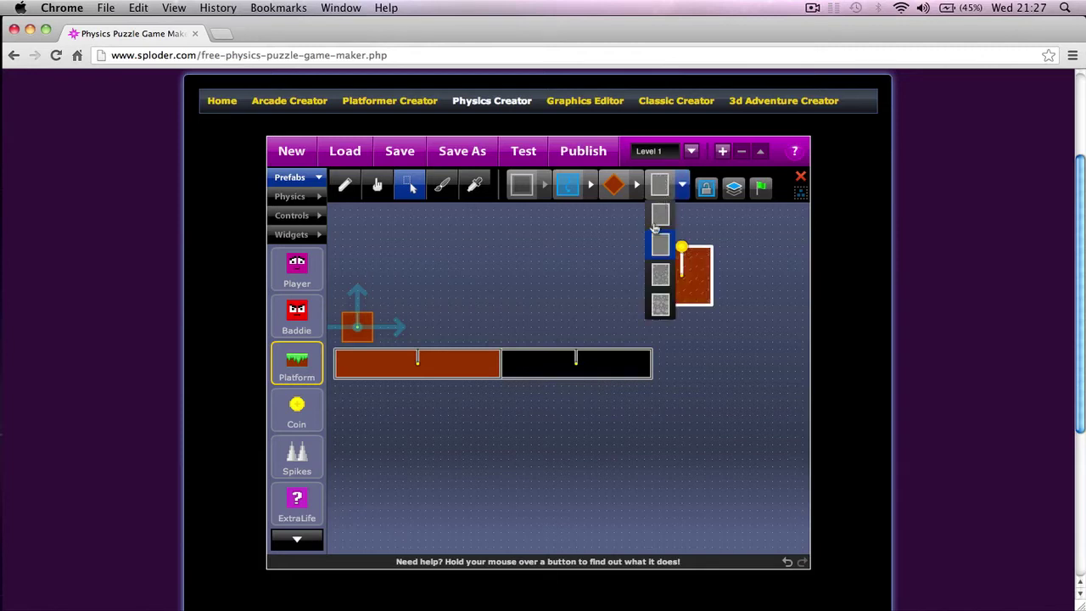
left_click(655, 226)
mouse_move(692, 268)
left_mouse_down()
mouse_move(717, 268)
mouse_move(714, 340)
left_mouse_up()
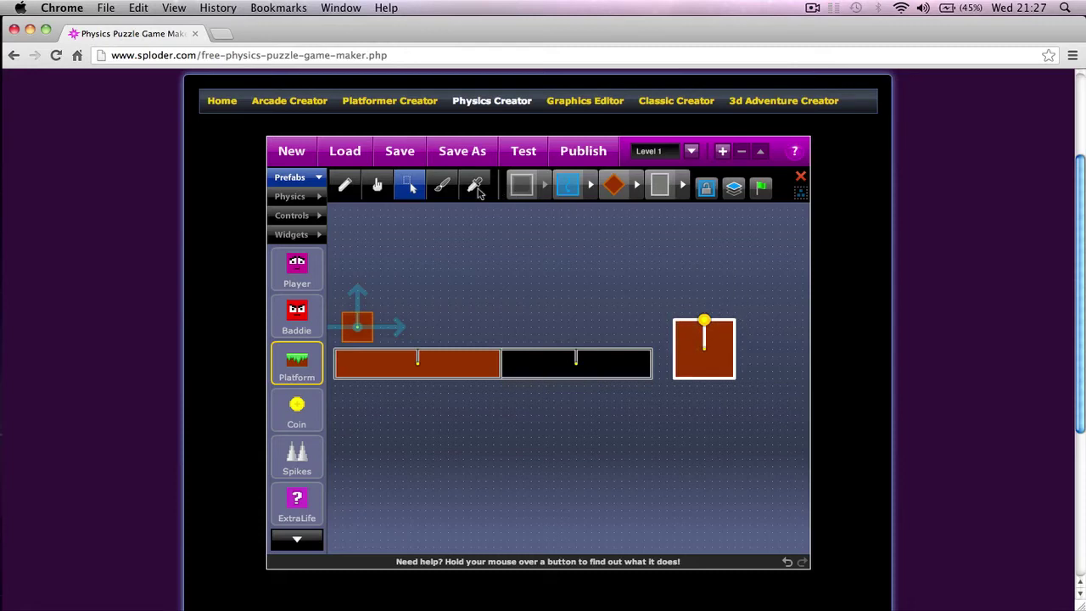
- Reposition the orange box, then select it with the player block and nudge both up-right
left_click(442, 185)
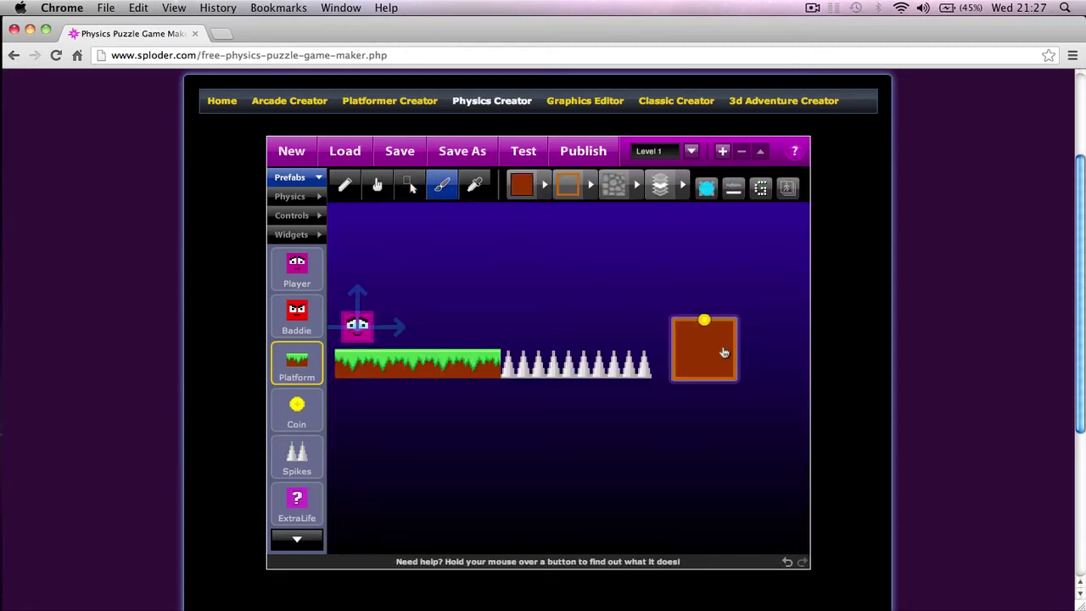
mouse_move(724, 352)
left_mouse_down()
mouse_move(722, 294)
mouse_move(563, 279)
left_mouse_up()
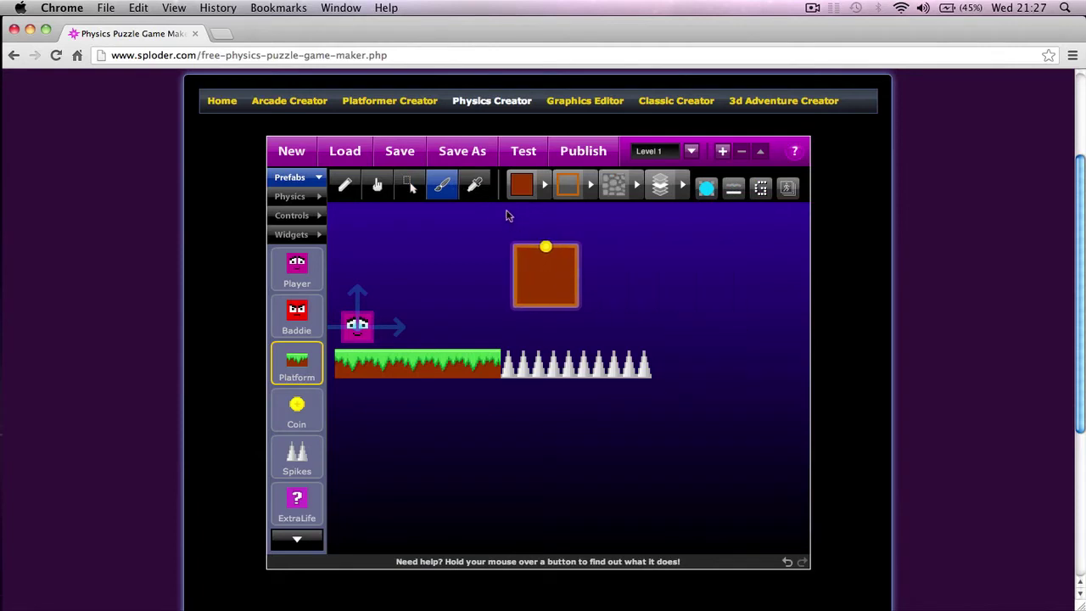
left_click(475, 189)
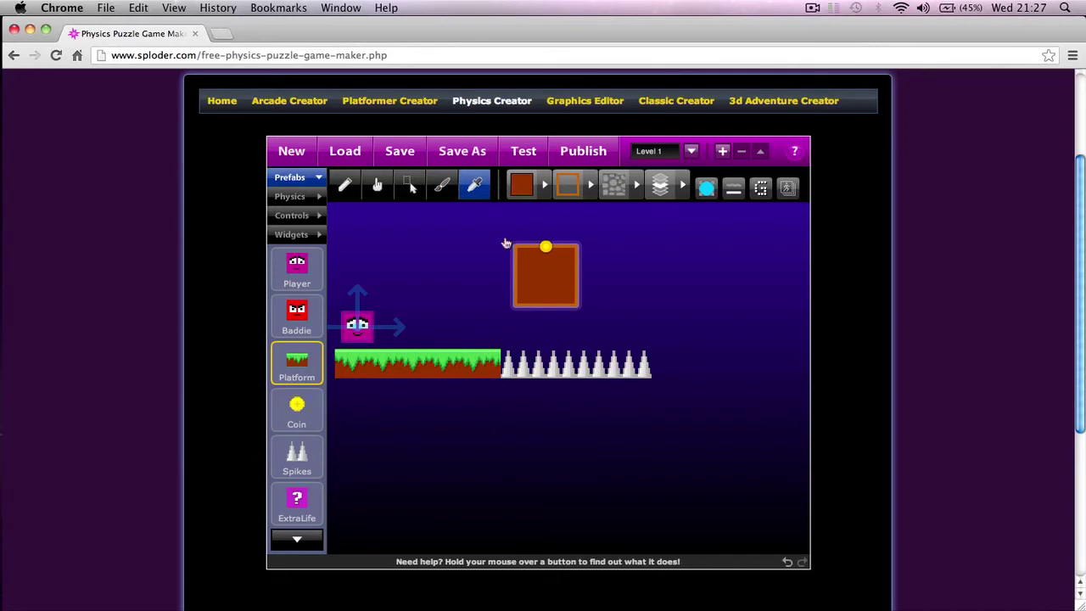
left_click(442, 186)
left_click_drag(571, 264, 699, 293)
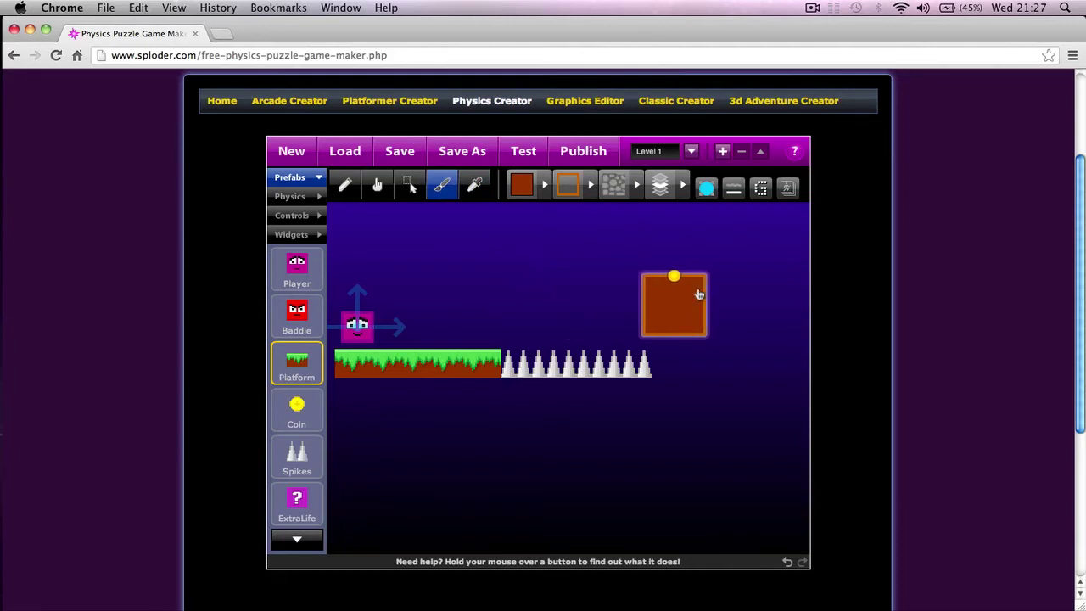
left_click(373, 321)
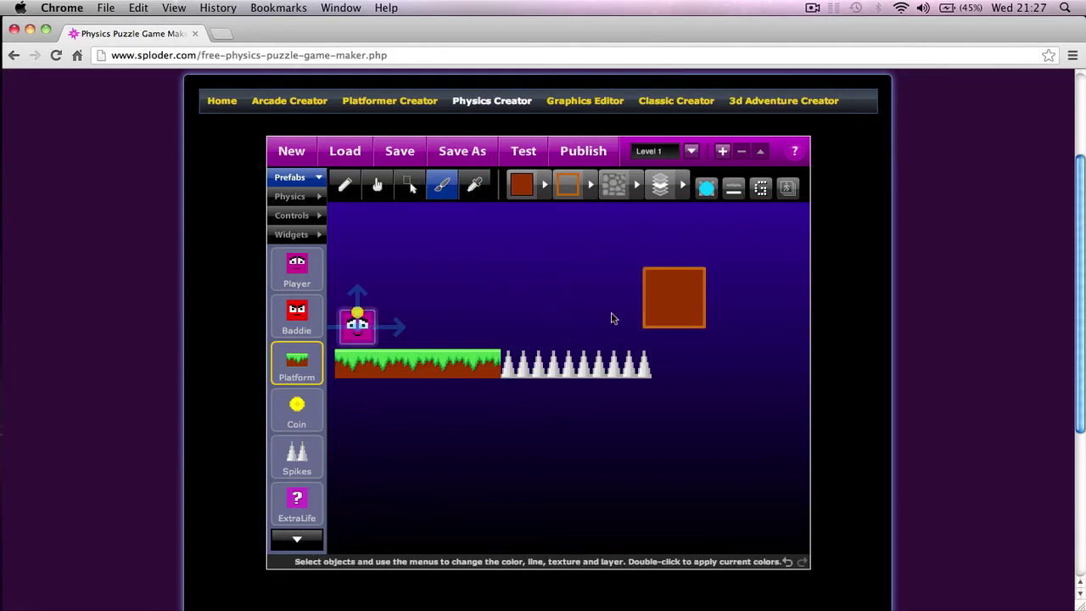
left_click(666, 309)
mouse_move(667, 309)
left_mouse_down()
mouse_move(699, 291)
mouse_move(675, 303)
mouse_move(737, 322)
mouse_move(736, 358)
left_mouse_up()
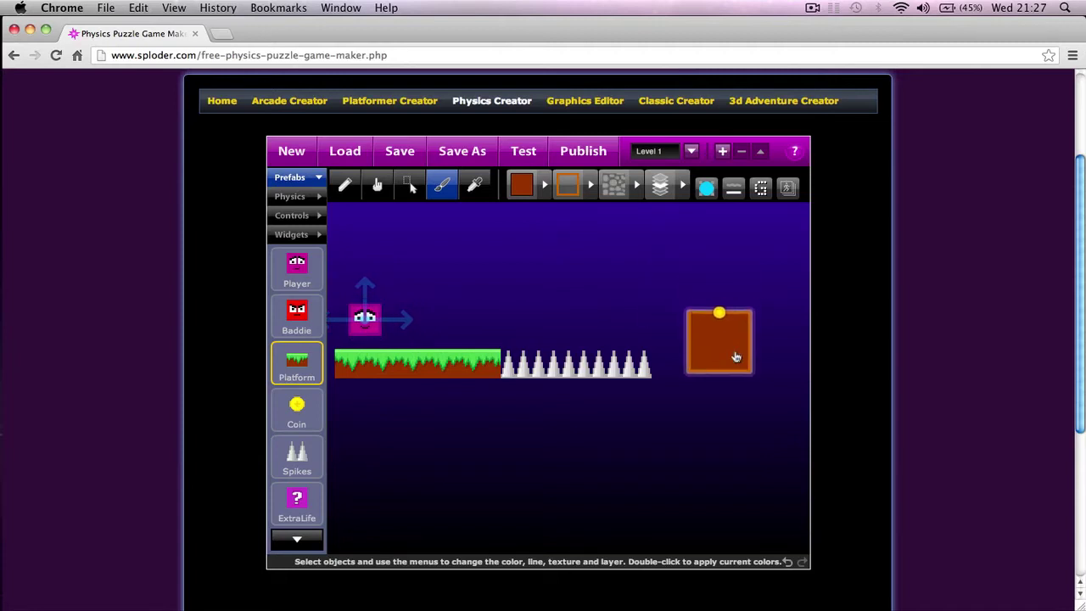
- Give the box a dark blue fill, a green outline and the grey noise texture
left_click(544, 184)
left_click(478, 263)
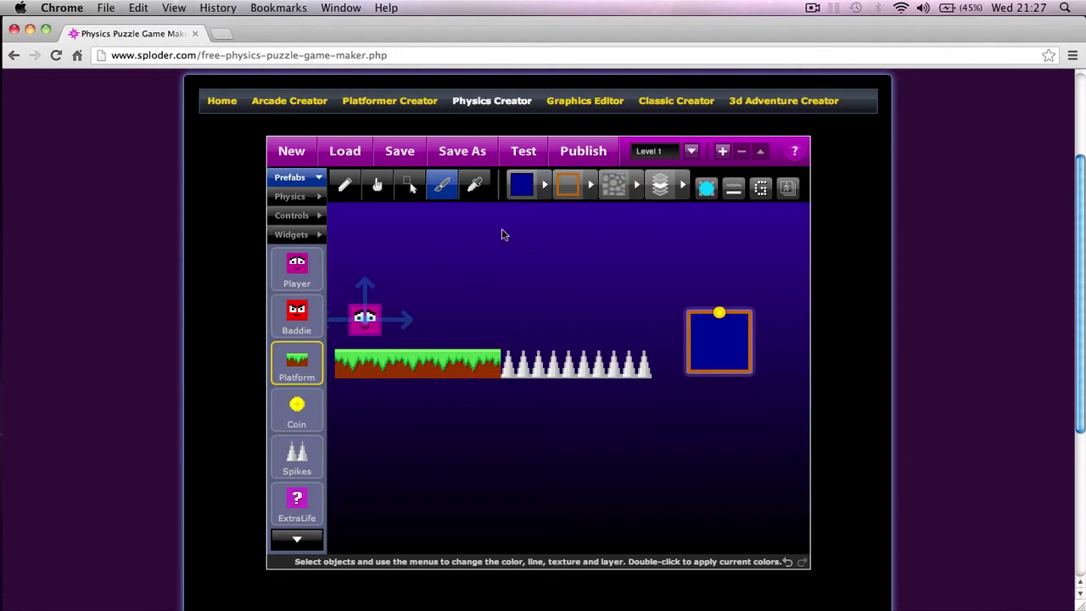
left_click(570, 193)
left_click(575, 244)
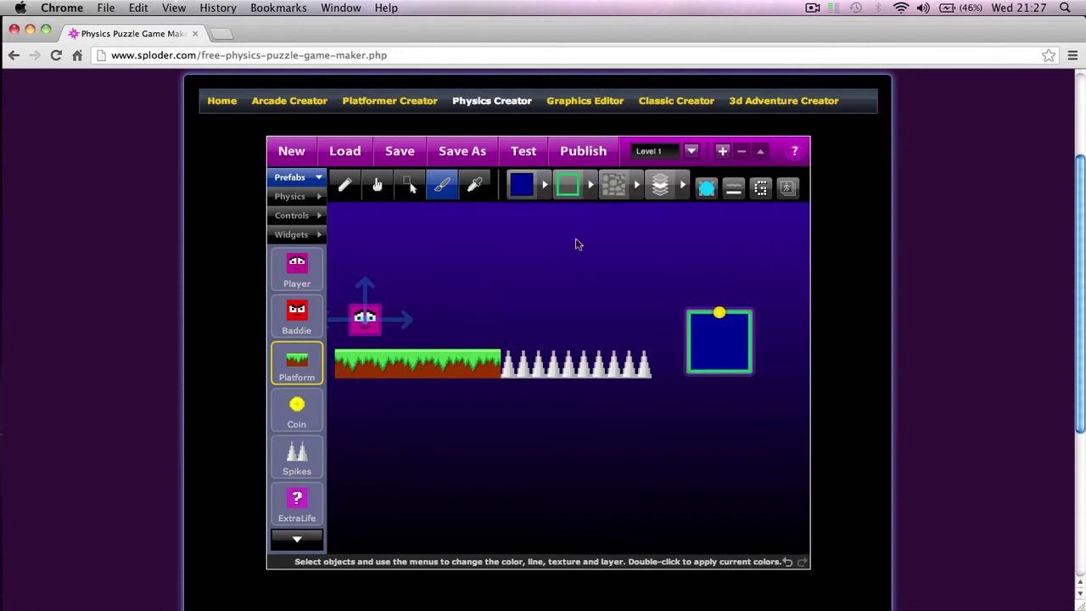
left_click(605, 190)
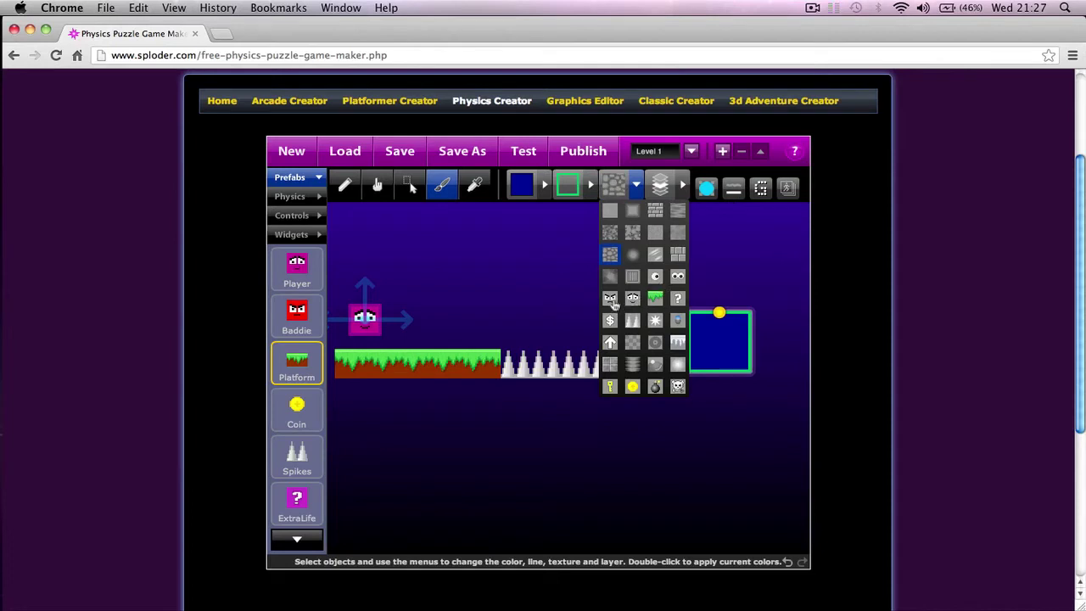
left_click(613, 302)
left_click(620, 190)
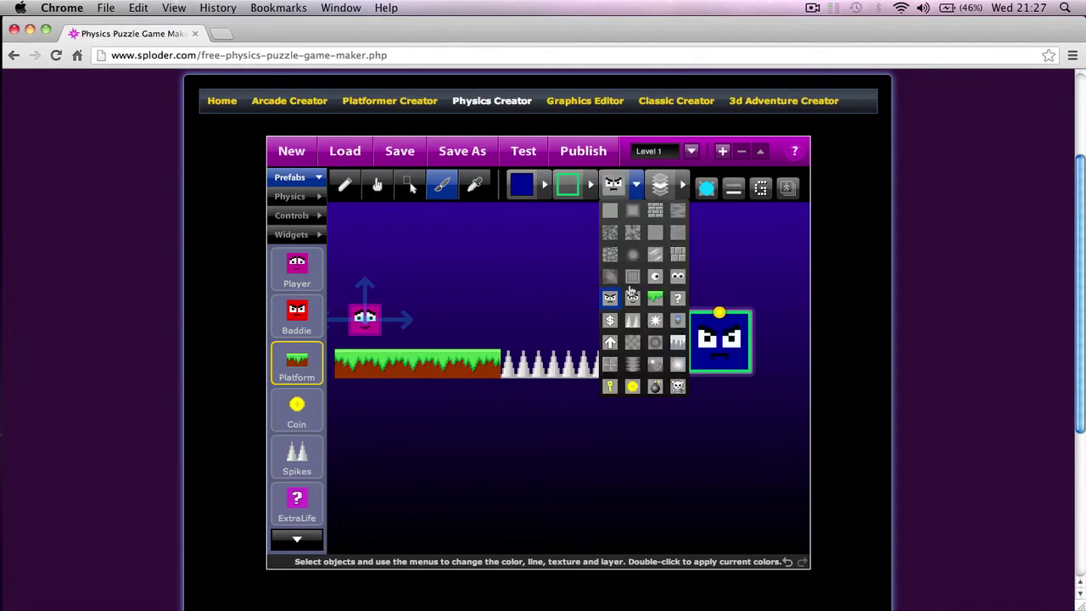
left_click(612, 249)
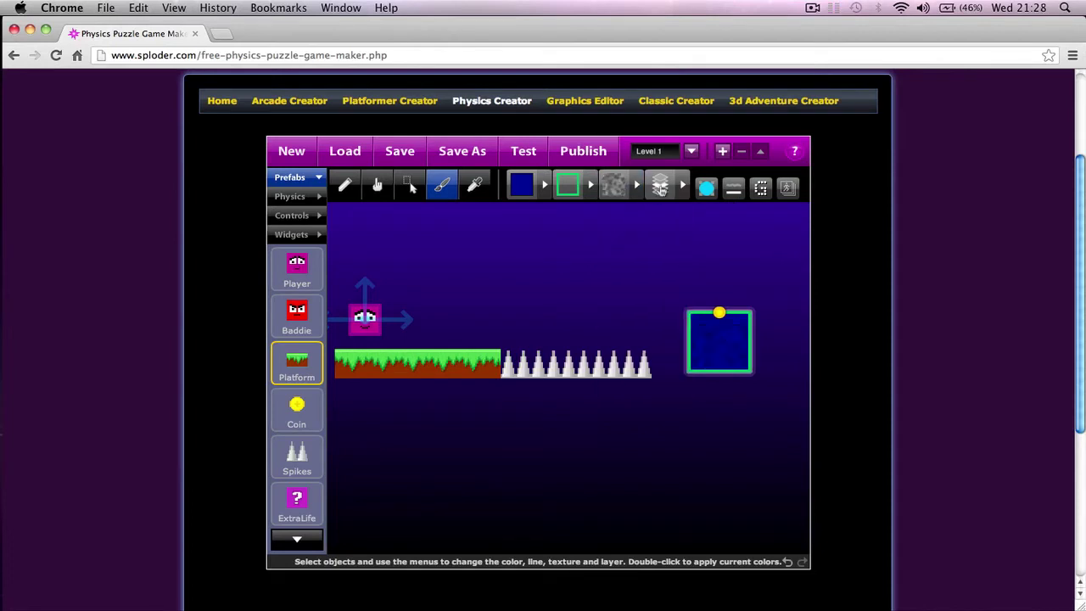
- Put the blue box on a different layer and nudge it slightly
left_click(661, 194)
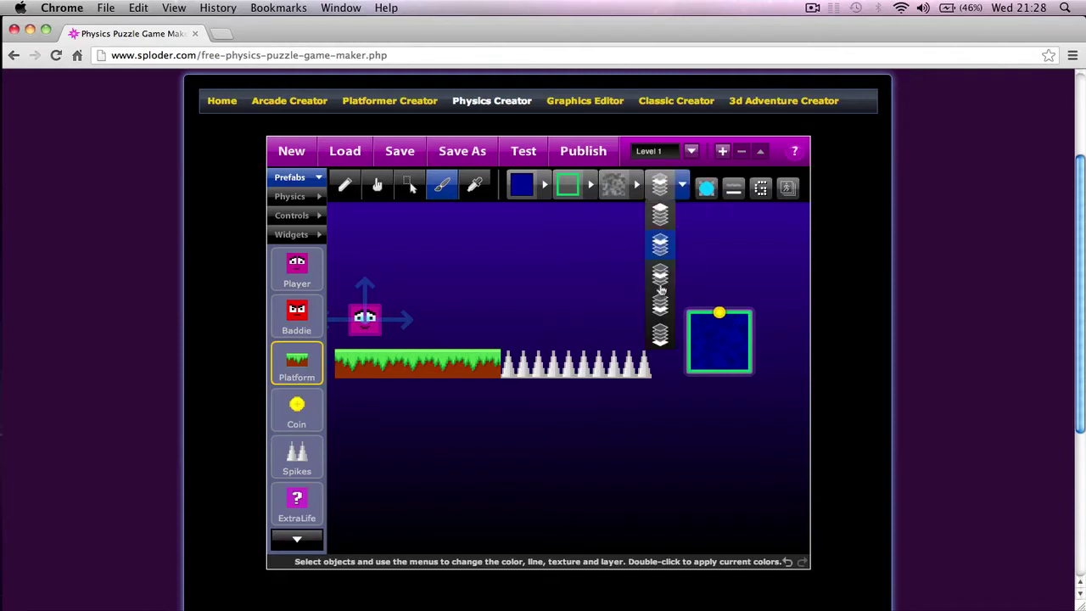
left_click(660, 308)
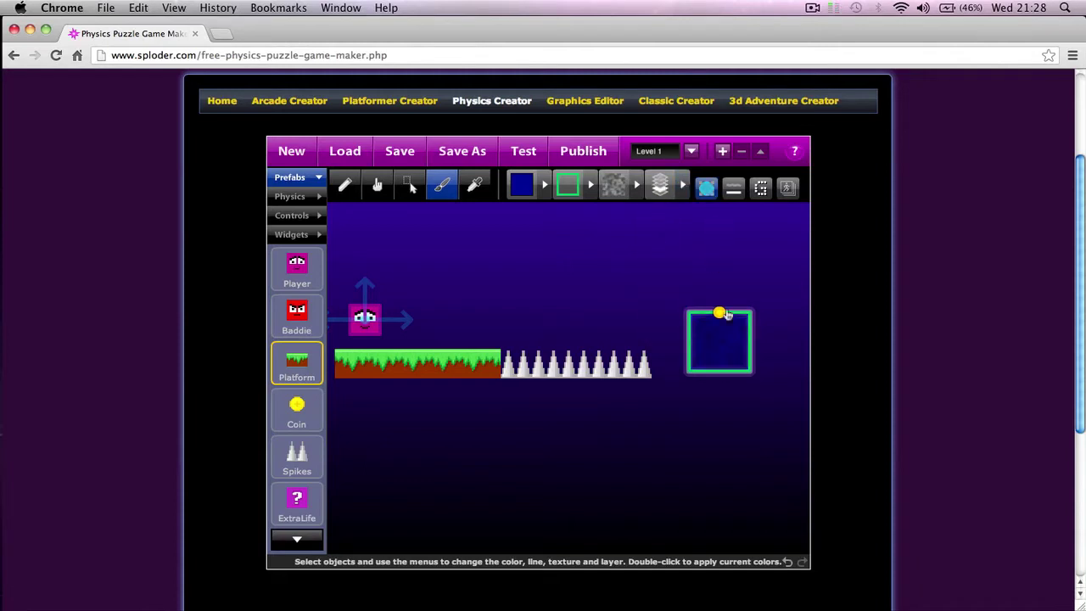
mouse_move(706, 331)
left_mouse_down()
mouse_move(479, 324)
mouse_move(426, 280)
mouse_move(715, 283)
mouse_move(704, 284)
mouse_move(709, 334)
mouse_move(737, 335)
mouse_move(711, 353)
left_mouse_up()
left_click(708, 191)
- Apply the green alien graphic from the library's next page to the blue box
left_click(759, 190)
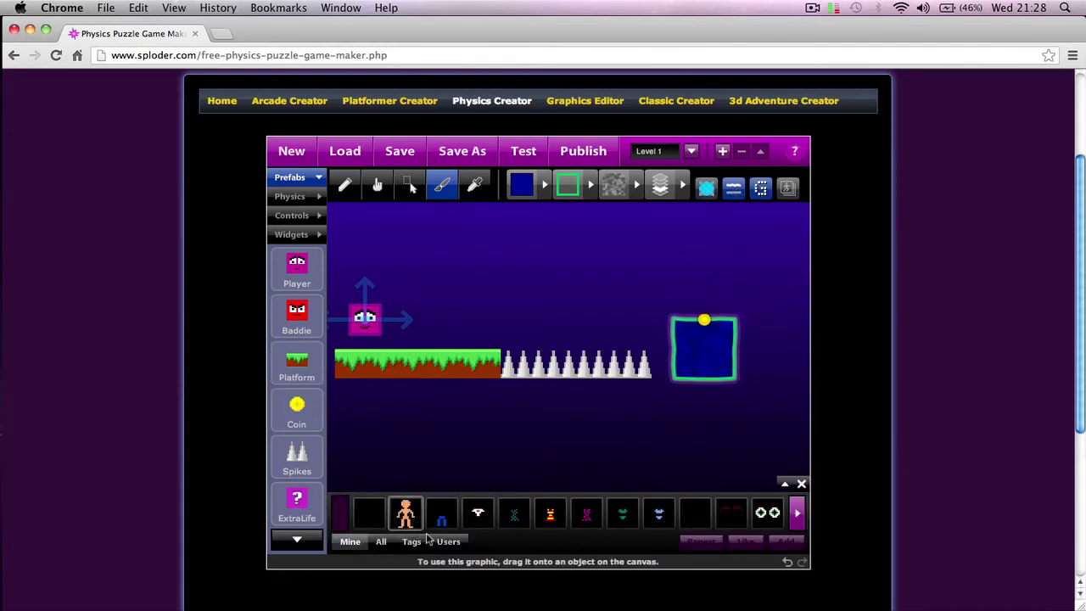
left_click(797, 512)
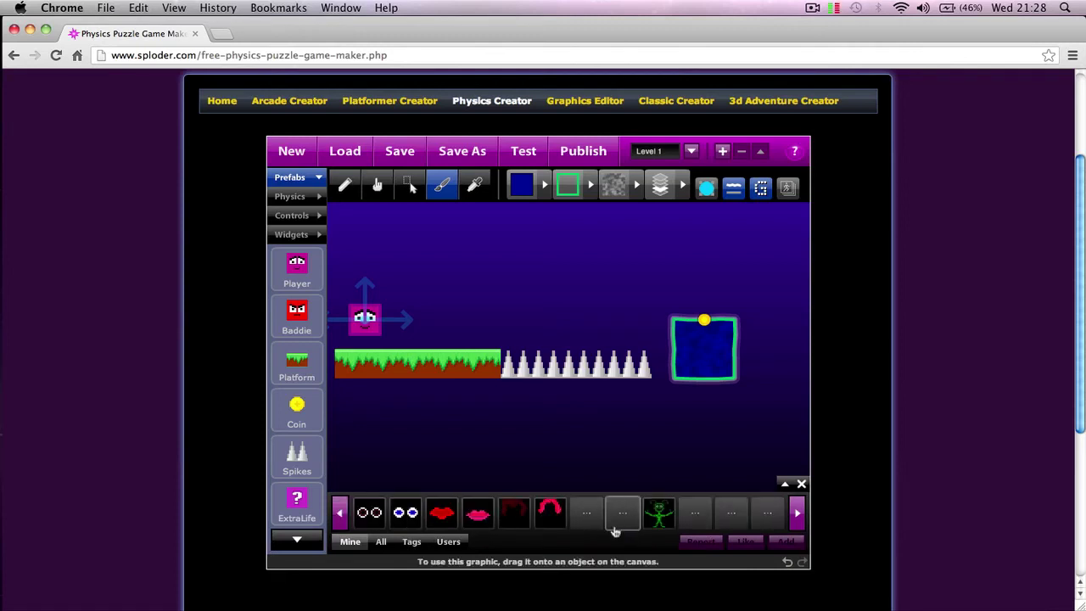
left_click(658, 513)
left_click(703, 350)
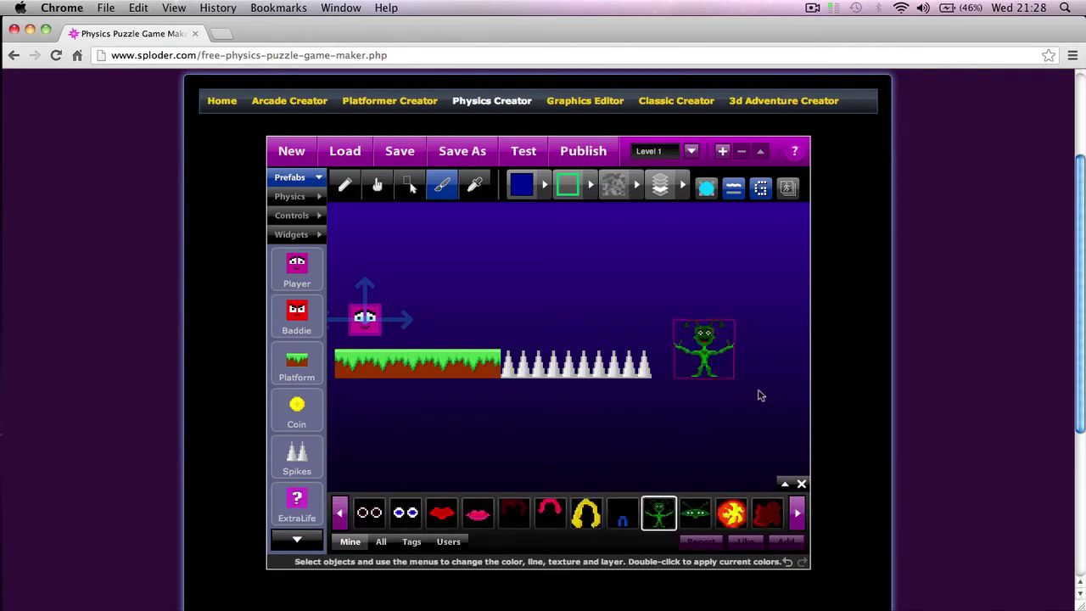
left_click(785, 189)
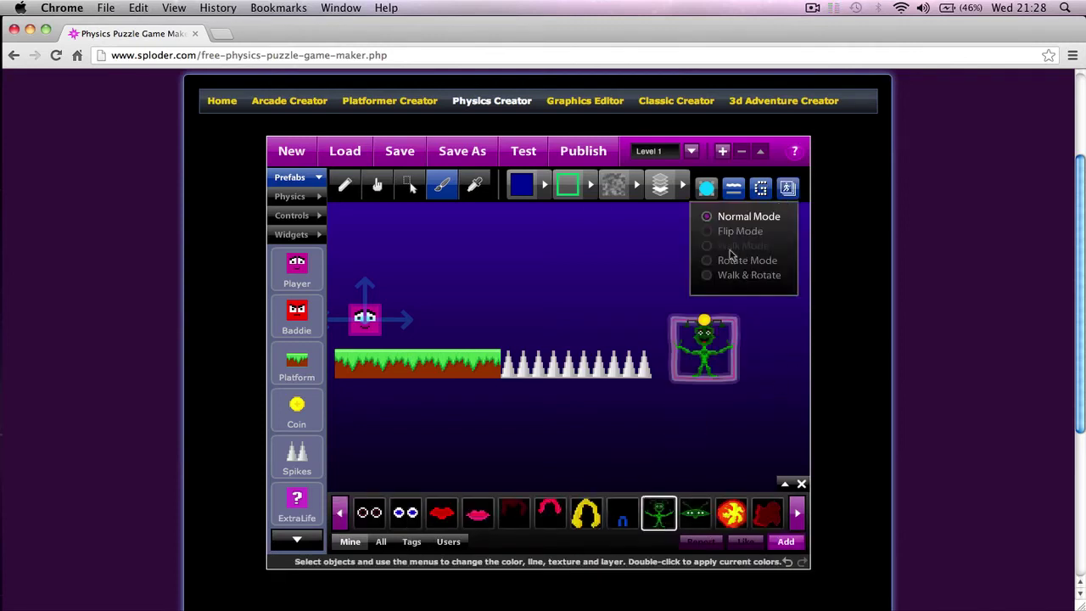
left_click(370, 314)
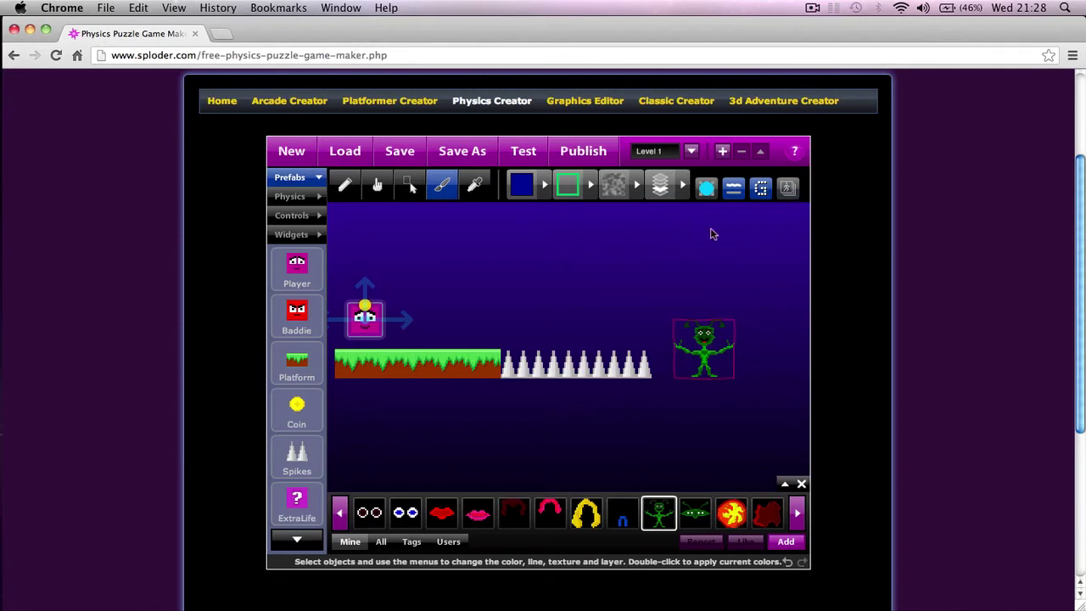
left_click(638, 244)
- Apply a Zoomed playfield with Enclosed boundaries and Motion Resistance left off
left_click(410, 185)
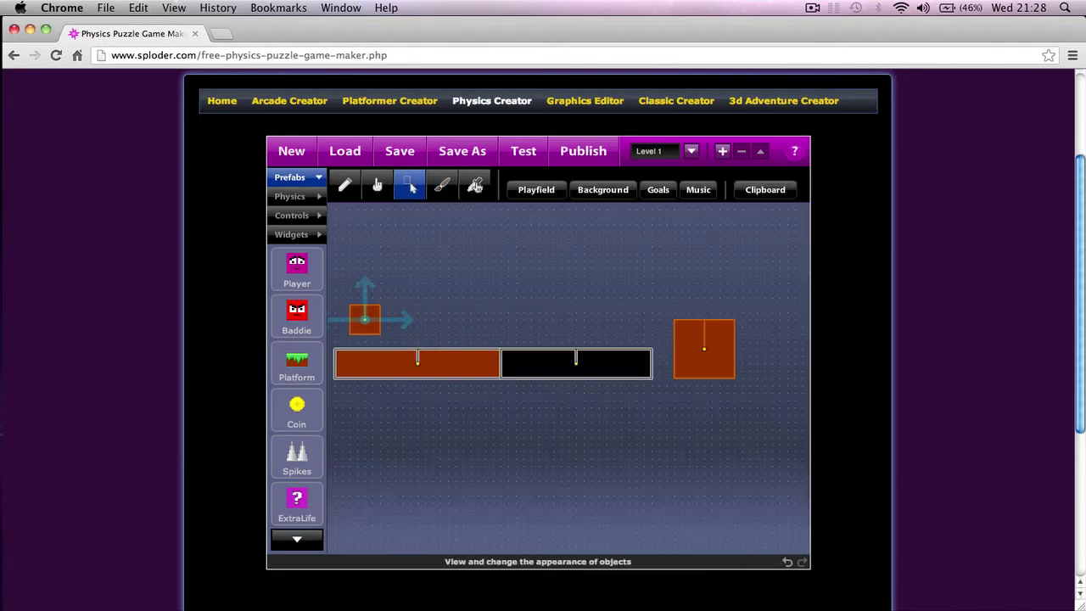
left_click(536, 189)
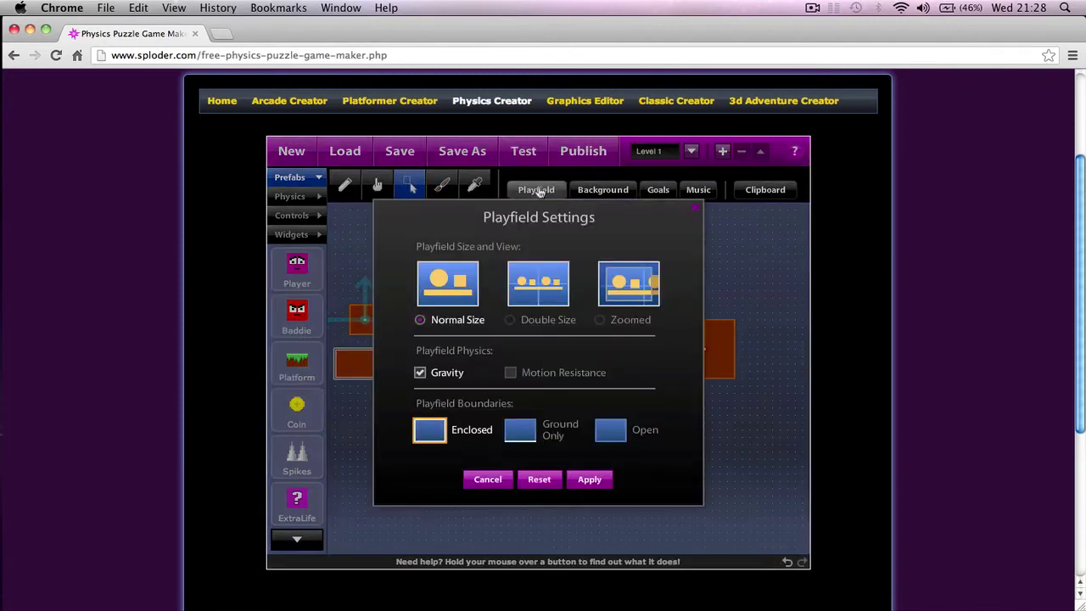
left_click(529, 326)
left_click(600, 327)
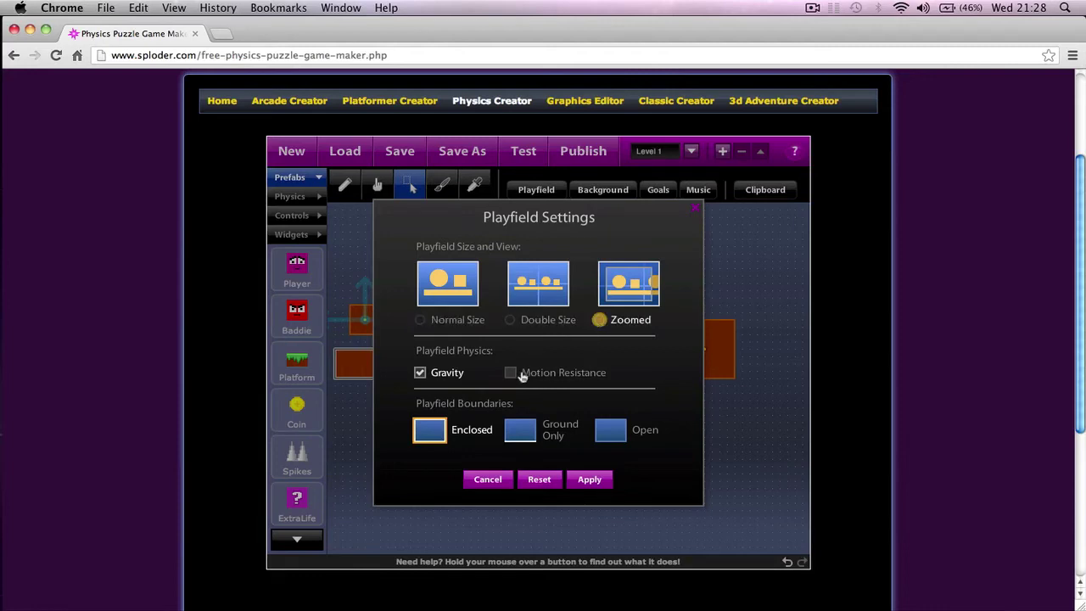
left_click(521, 374)
left_click(521, 375)
left_click(520, 429)
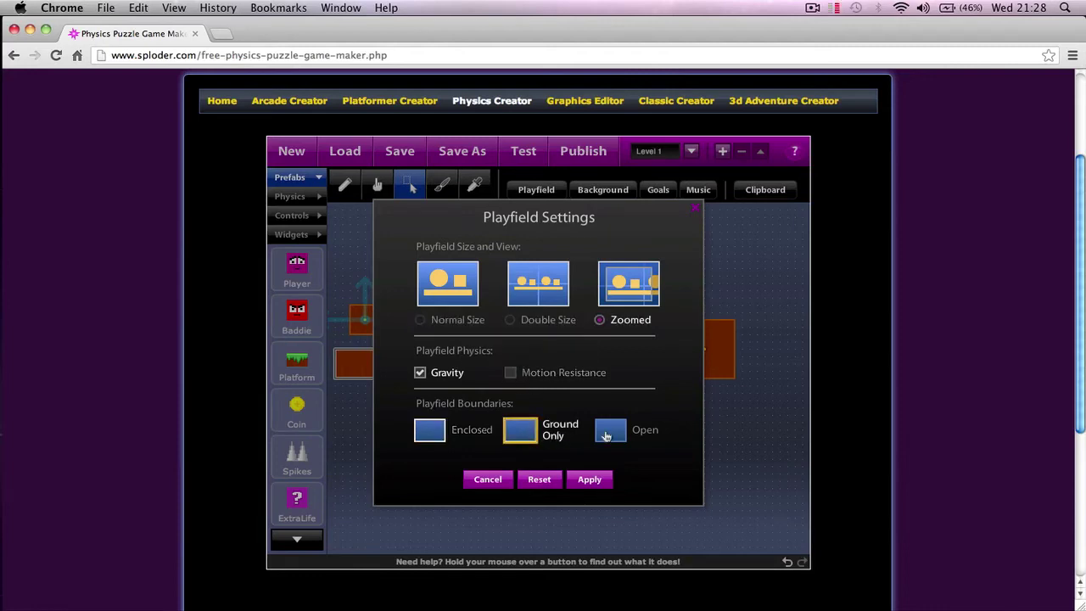
left_click(607, 435)
left_click(441, 435)
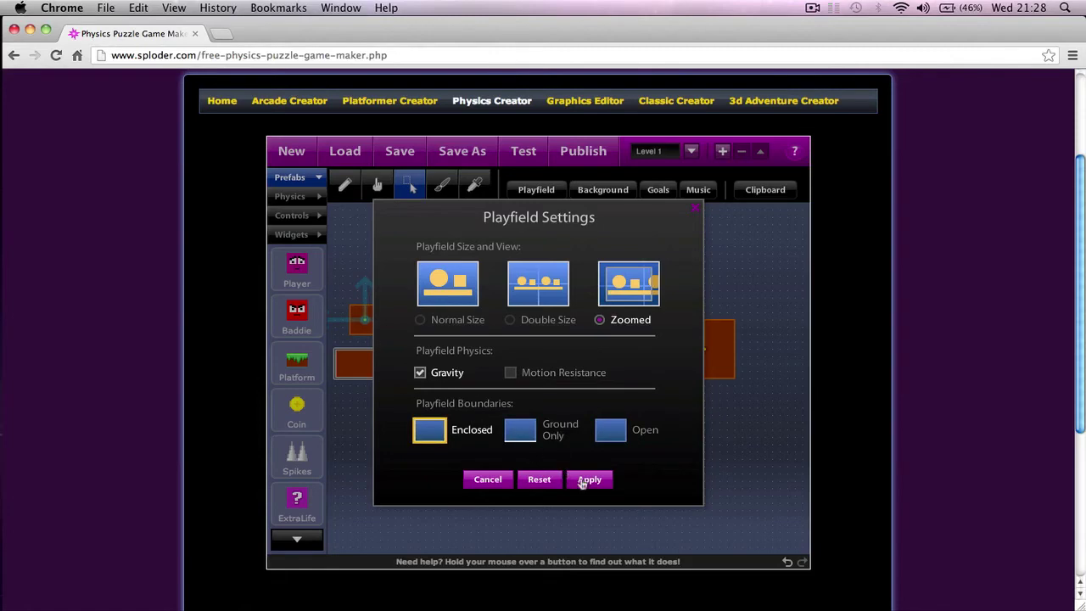
left_click(582, 481)
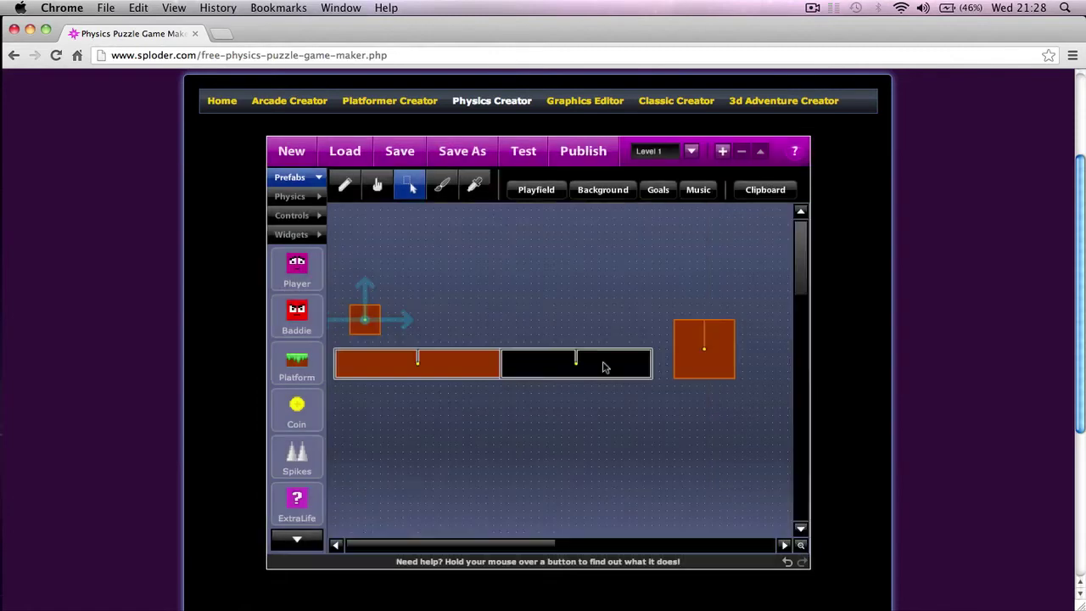
- Try the Leafy and Smoke background effects, then apply Rain
left_click(607, 197)
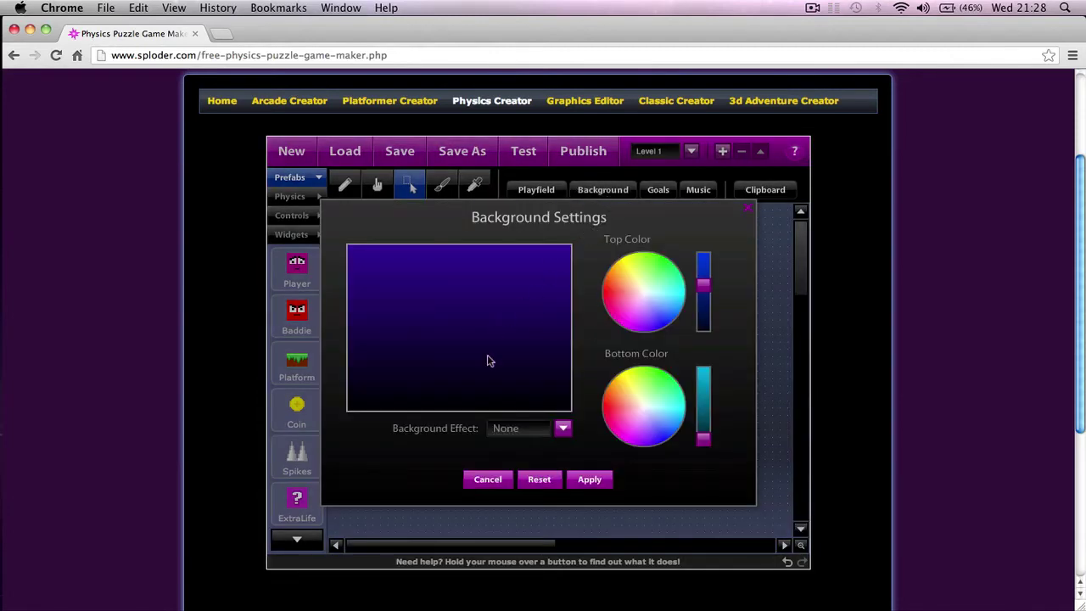
left_click(562, 427)
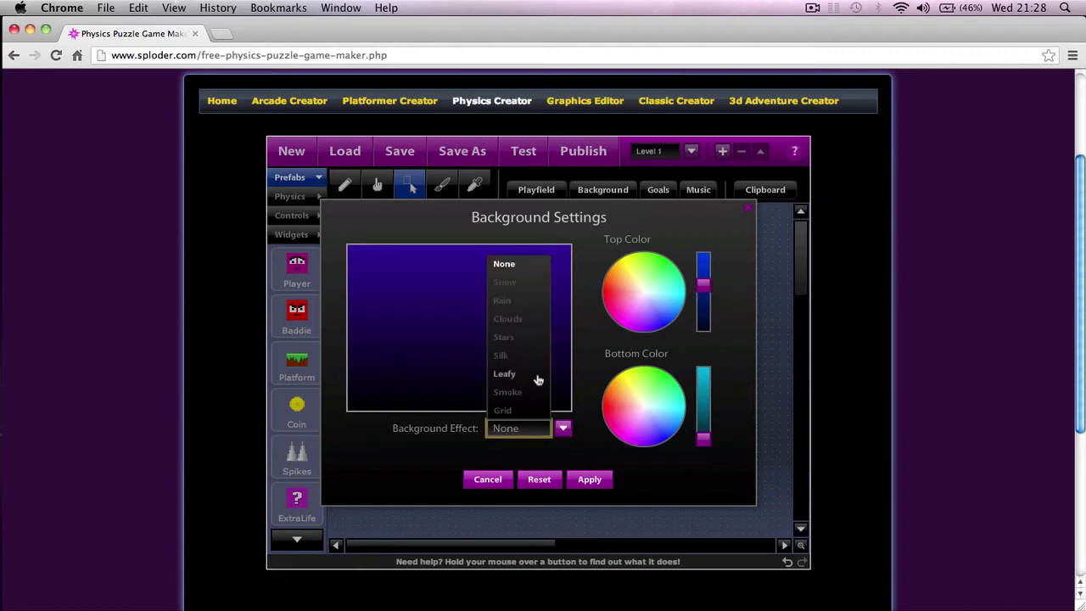
left_click(537, 376)
left_click(562, 427)
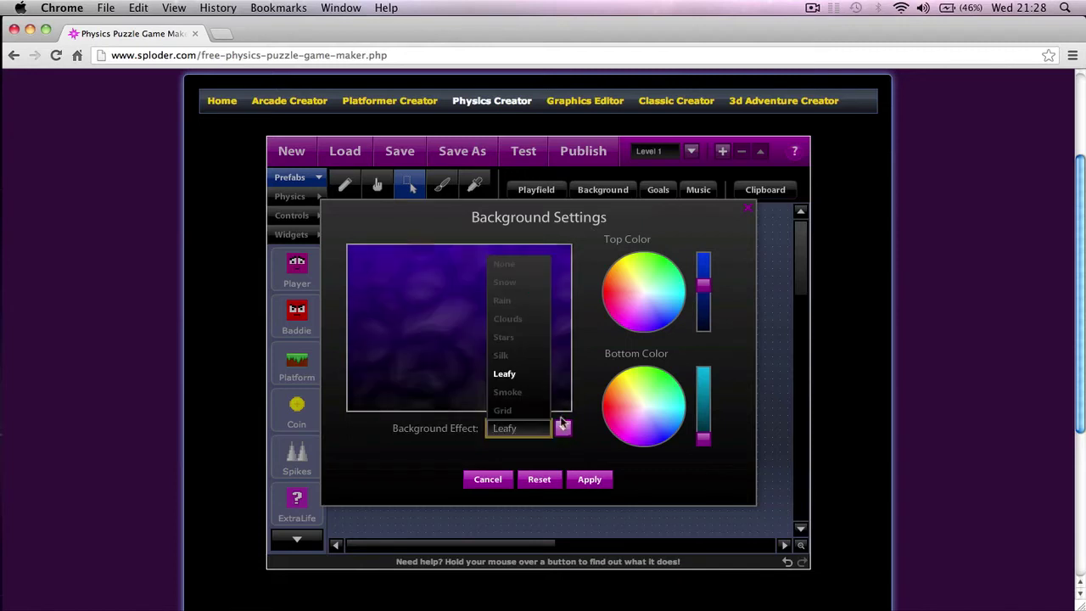
left_click(507, 392)
left_click(563, 428)
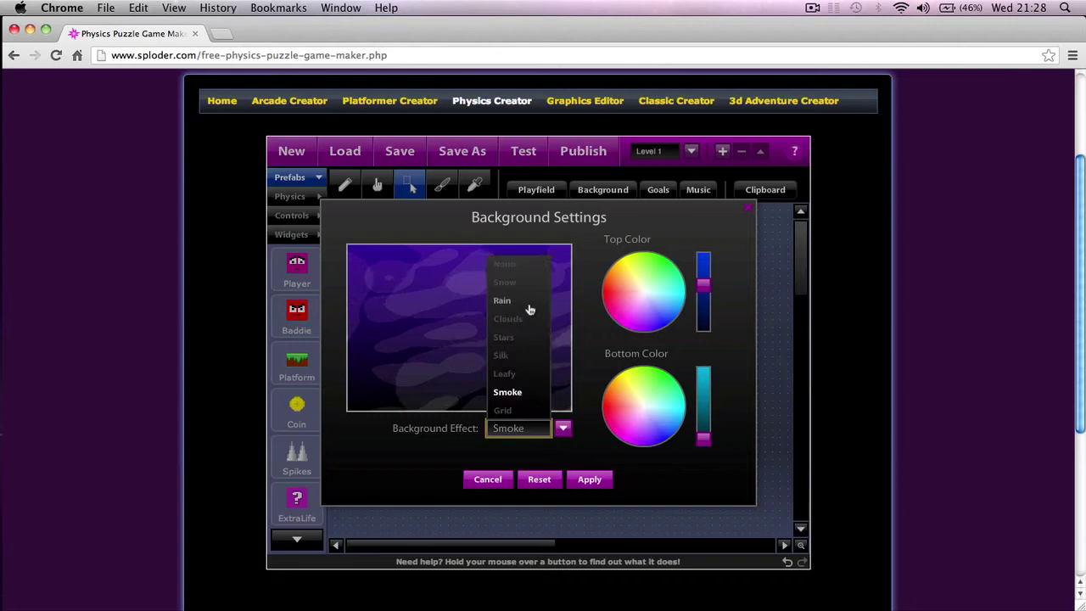
left_click(529, 307)
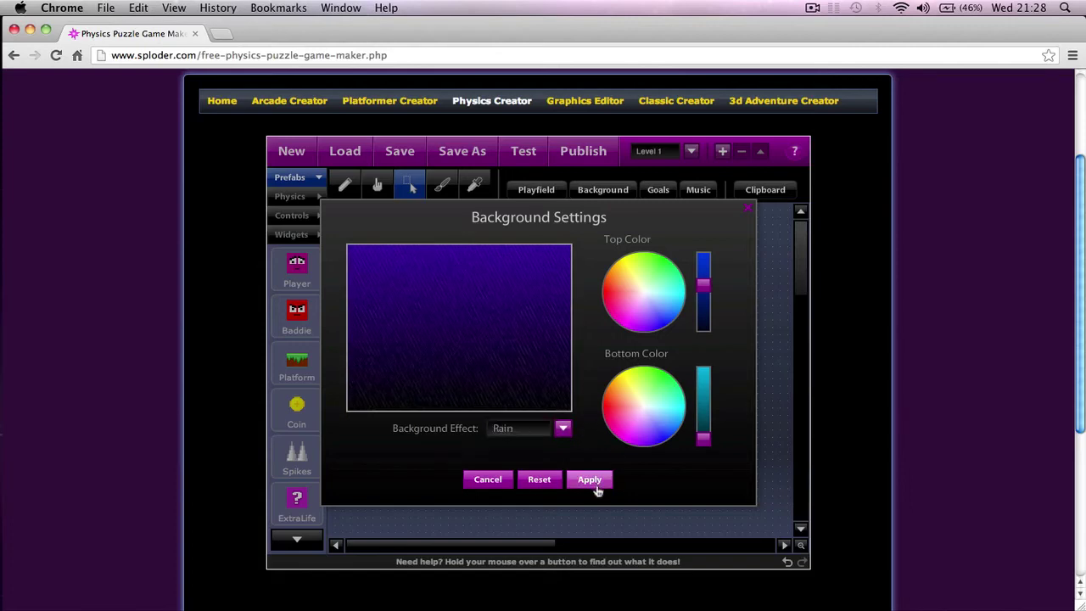
left_click(590, 480)
left_click(658, 192)
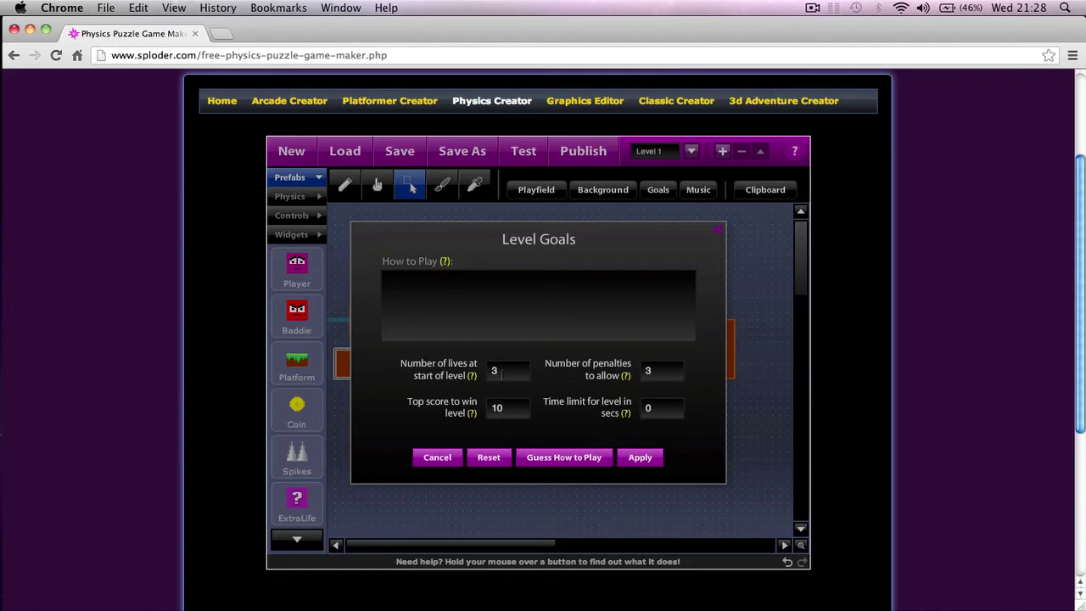
- Enter 5 lives, top score 5, 1 penalty and a 3-second limit, and apply the goals
left_click(500, 374)
key("BackSpace")
type("5")
key("Tab")
key("Tab")
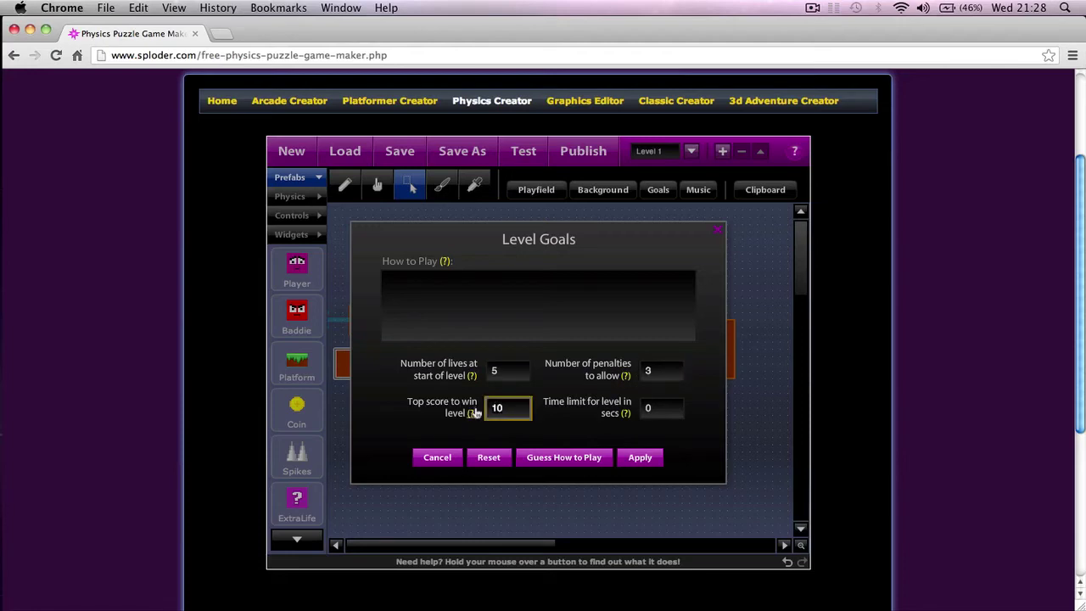
key("BackSpace")
key("BackSpace")
type("5")
key("Tab")
left_click(651, 379)
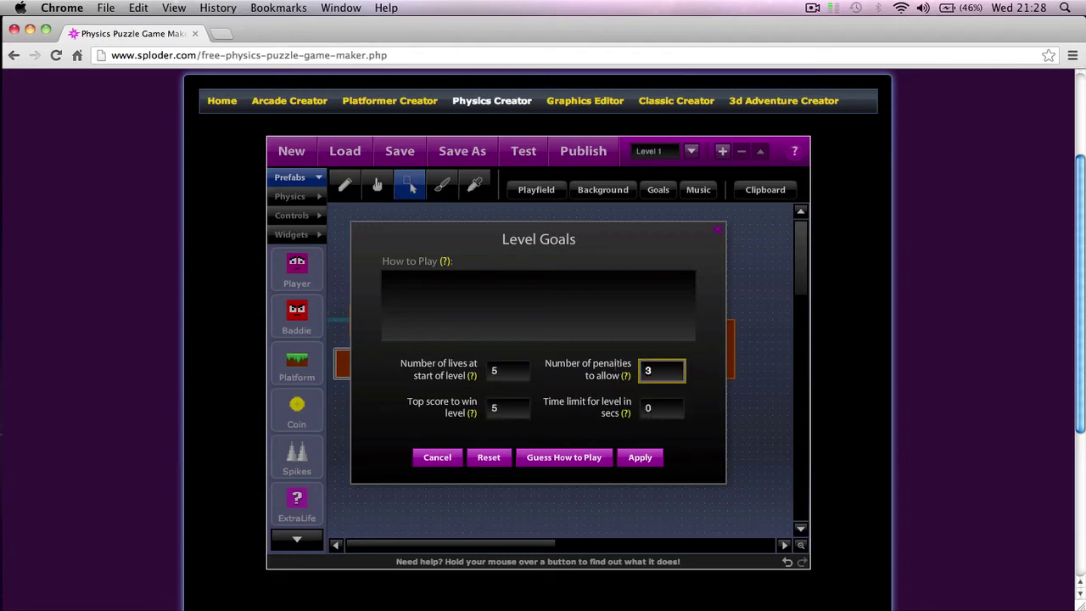
key("BackSpace")
type("1")
key("Tab")
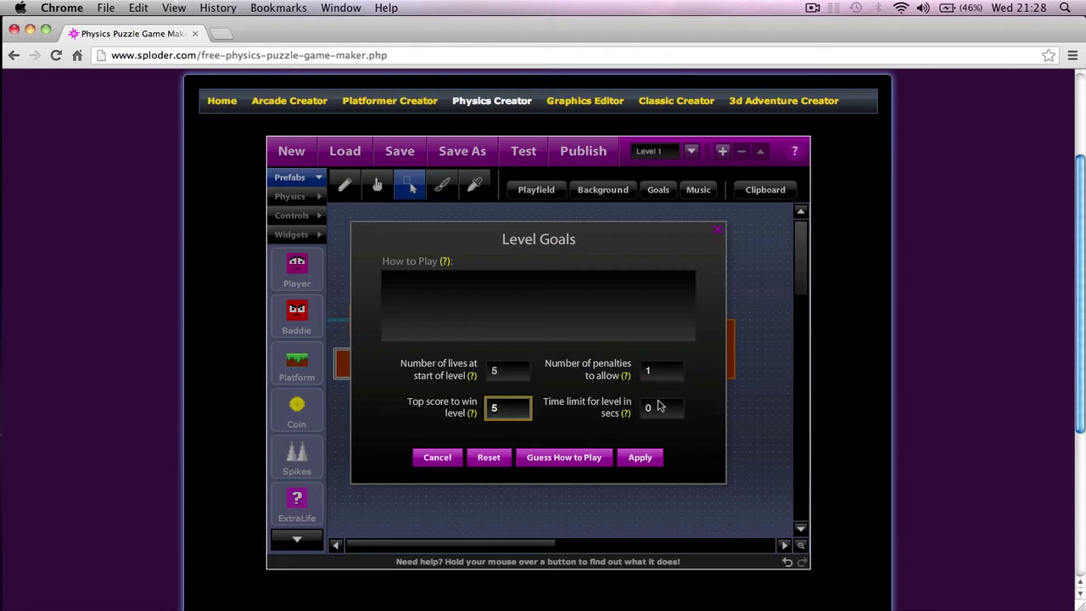
key("Tab")
type("30")
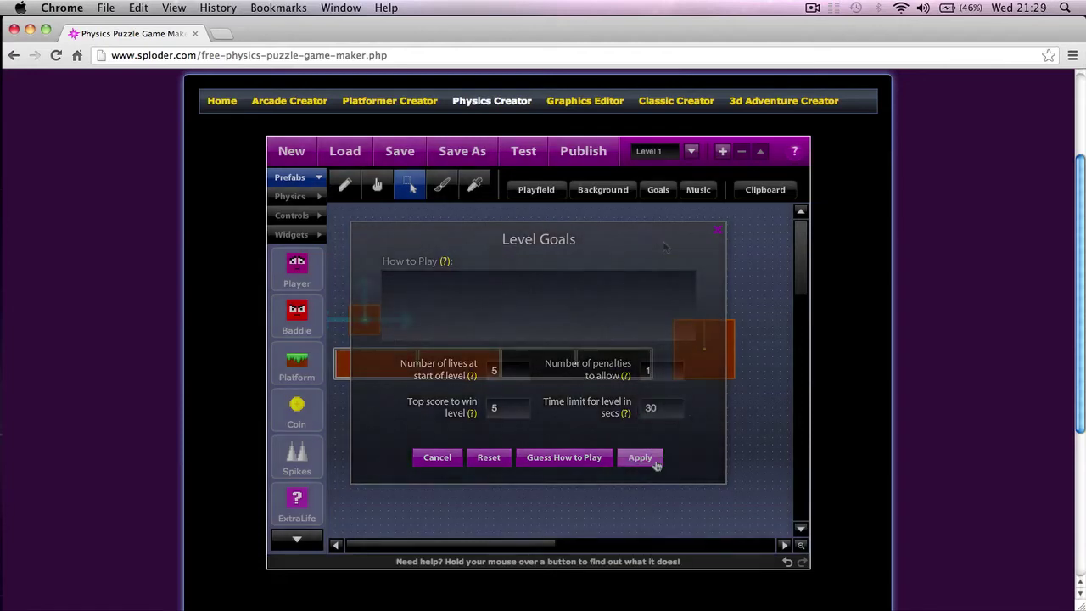
left_click(650, 459)
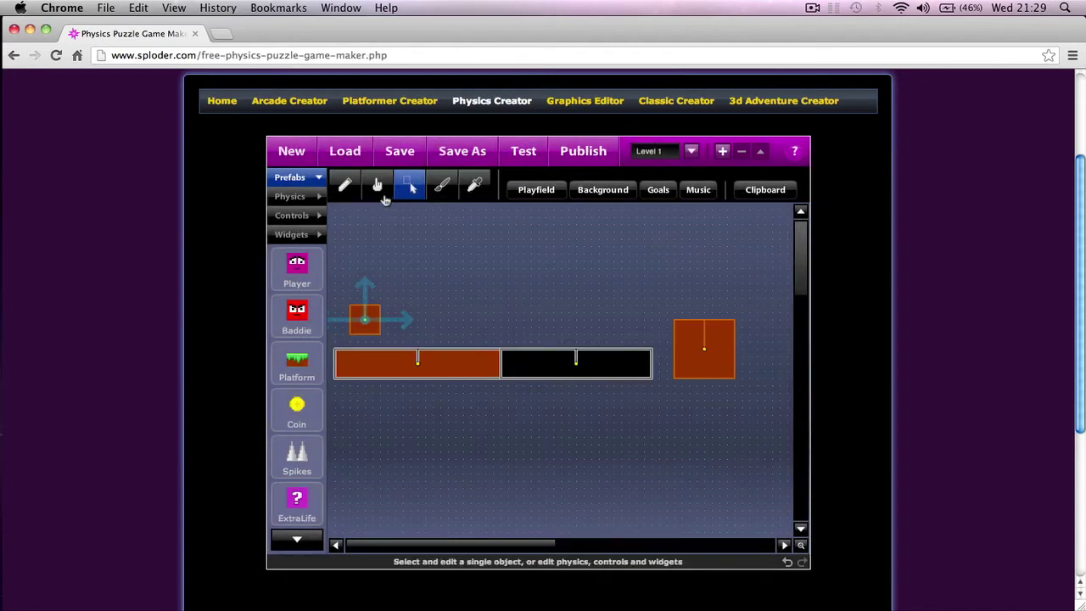
- Sample the alien's and player's colours, then move the alien onto the grass platform by the player
left_click(475, 185)
left_click(443, 186)
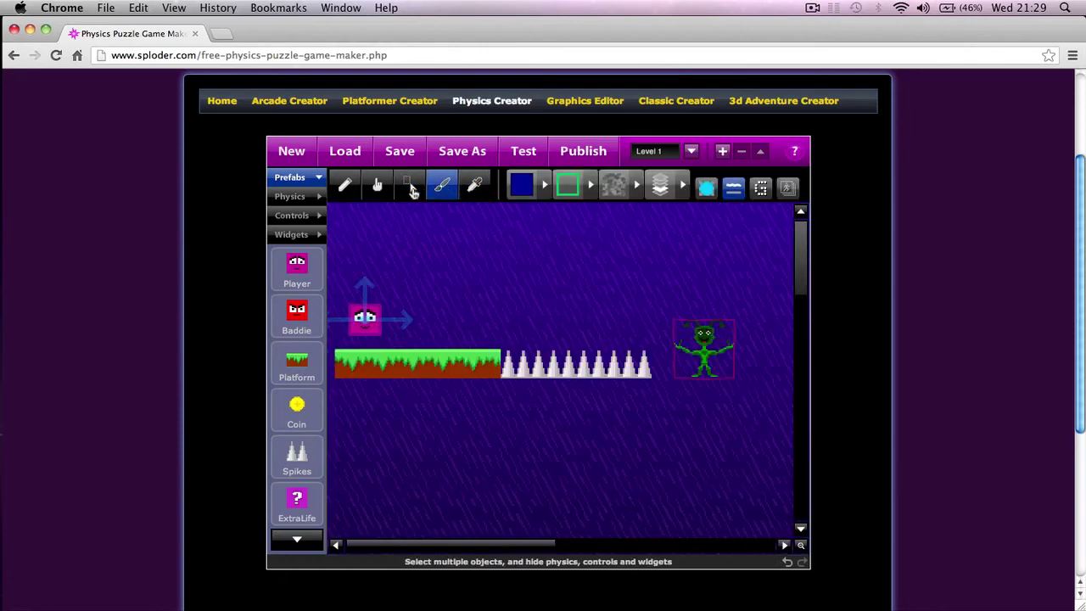
left_click(411, 186)
left_click(477, 187)
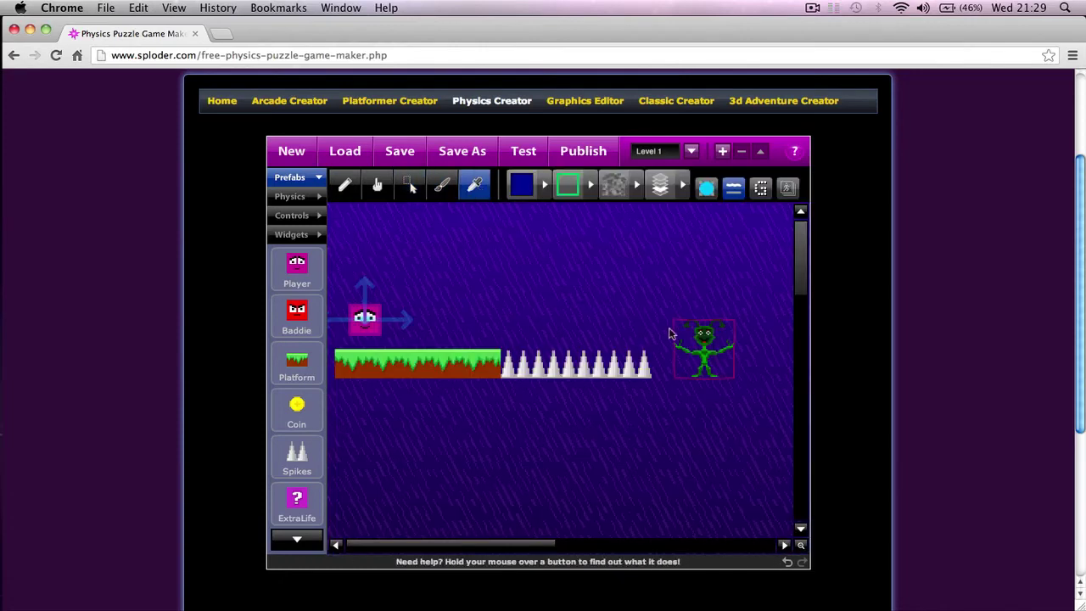
left_click(697, 342)
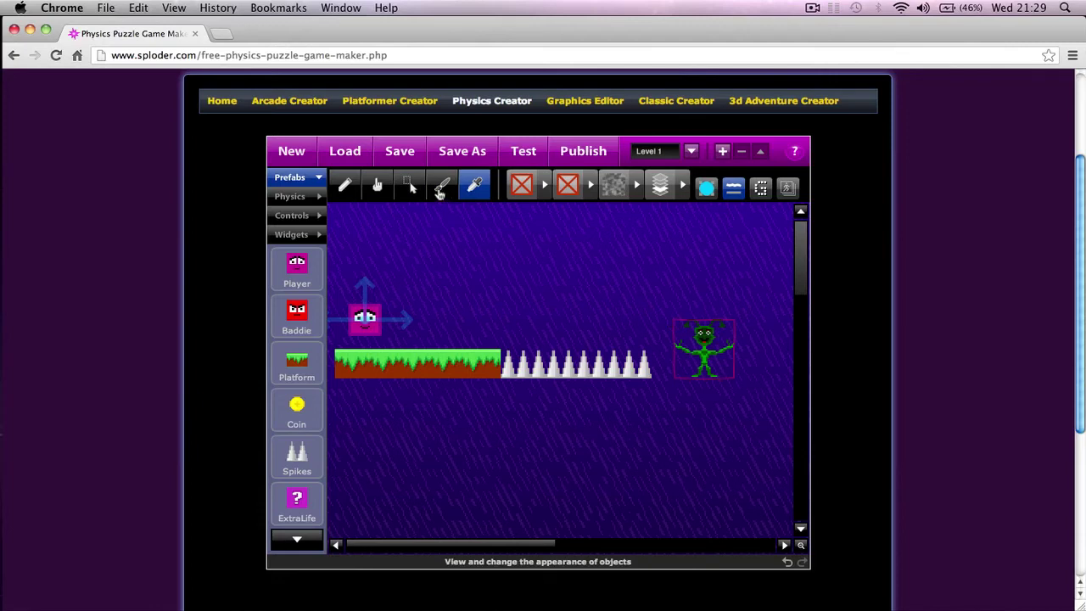
left_click(376, 319)
left_click(441, 186)
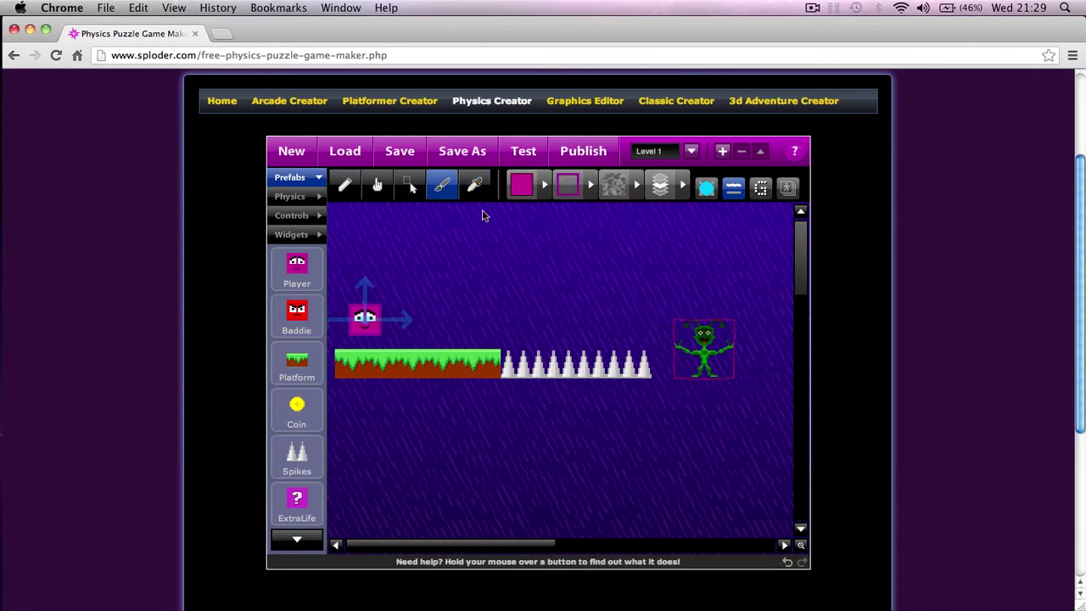
mouse_move(694, 338)
left_mouse_down()
mouse_move(589, 297)
mouse_move(437, 302)
mouse_move(459, 309)
left_mouse_up()
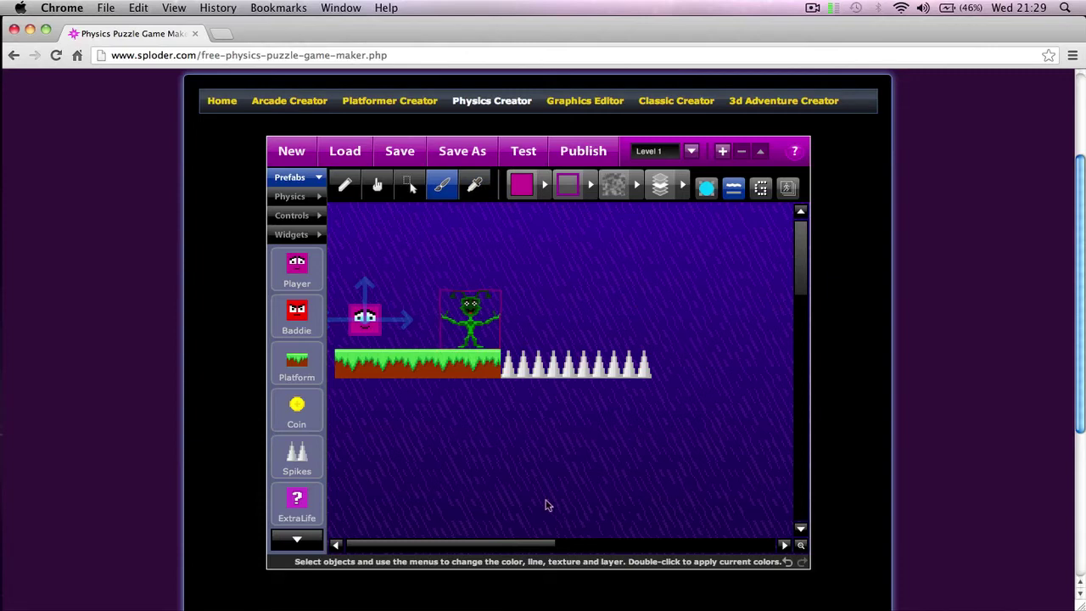
left_click_drag(369, 340, 376, 347)
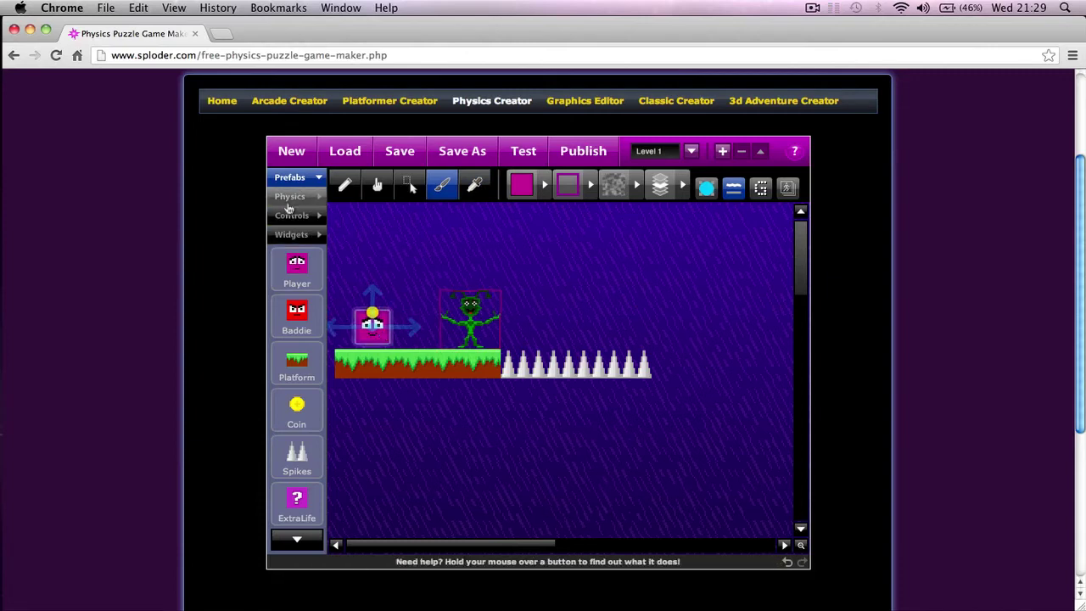
- Browse the Prefabs, Physics, Controls and Widgets categories, ending on the physics modifiers
left_click(310, 542)
left_click(307, 541)
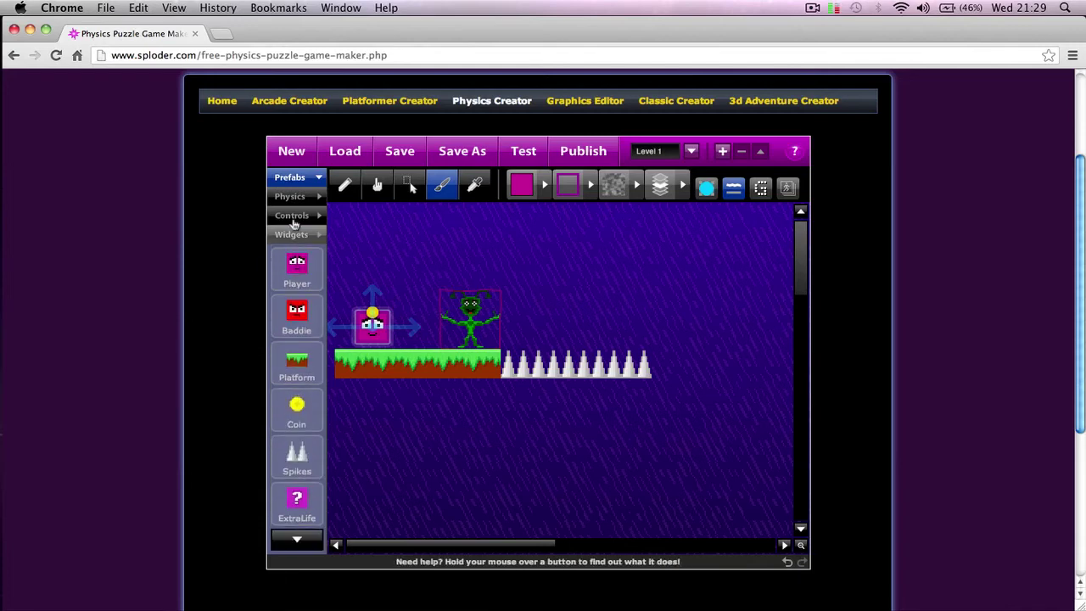
left_click(291, 196)
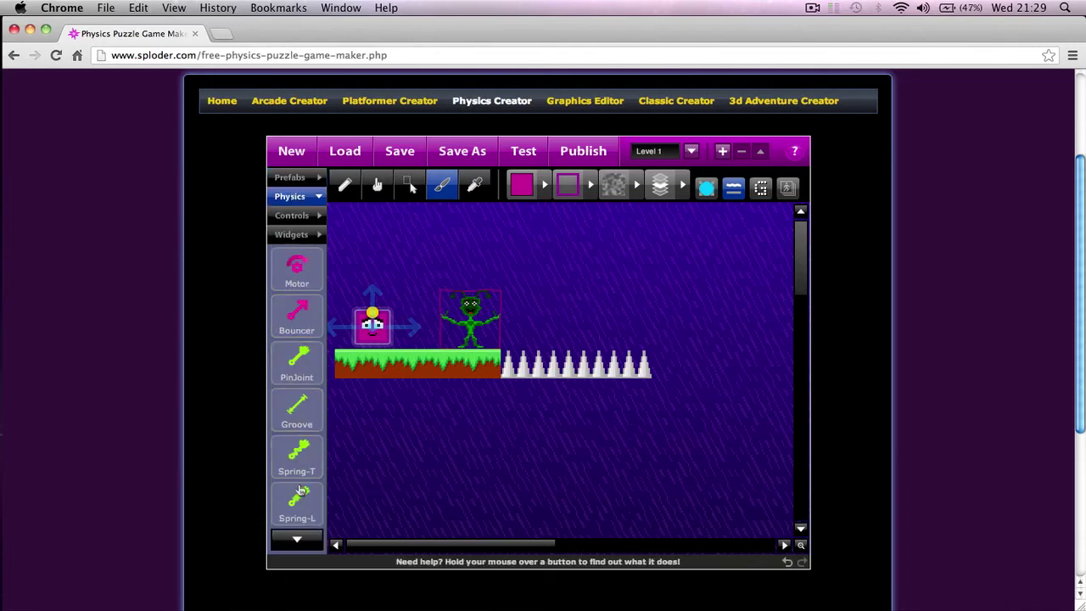
left_click(294, 217)
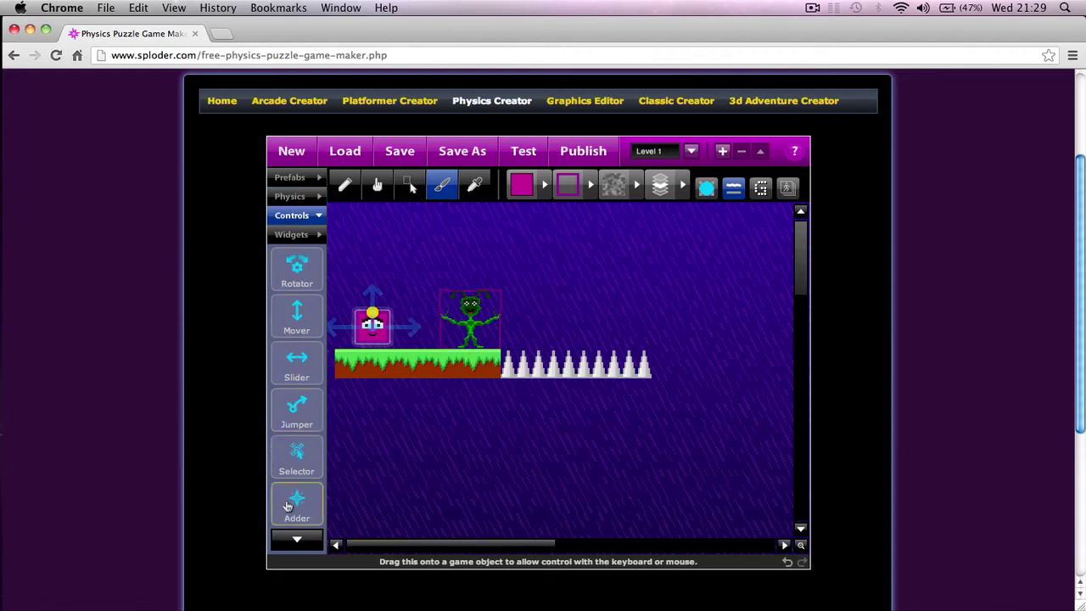
left_click(292, 236)
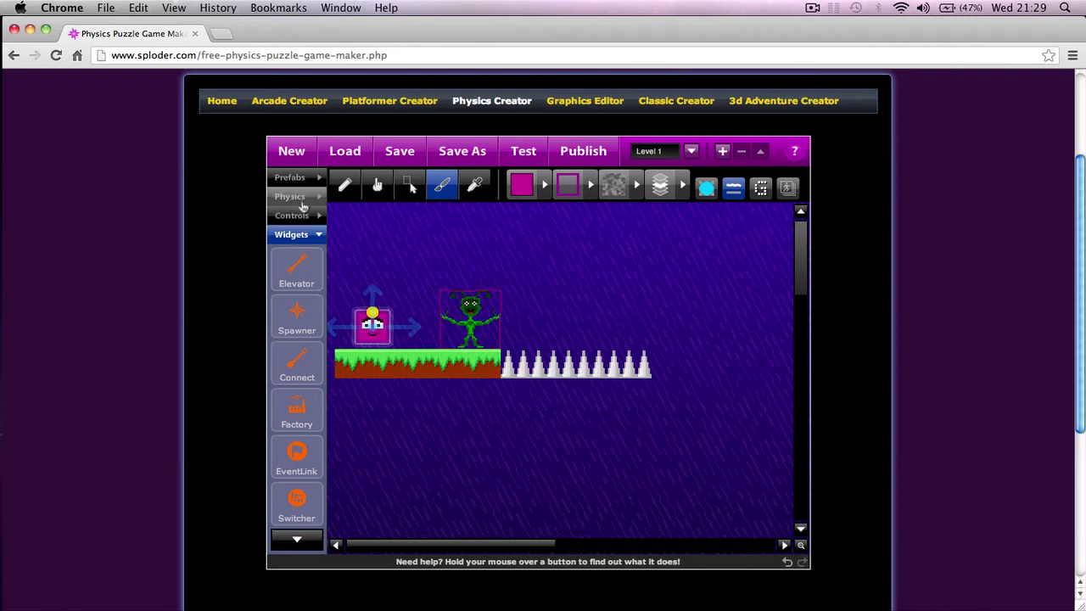
left_click(300, 202)
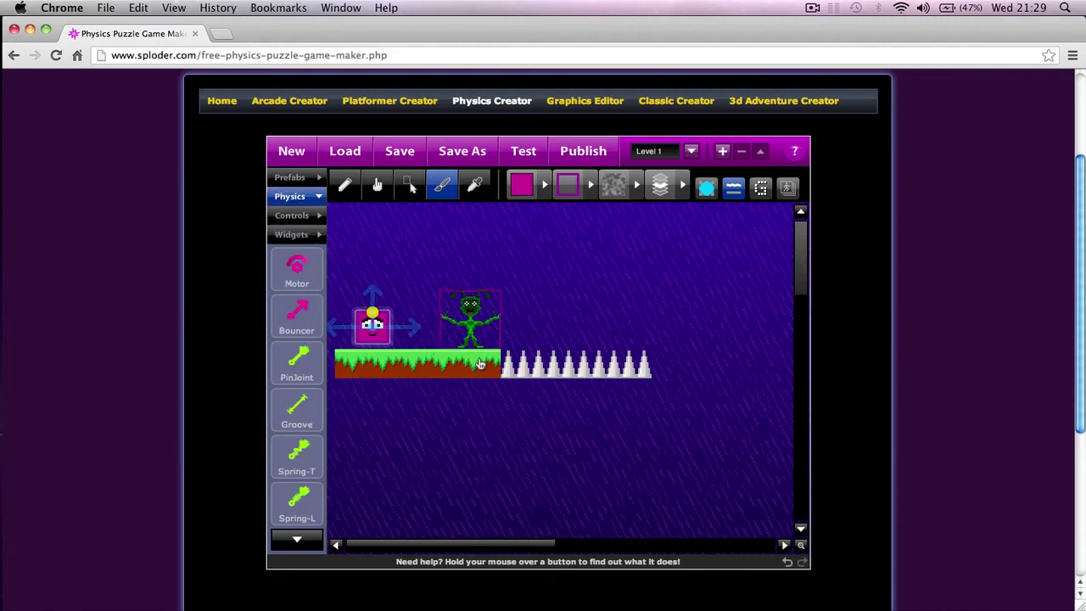
- Attach a Motor to the alien's block, then remove it
left_click(461, 327)
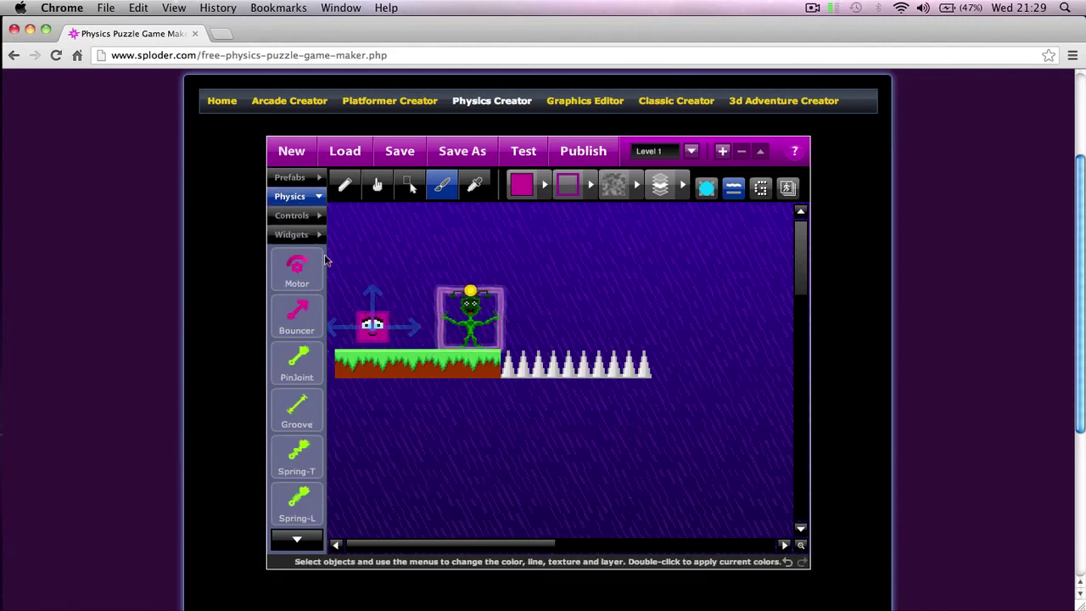
mouse_move(293, 270)
left_mouse_down()
mouse_move(468, 288)
mouse_move(481, 315)
left_mouse_up()
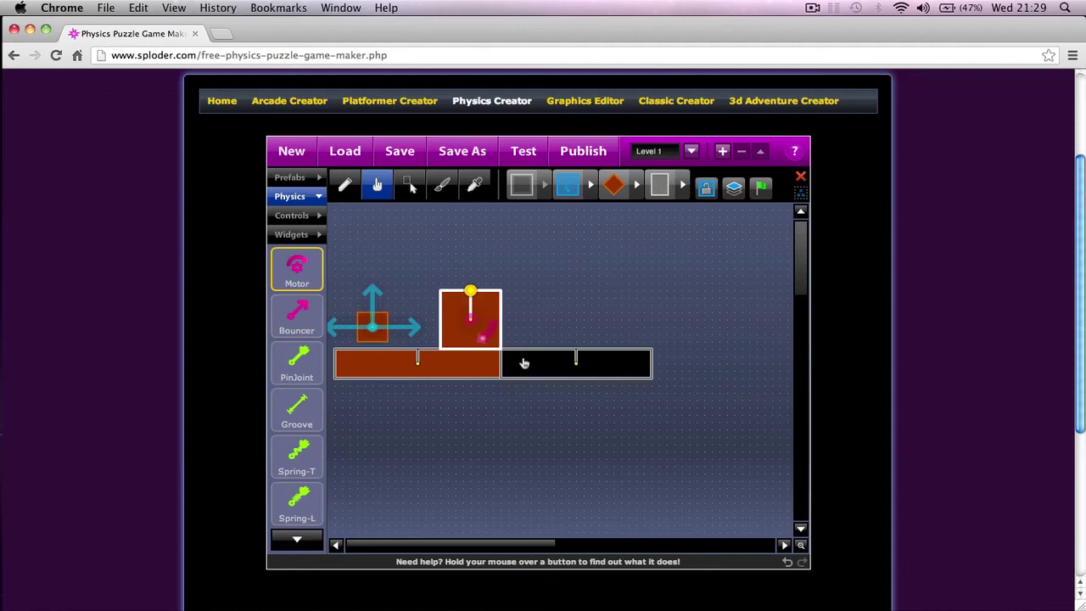
left_click(471, 327)
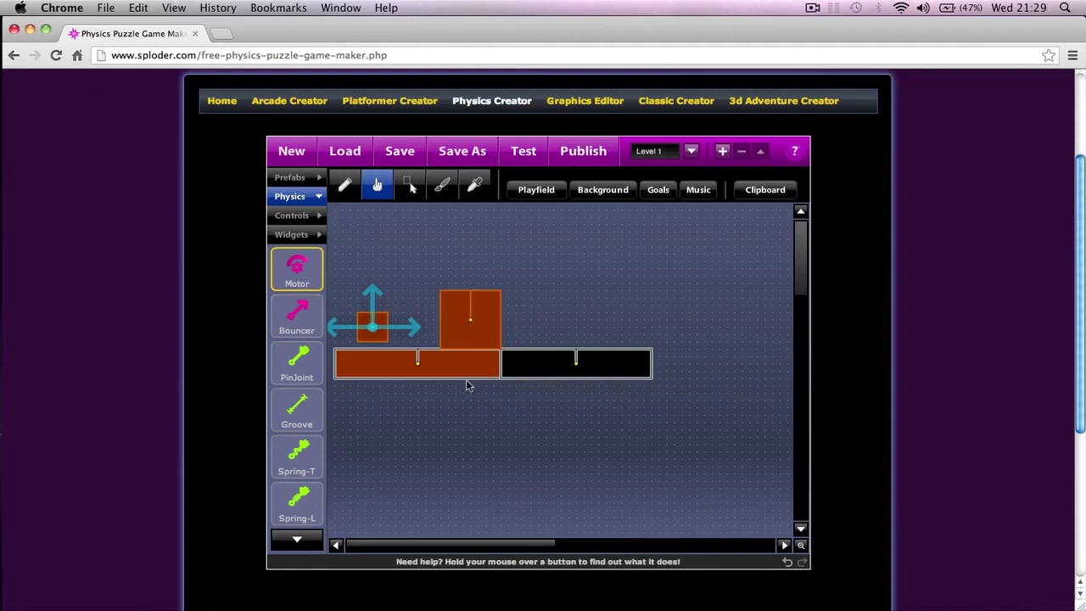
- Pin-joint the box to the small left block and move it to the platform's right end
mouse_move(297, 361)
left_mouse_down()
mouse_move(307, 371)
mouse_move(471, 320)
left_mouse_up()
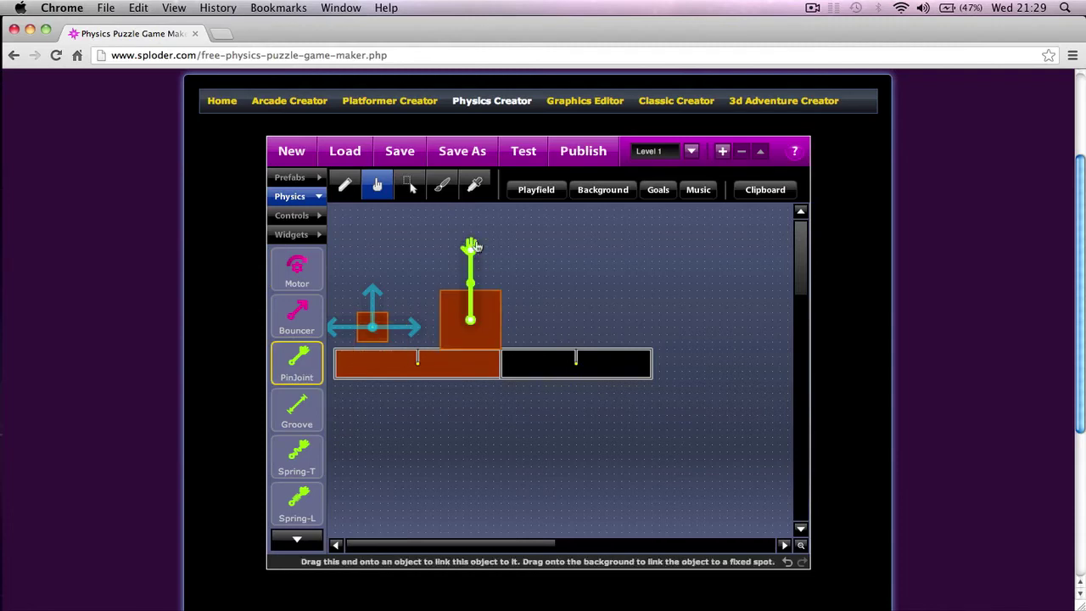
mouse_move(475, 251)
left_mouse_down()
mouse_move(429, 249)
mouse_move(379, 335)
mouse_move(497, 273)
mouse_move(574, 299)
left_mouse_up()
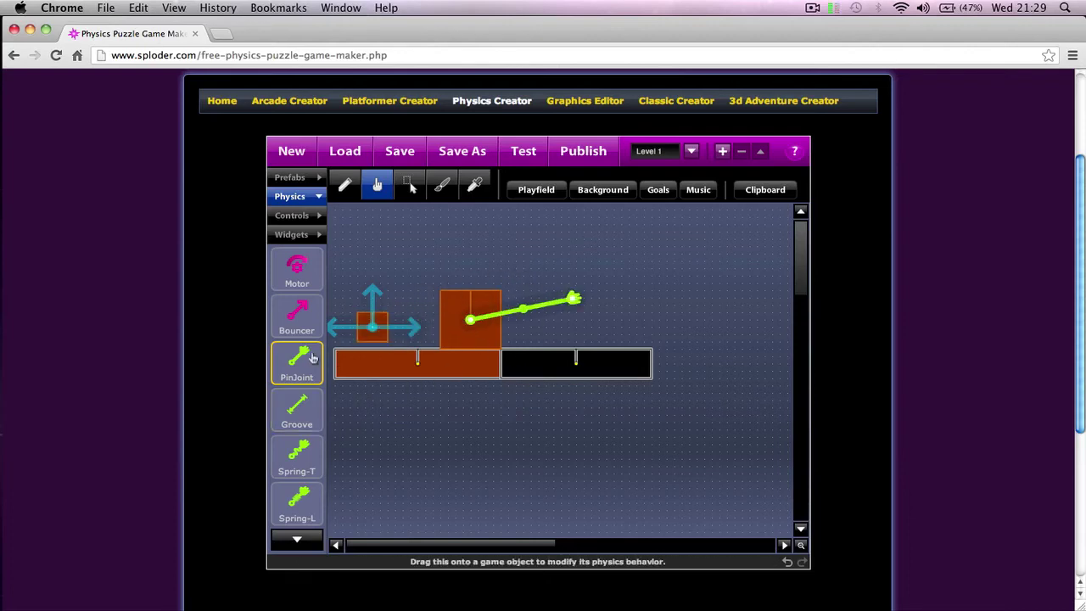
mouse_move(573, 298)
left_mouse_down()
mouse_move(395, 257)
mouse_move(372, 334)
left_mouse_up()
mouse_move(484, 324)
left_mouse_down()
mouse_move(491, 300)
mouse_move(537, 294)
left_mouse_up()
mouse_move(604, 297)
left_mouse_down()
mouse_move(638, 291)
mouse_move(580, 255)
mouse_move(639, 296)
left_mouse_up()
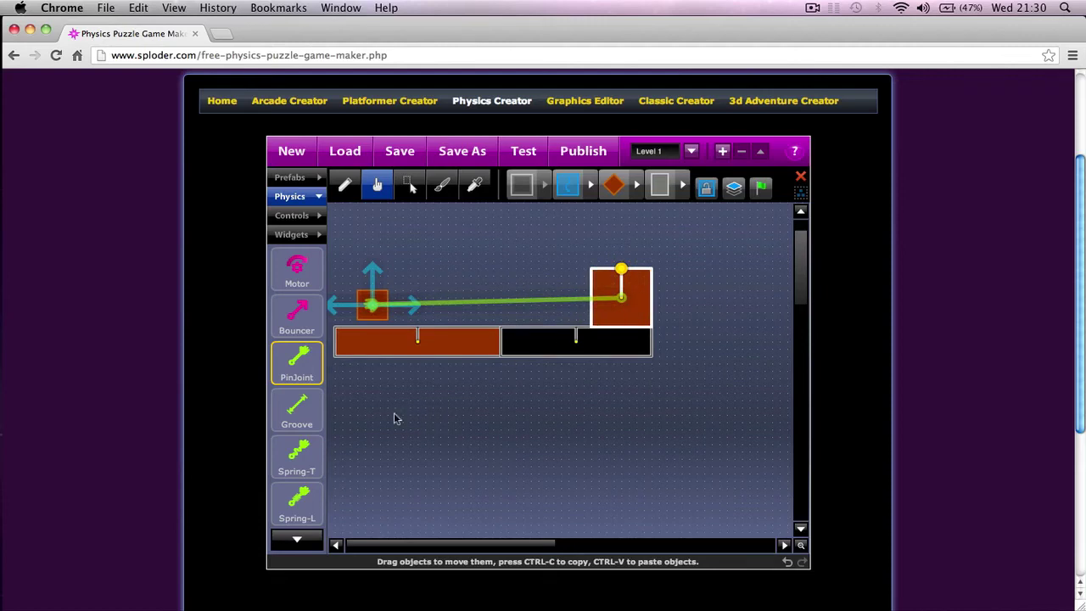
- From the Controls modifiers, select the pin joint between the small left box and the right block
scroll(297, 459, "down", 1)
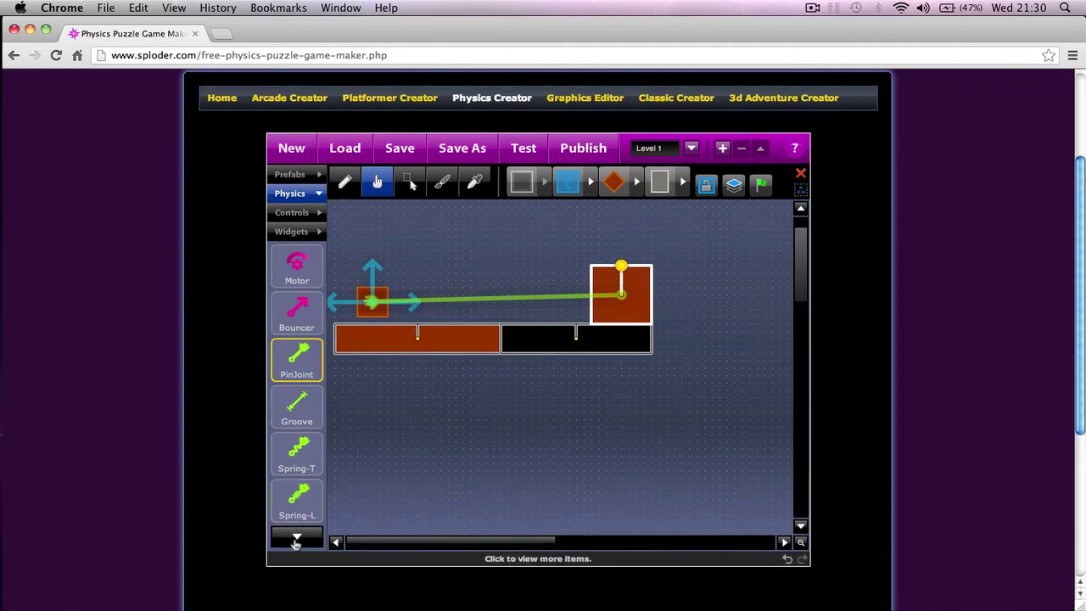
left_click(297, 540)
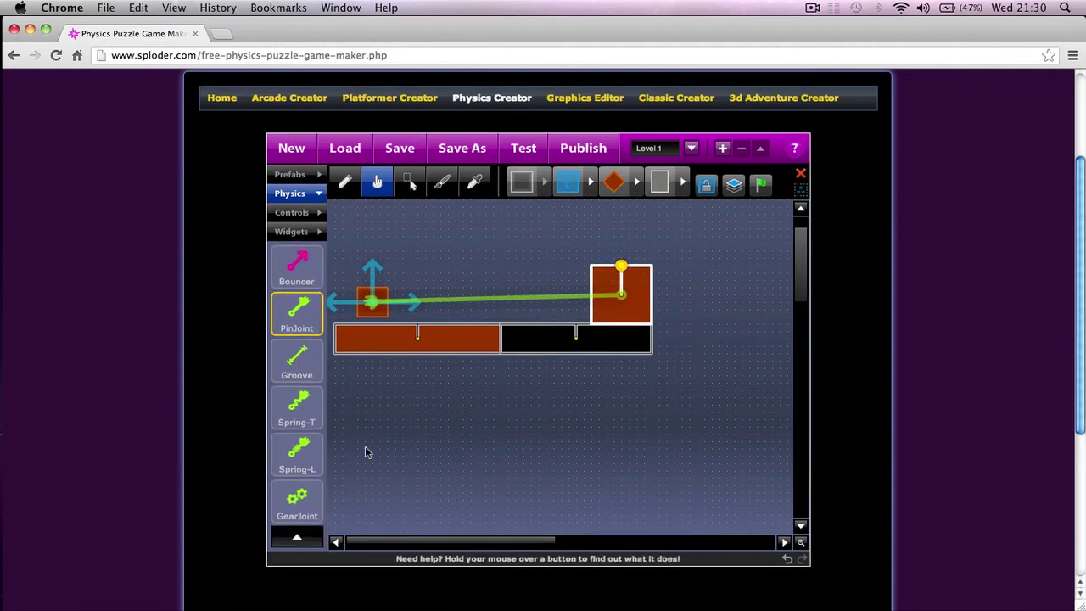
scroll(365, 447, "up", 1)
left_click(307, 223)
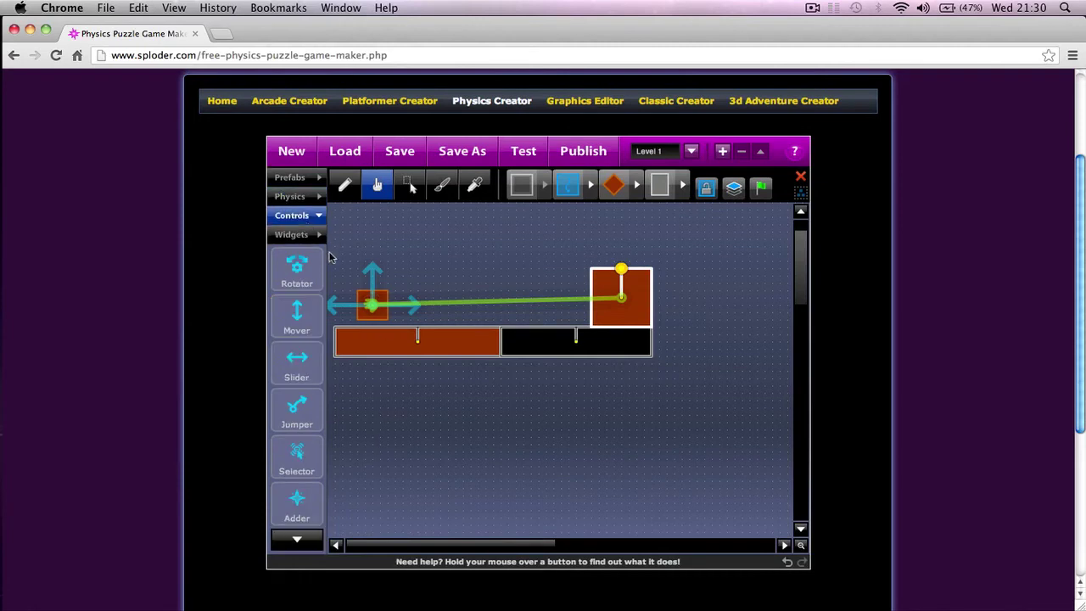
left_click(537, 304)
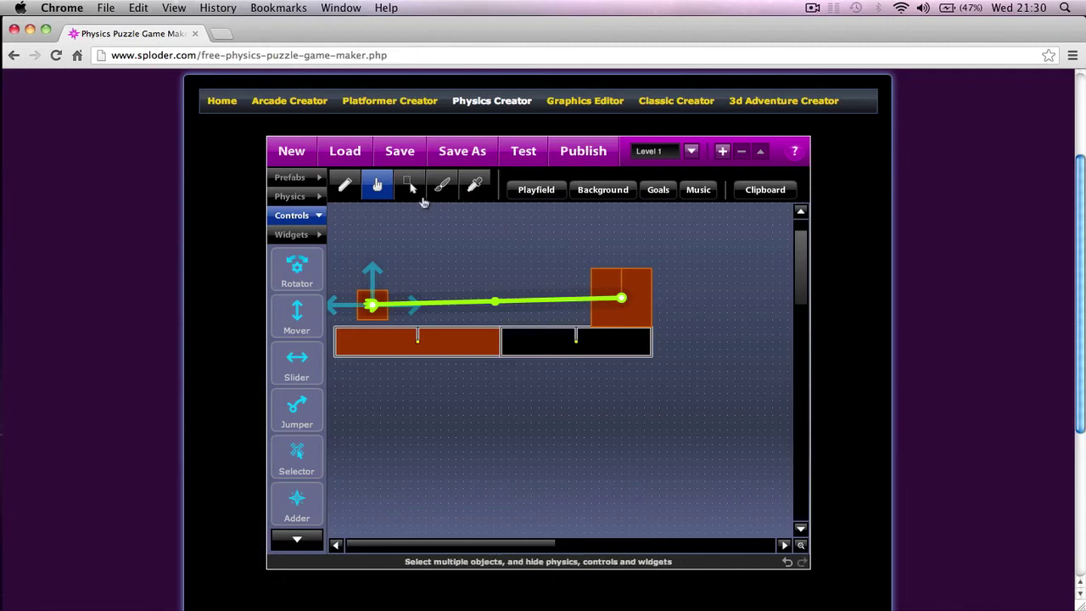
left_click(409, 185)
left_click(620, 297)
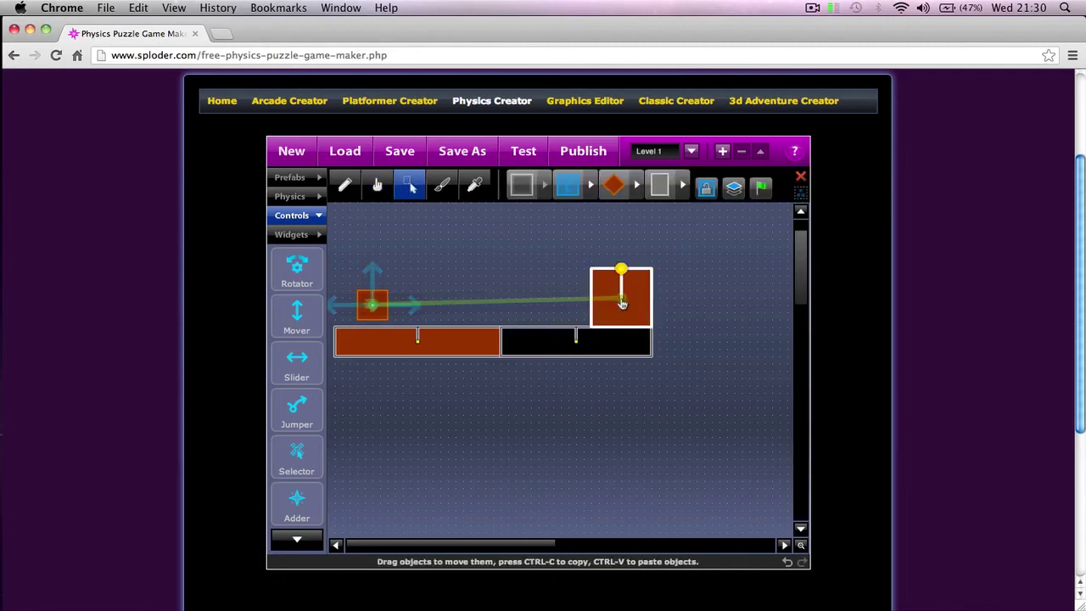
left_click(493, 301)
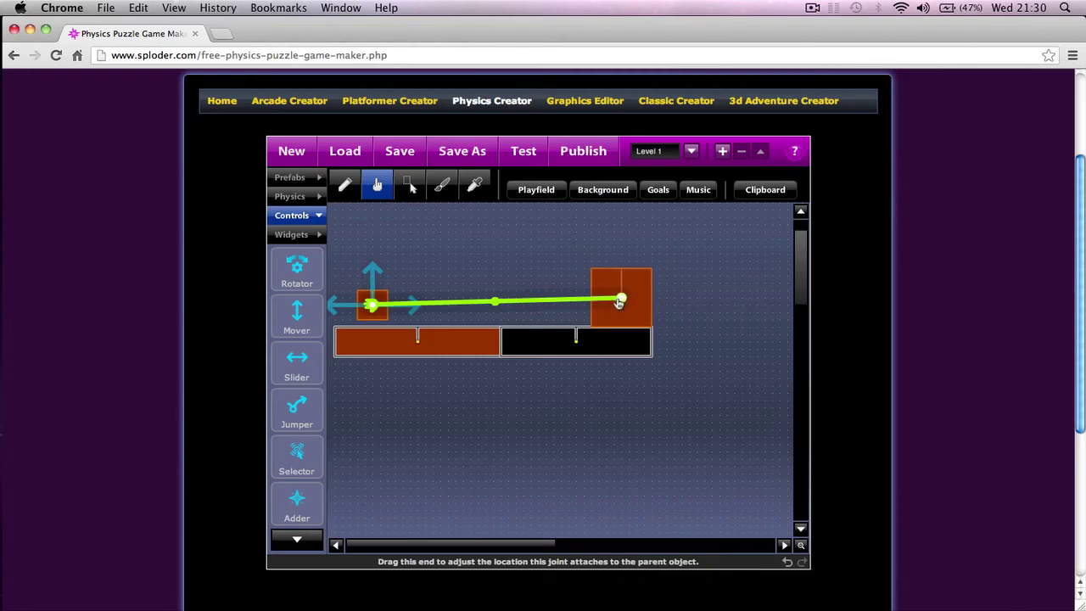
- Delete the pin joint and add Mover, Slider and Jumper controls to the upper-right block
left_click(497, 303)
left_click_drag(302, 309, 615, 297)
left_click_drag(297, 368, 621, 297)
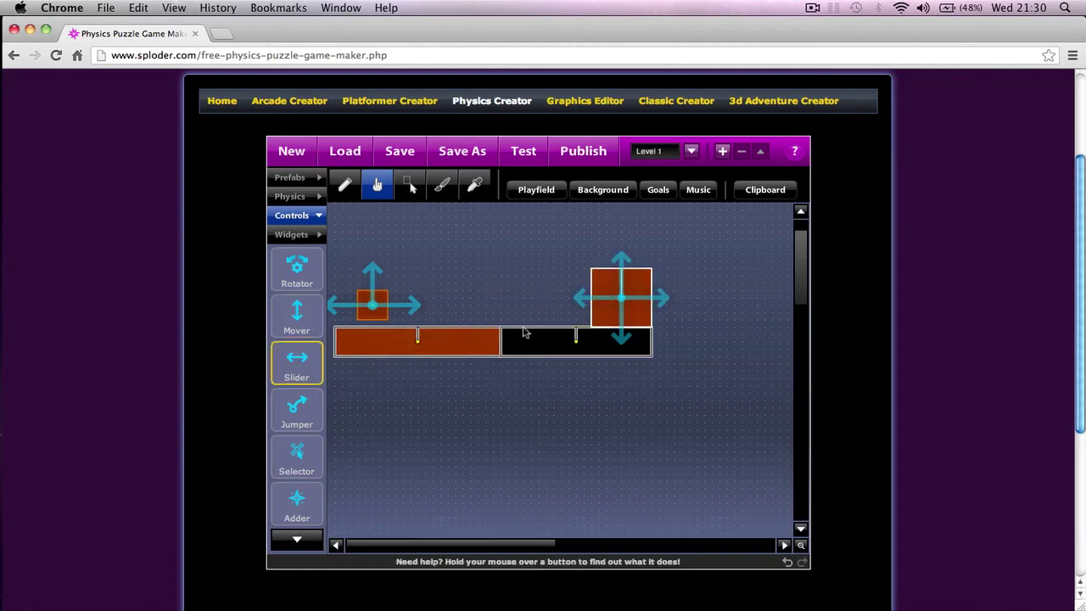
left_click_drag(297, 409, 653, 307)
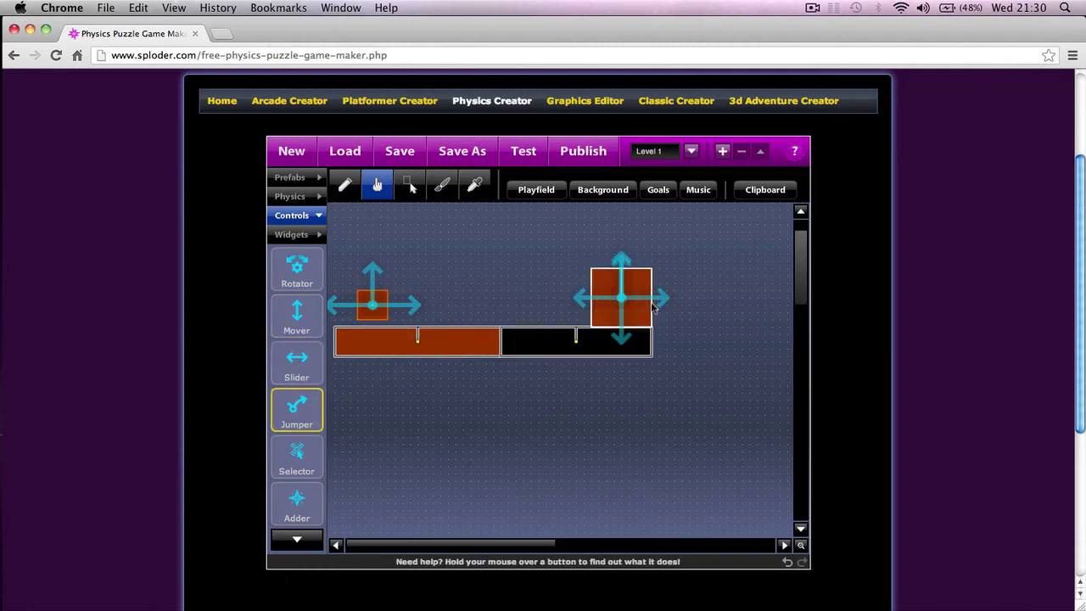
- Check the Jumper control's key options on the upper-right block
left_click(623, 307)
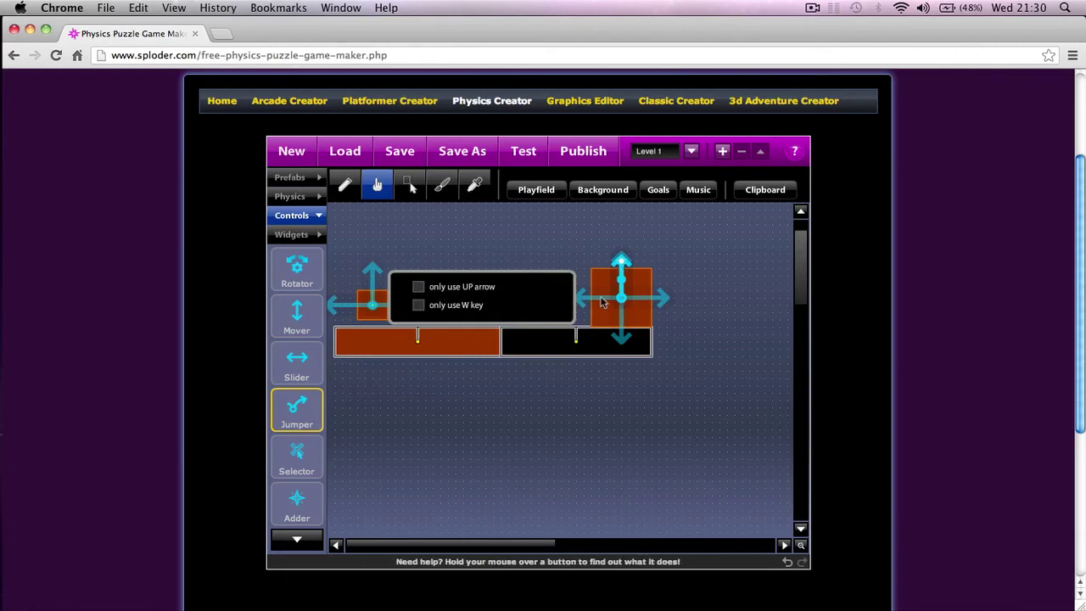
left_click(631, 307)
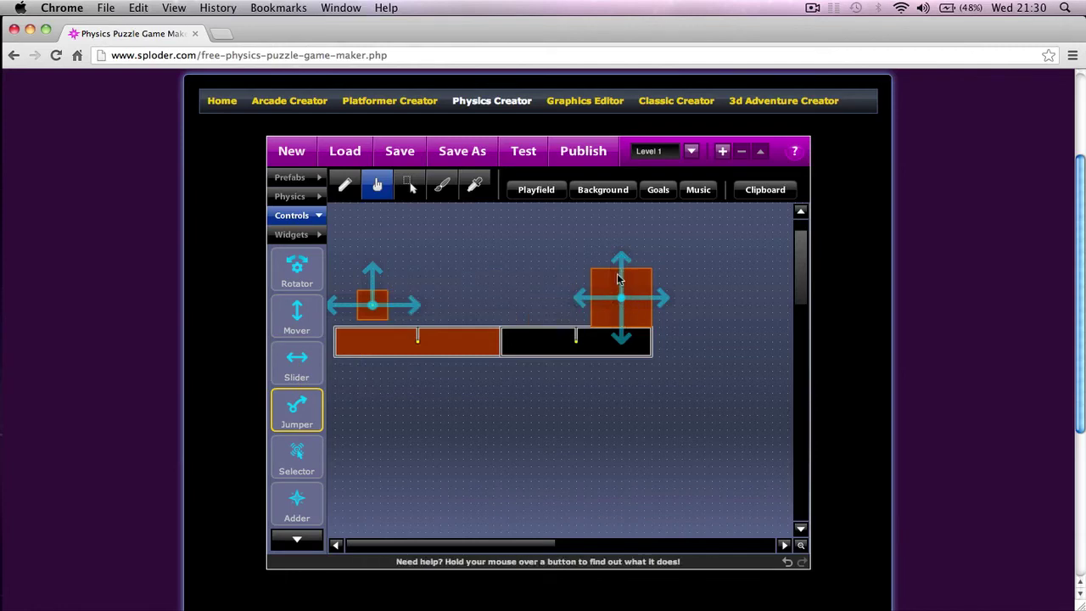
left_click(619, 276)
left_click(621, 293)
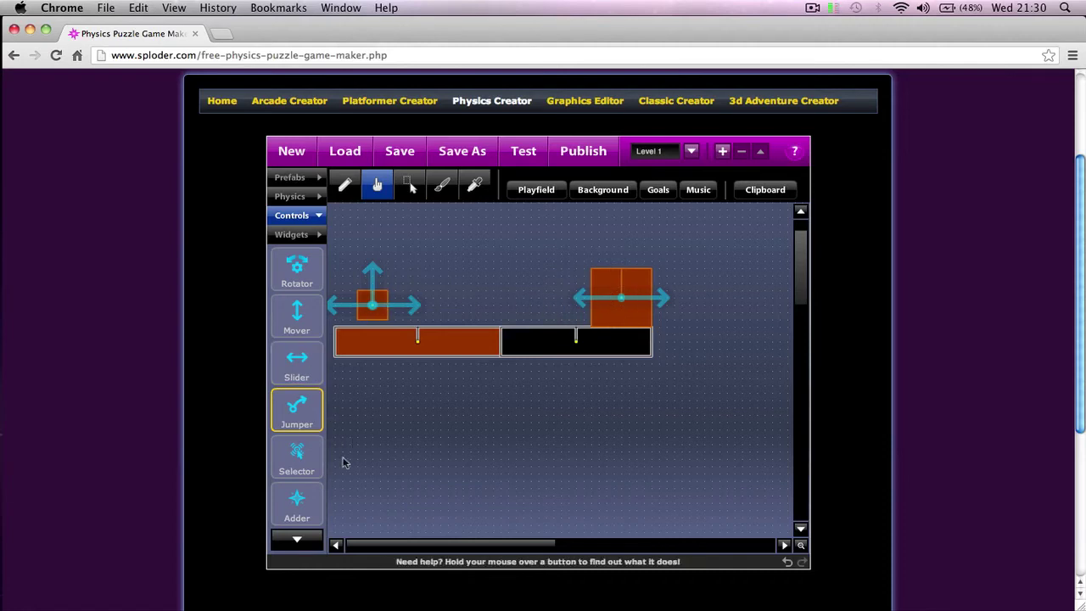
- Move the right block well below the platform and attach a Spawner widget to it
left_click(307, 236)
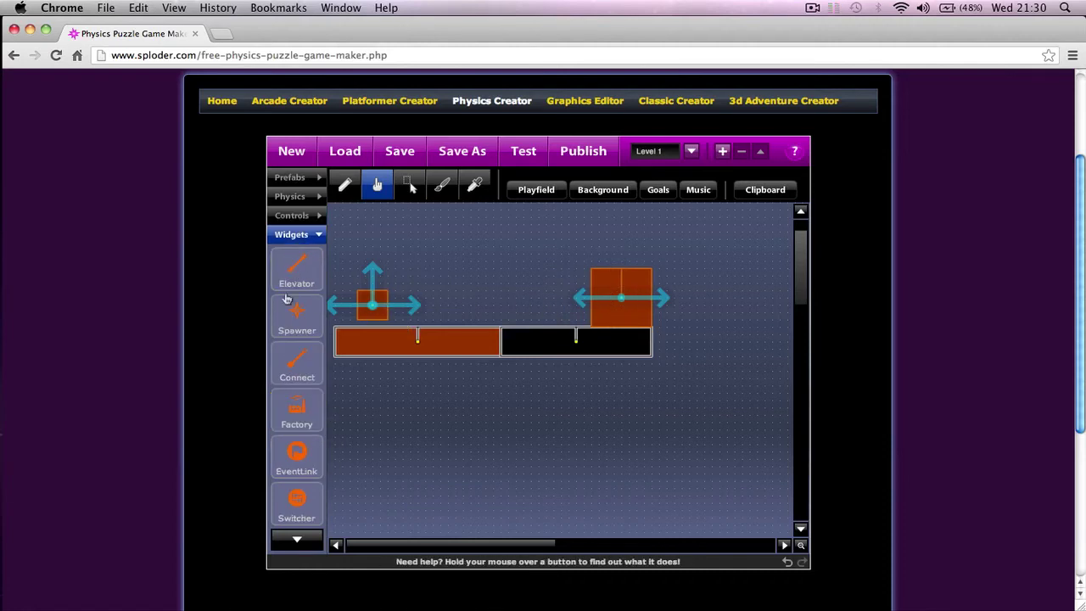
mouse_move(620, 297)
left_mouse_down()
mouse_move(666, 397)
mouse_move(721, 471)
left_mouse_up()
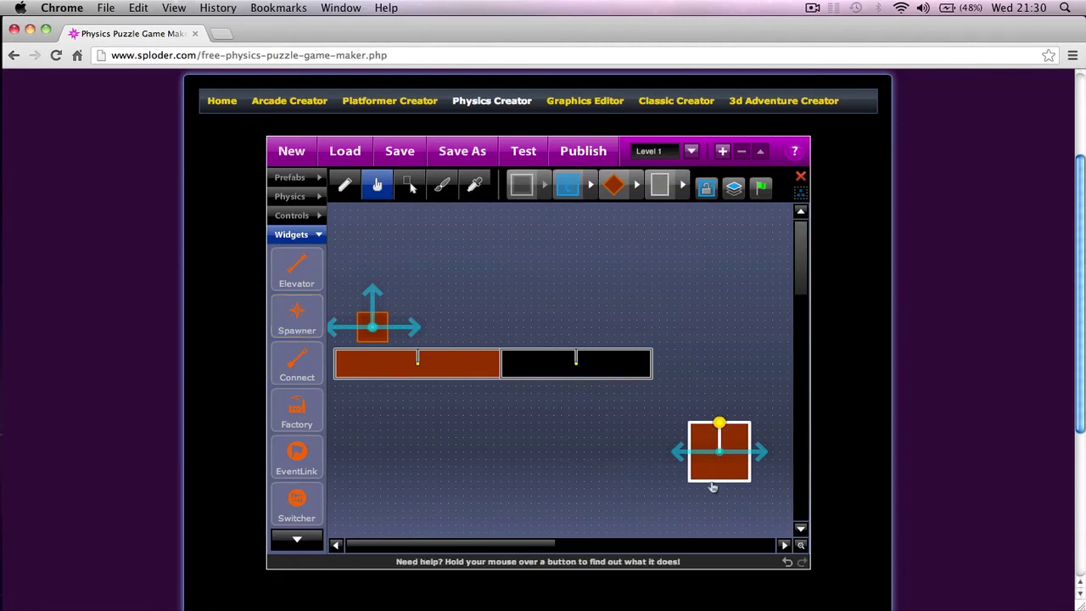
left_click(799, 548)
mouse_move(531, 340)
left_mouse_down()
mouse_move(570, 368)
mouse_move(561, 401)
left_mouse_up()
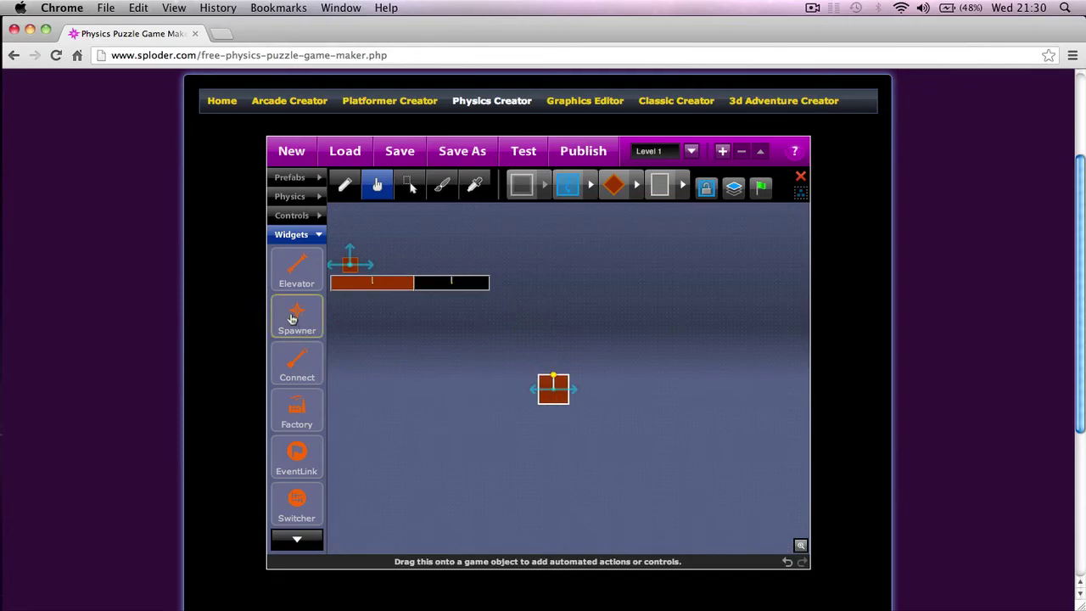
mouse_move(292, 318)
left_mouse_down()
mouse_move(457, 351)
mouse_move(559, 396)
left_mouse_up()
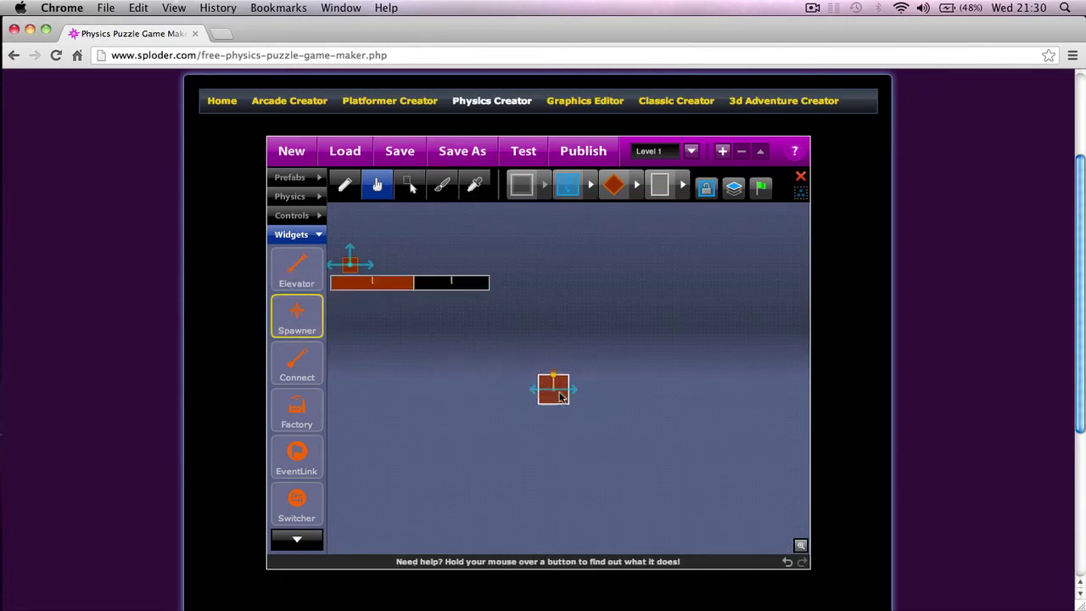
- Play-test the level with the arrow keys, walking right and jumping over the spikes onto the spawned creatures
left_click(523, 151)
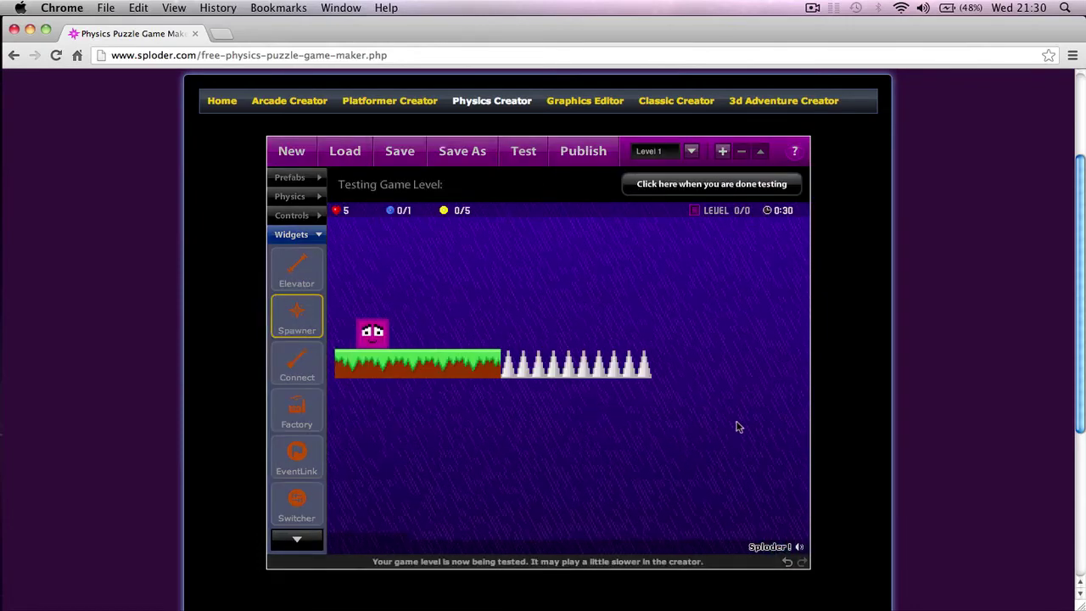
key("Right")
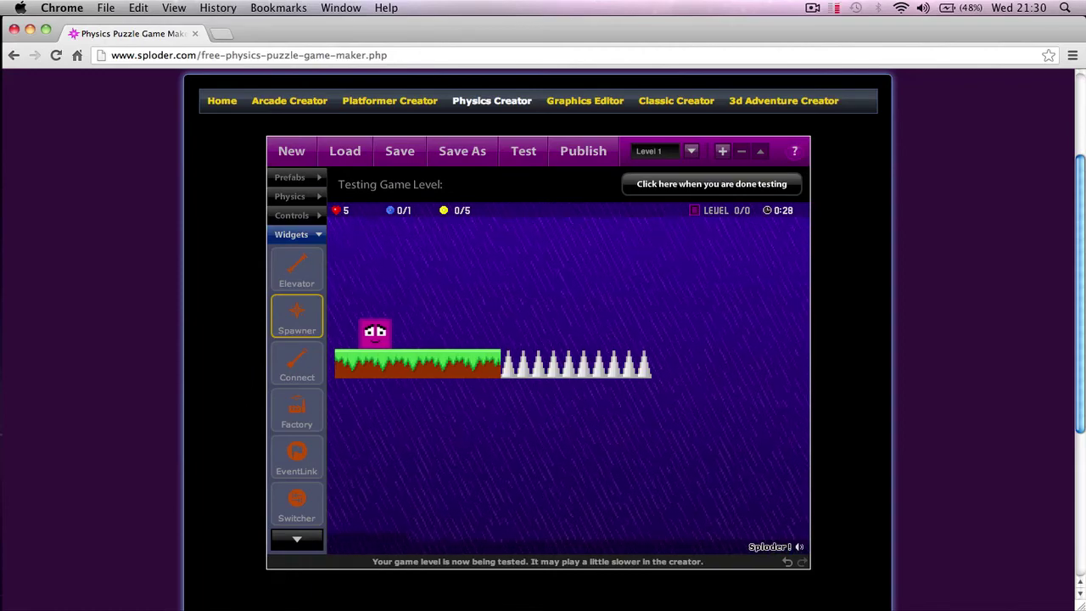
key("Up")
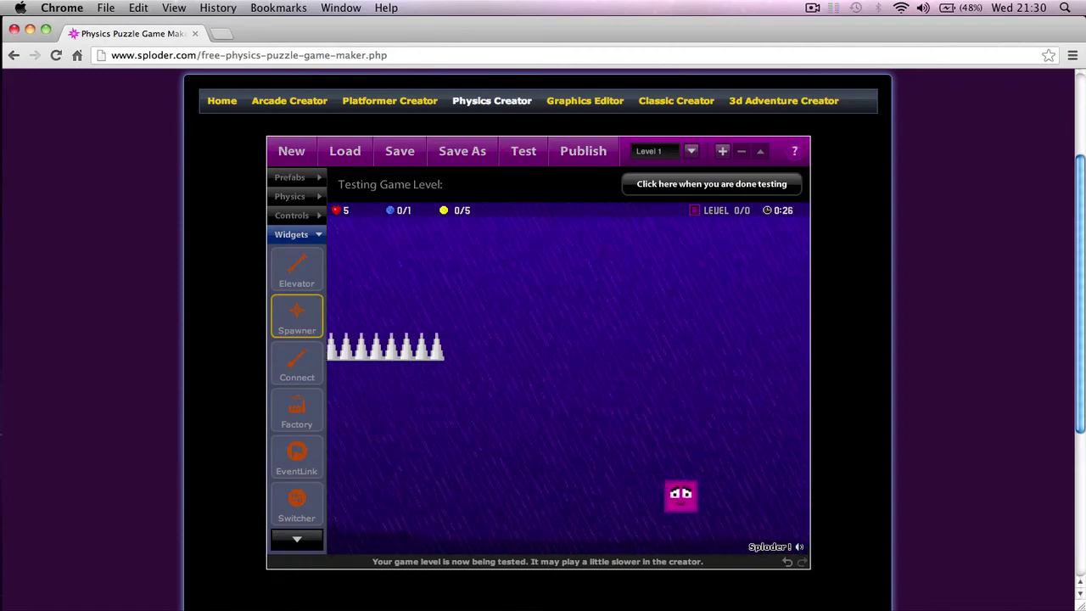
key("Right")
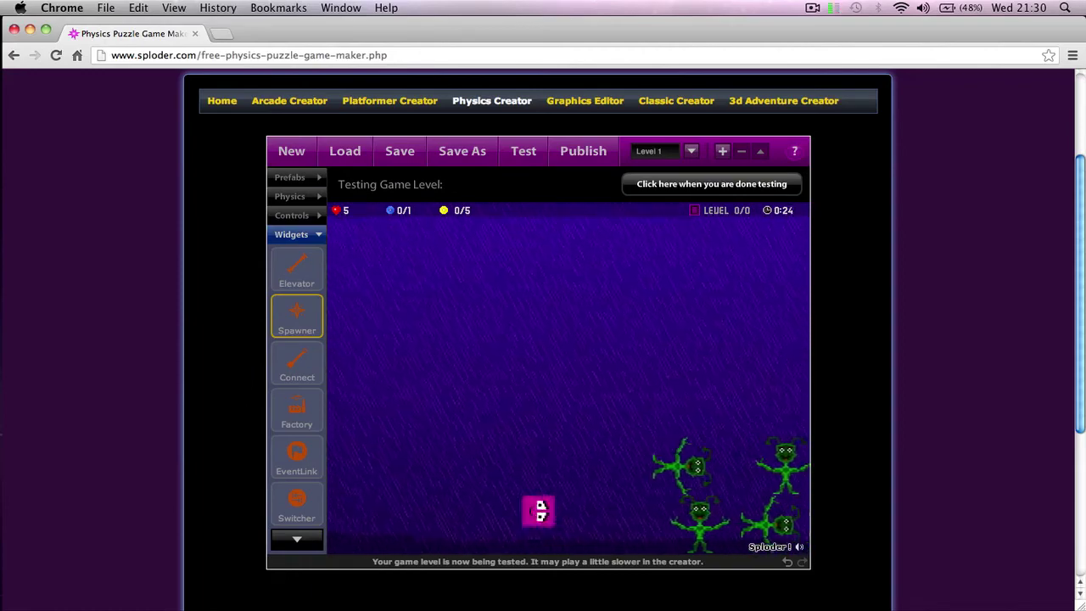
key("Up")
key("Up")
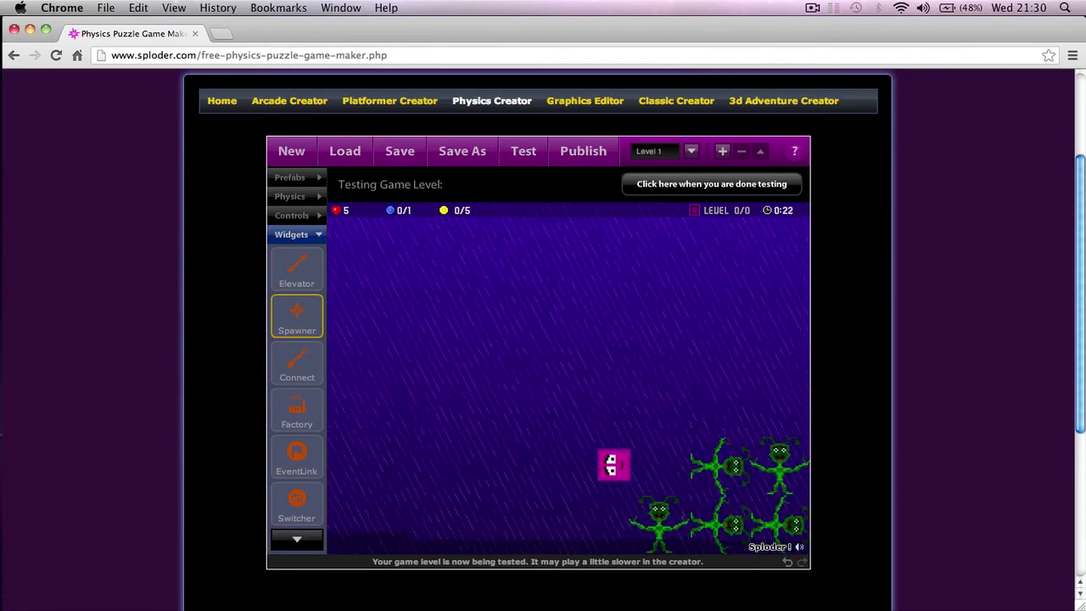
key("Right")
key("Up")
key("Right")
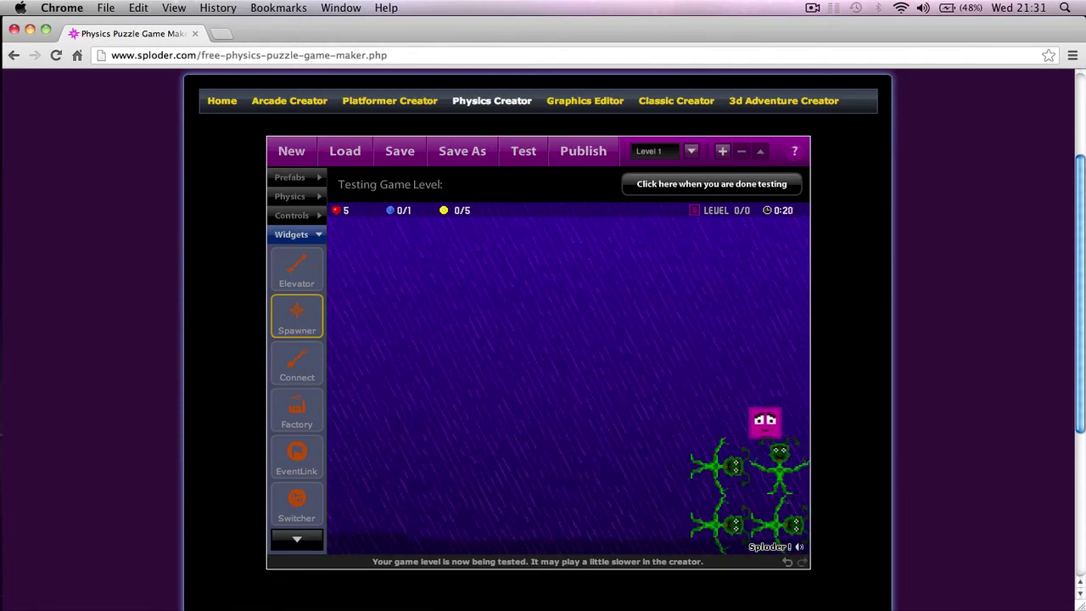
- Stop testing, EventLink the small block to the lower block, and try adding a Factory
left_click(668, 183)
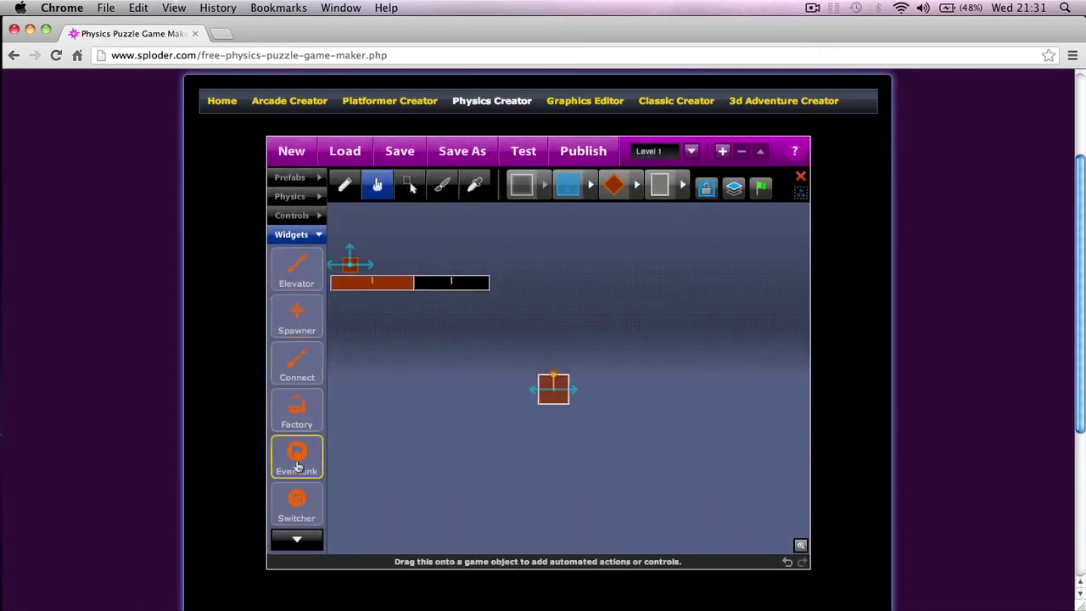
mouse_move(296, 457)
left_mouse_down()
mouse_move(371, 258)
mouse_move(509, 294)
mouse_move(555, 396)
mouse_move(478, 417)
mouse_move(580, 285)
mouse_move(506, 252)
mouse_move(569, 288)
mouse_move(710, 271)
mouse_move(577, 382)
mouse_move(376, 476)
left_mouse_up()
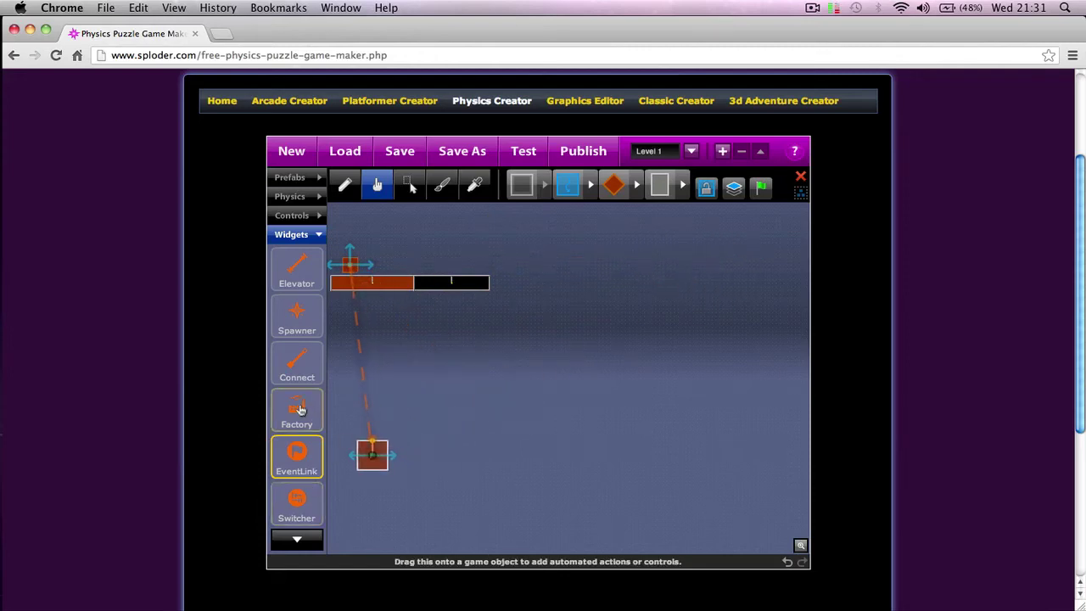
mouse_move(298, 410)
left_mouse_down()
mouse_move(360, 263)
mouse_move(348, 265)
left_mouse_up()
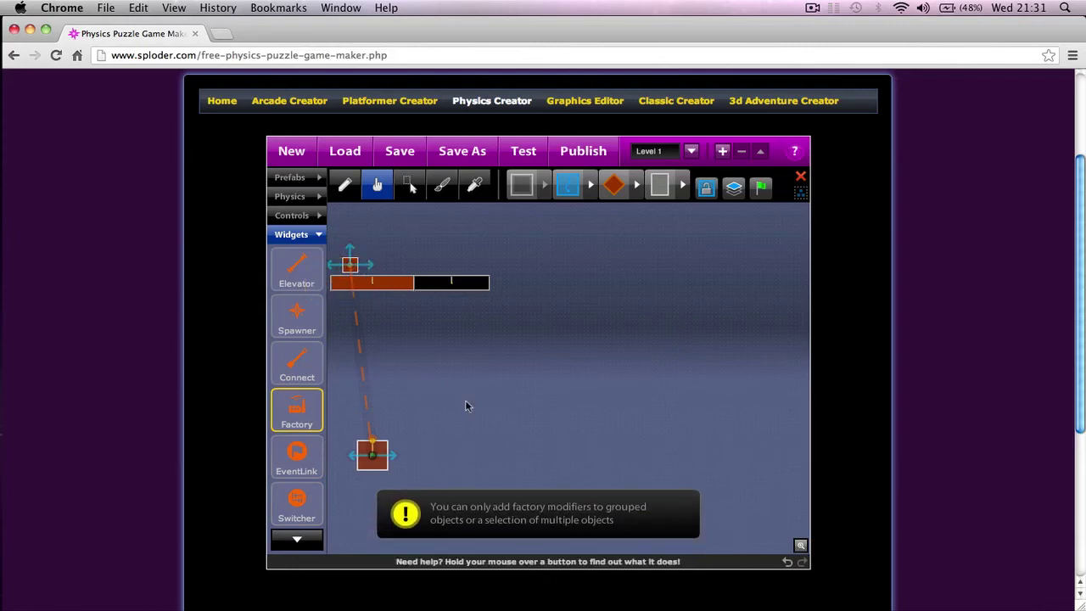
left_click(404, 471)
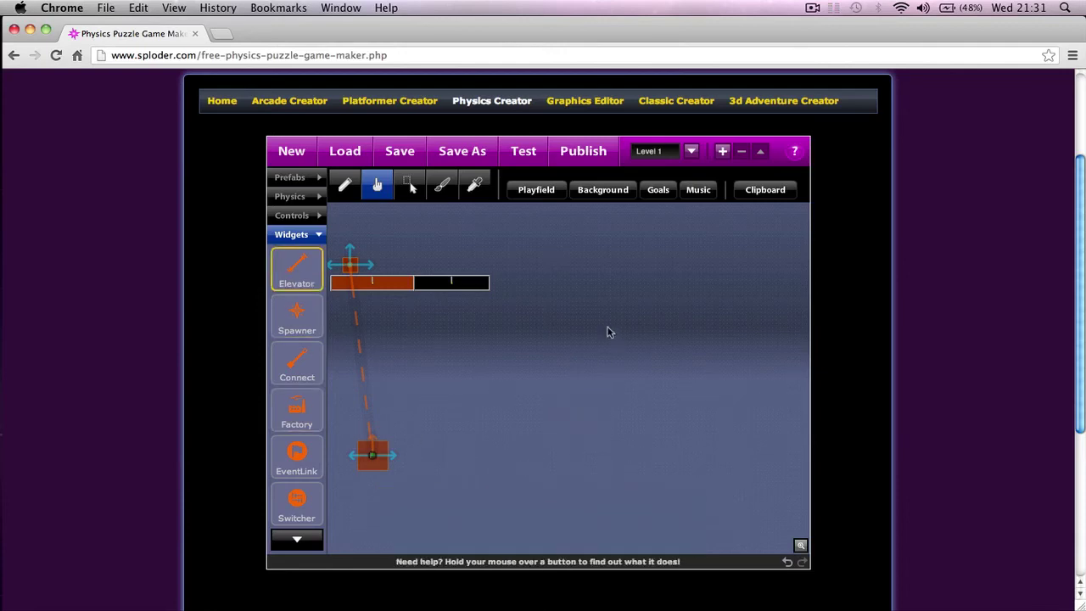
left_click(297, 539)
- Move the lower block up beside the platform and run a quick test
mouse_move(381, 453)
left_mouse_down()
mouse_move(454, 305)
mouse_move(454, 247)
left_mouse_up()
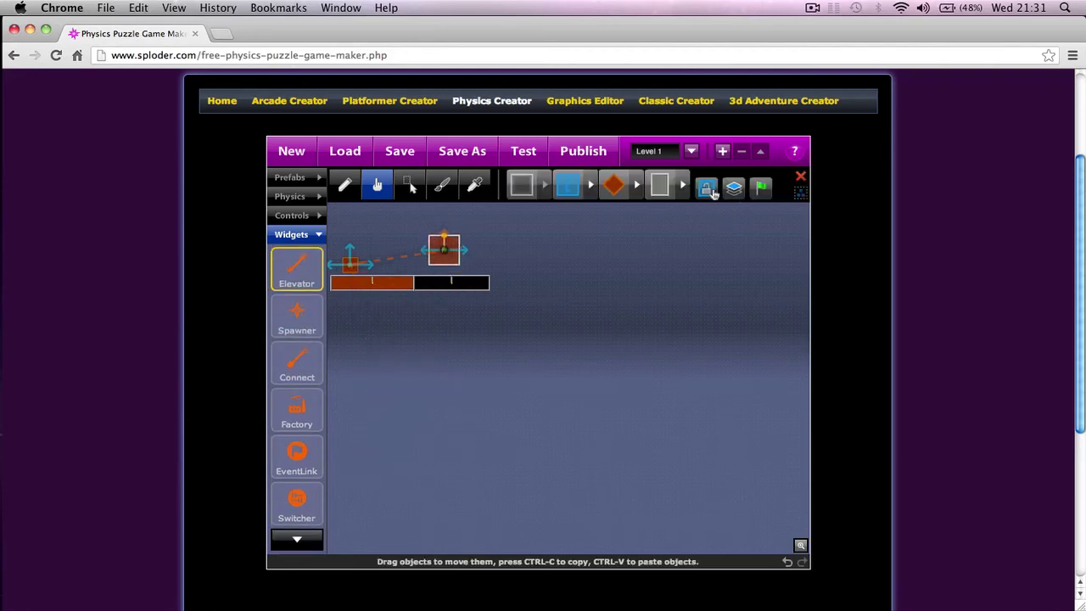
left_click(523, 151)
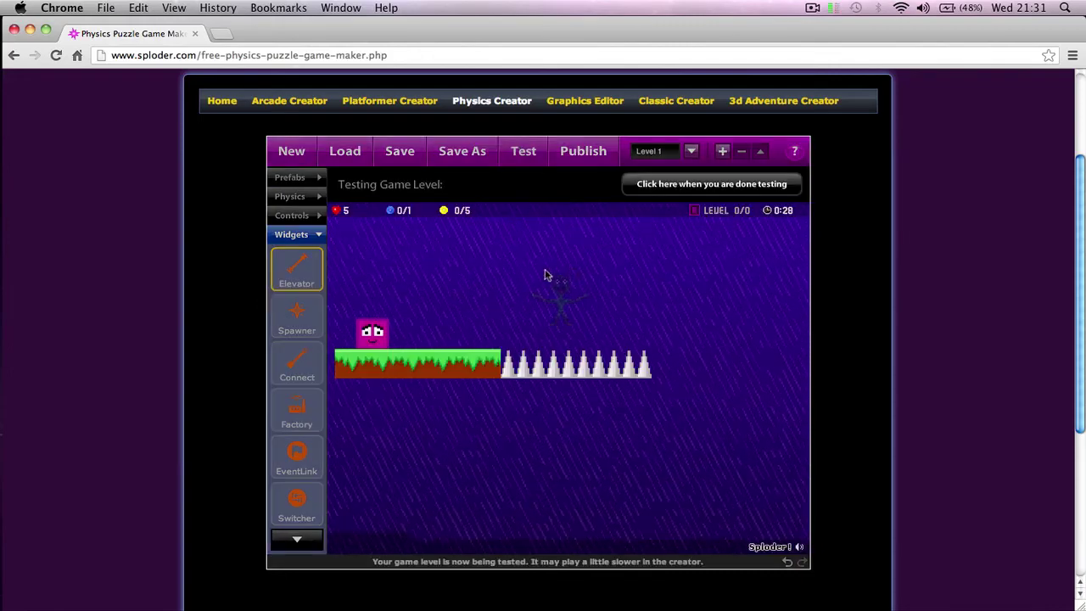
left_click(664, 188)
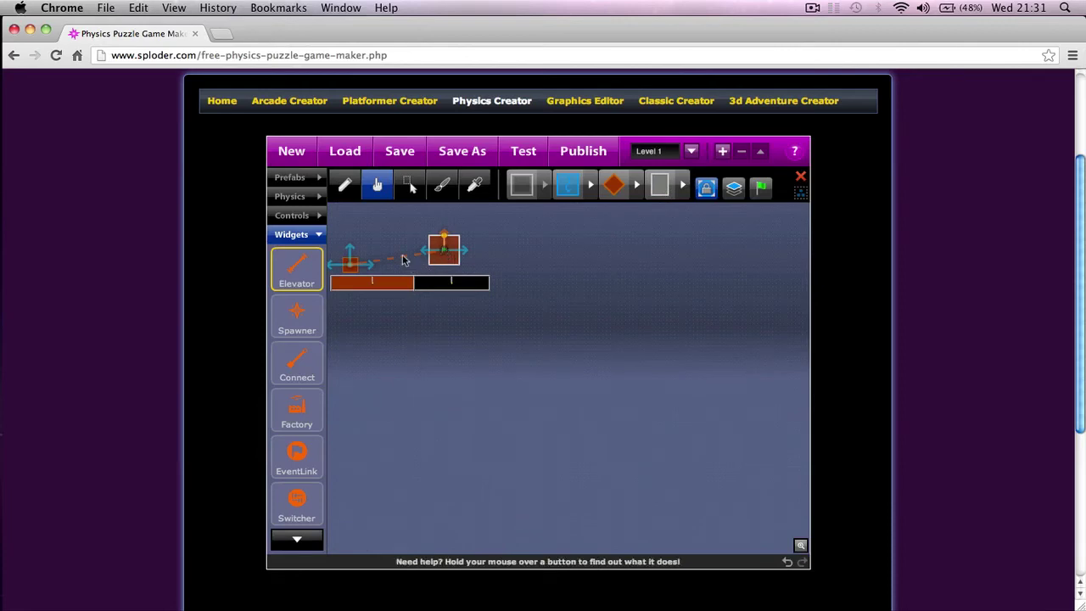
- Remove the block's dashed link and nudge it slightly down-right above the spikes
left_click(403, 260)
left_click(402, 261)
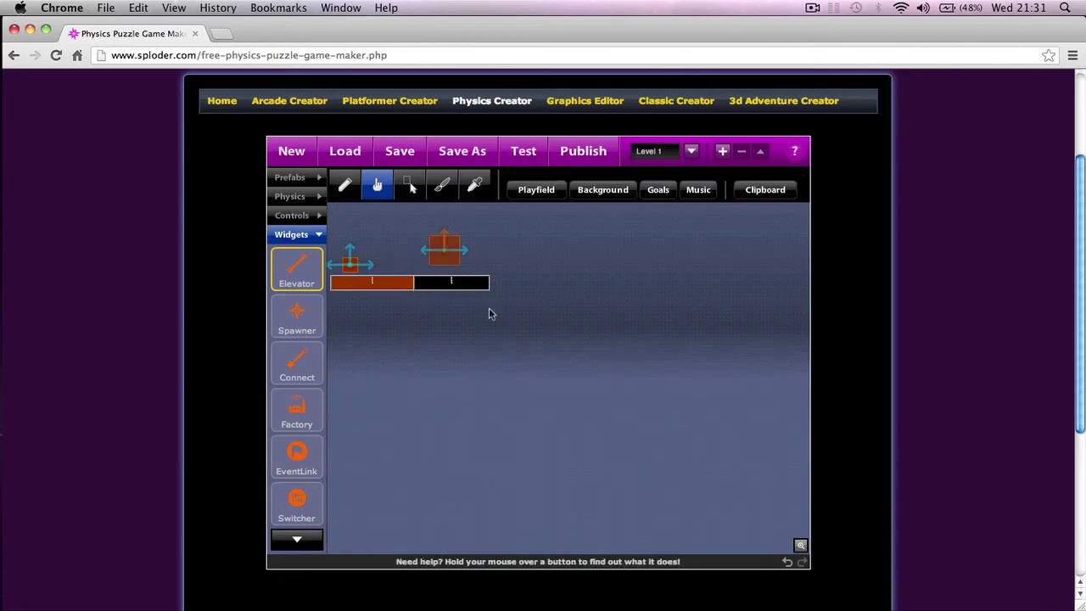
left_click_drag(449, 262, 455, 268)
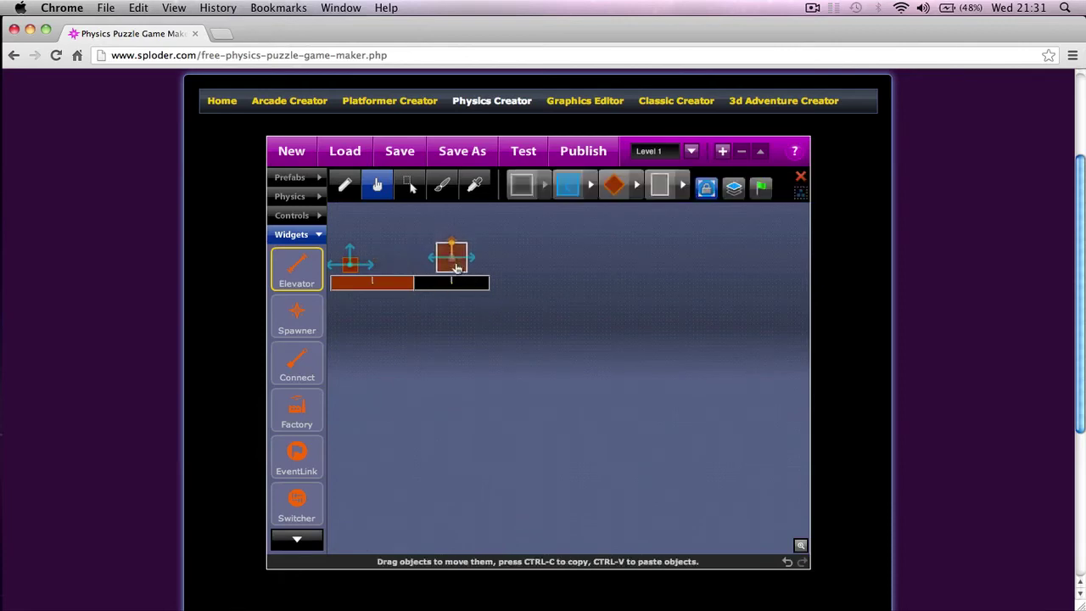
left_click(535, 337)
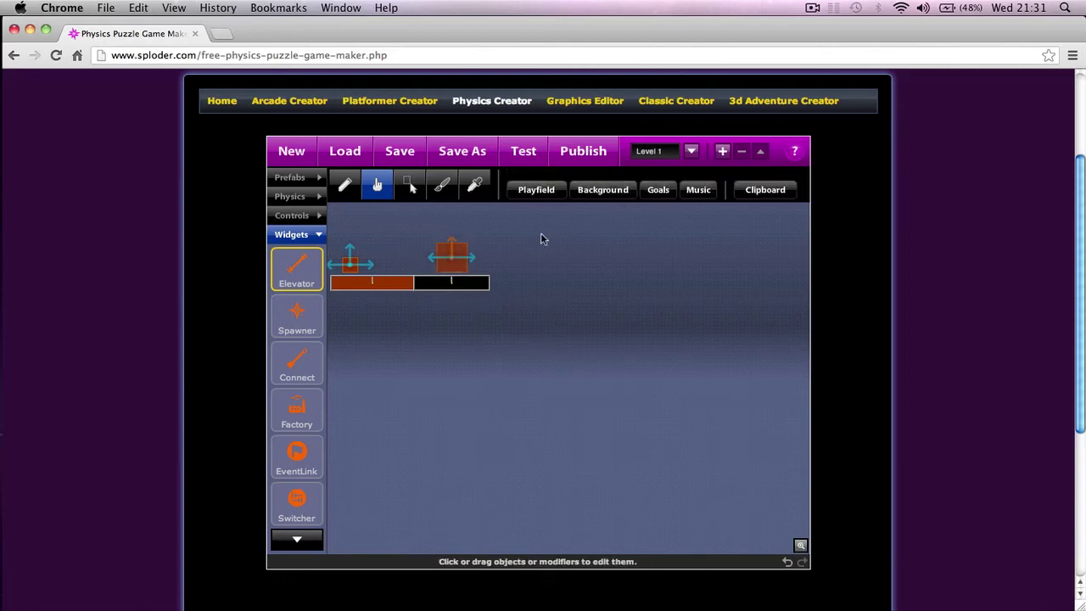
- Review the collision layer settings of the small and right elevator blocks
left_click(353, 277)
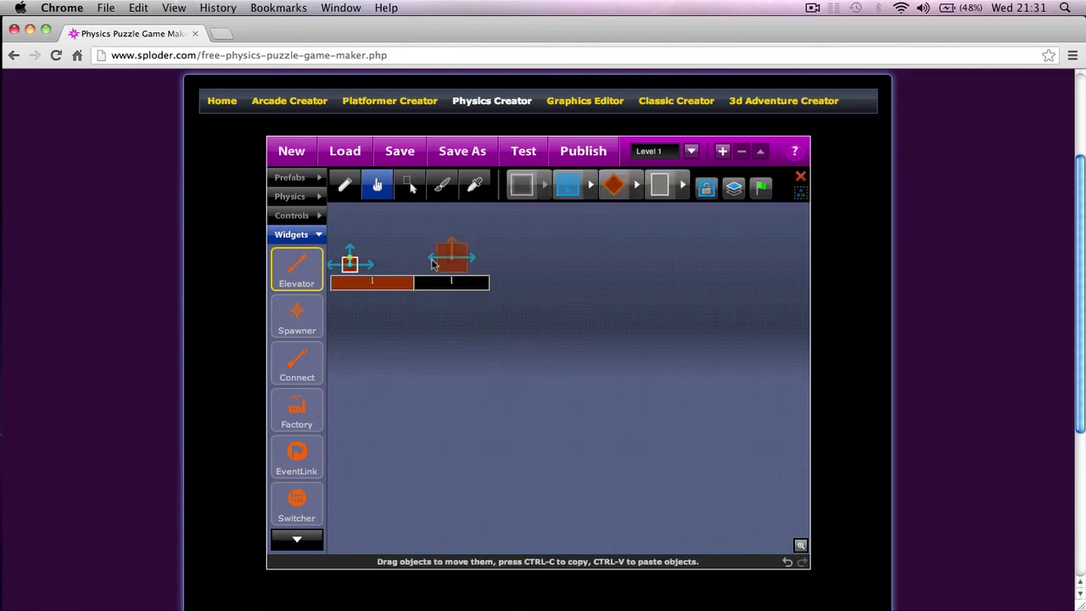
left_click(739, 194)
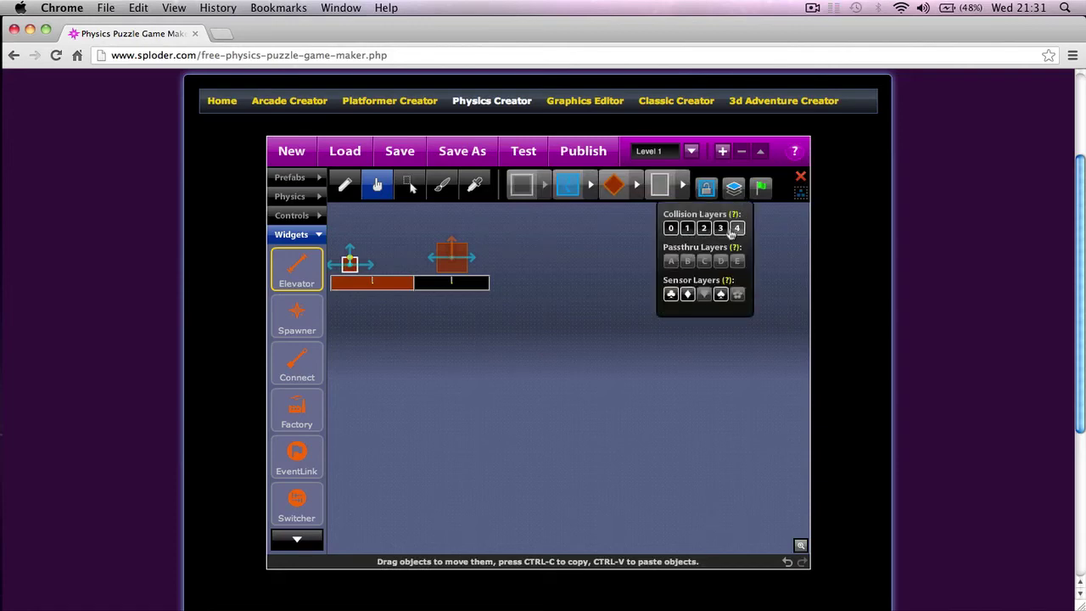
left_click(473, 276)
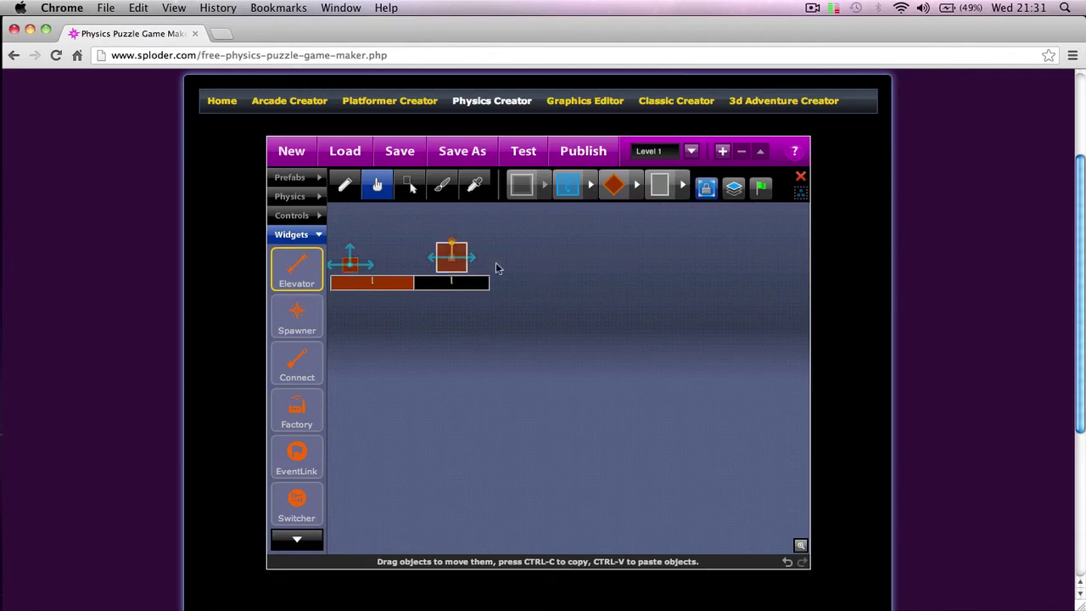
left_click(735, 203)
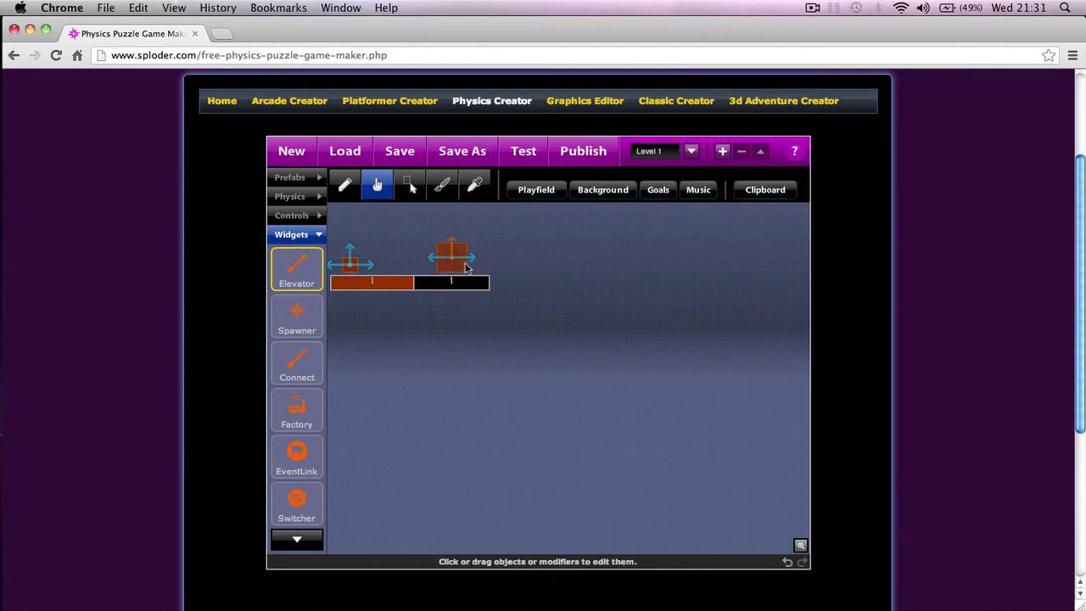
left_click(465, 268)
left_click(731, 188)
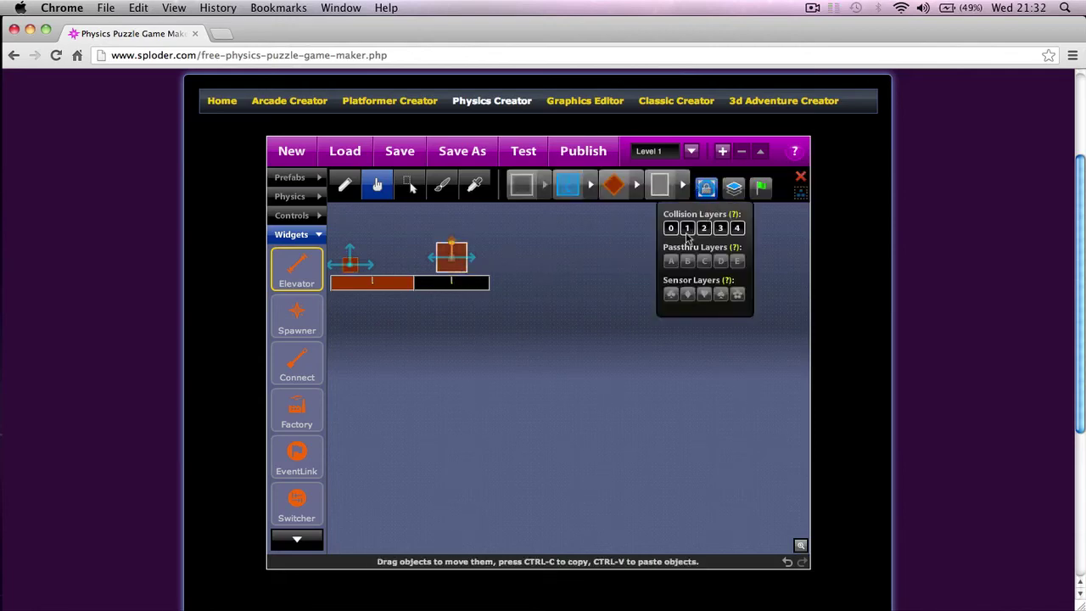
left_click(472, 266)
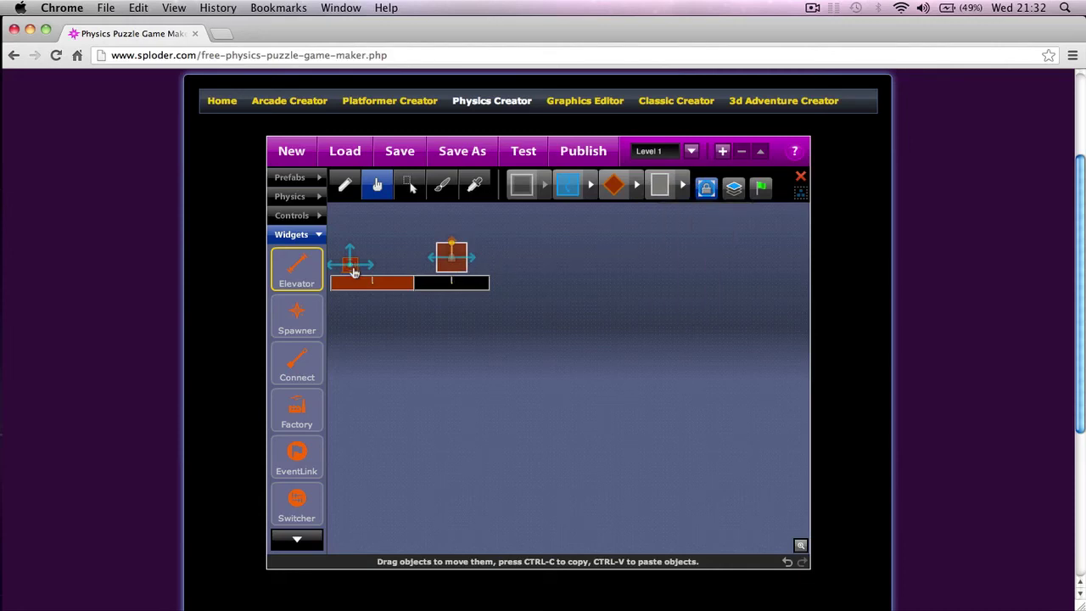
- Check the layer settings for the small box and left platform bar, then start a test run
left_click(353, 275)
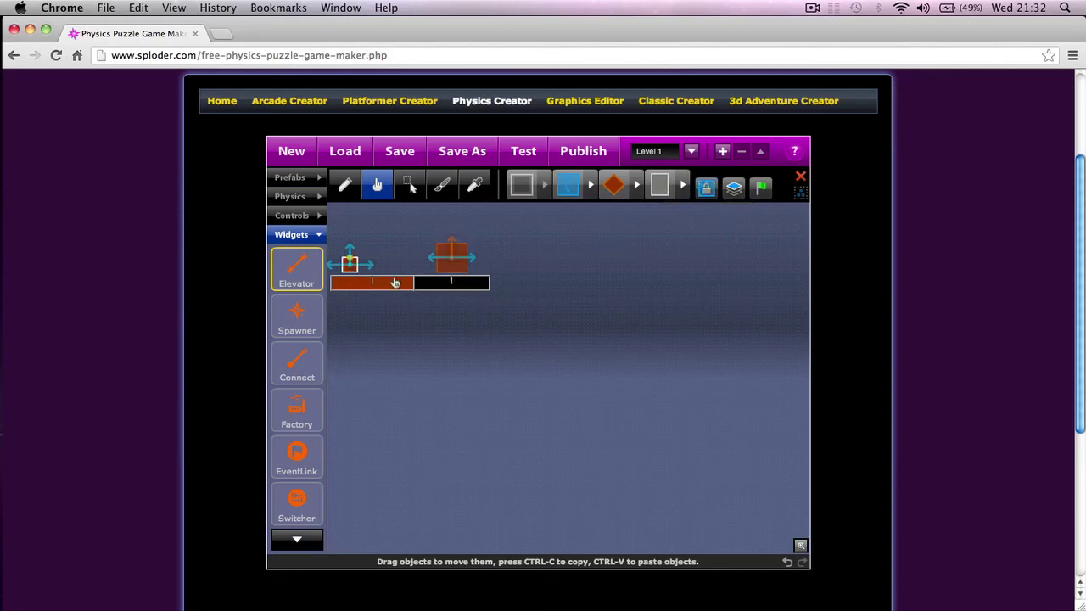
left_click(734, 189)
left_click(732, 191)
left_click(732, 192)
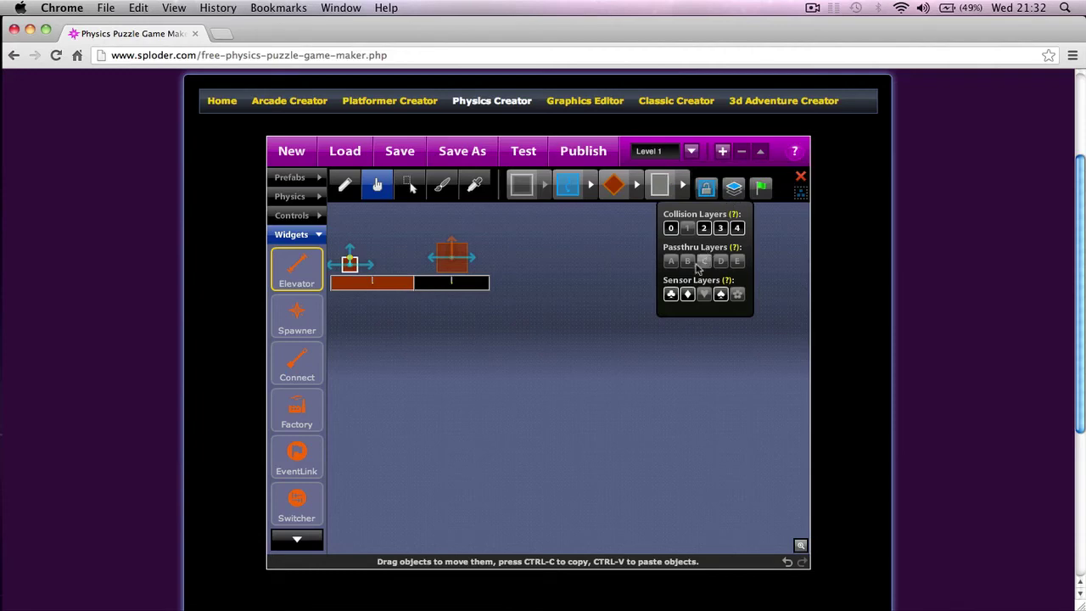
left_click(403, 285)
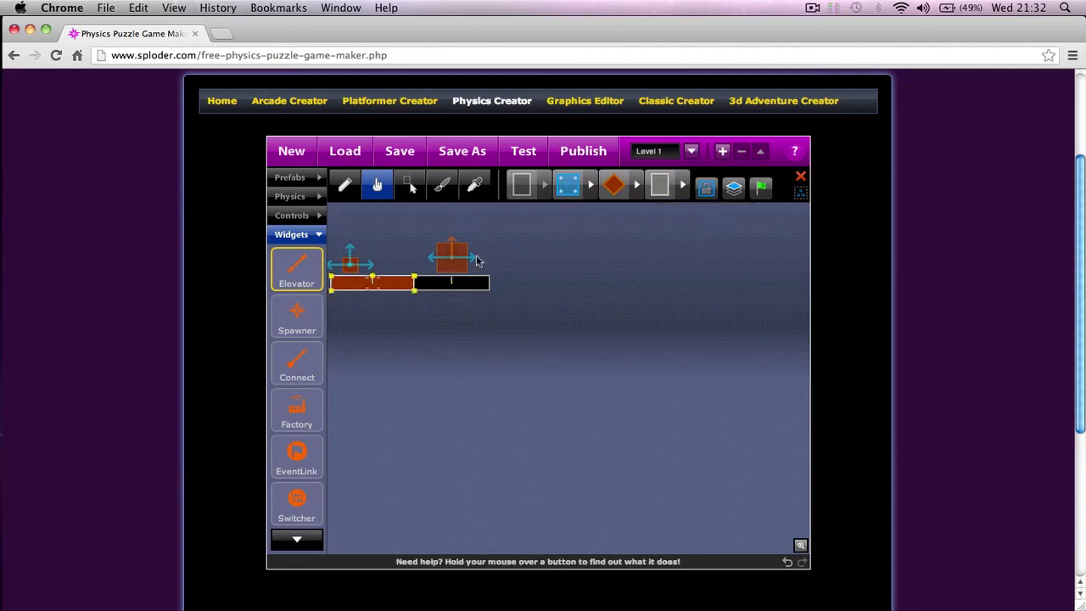
left_click(734, 192)
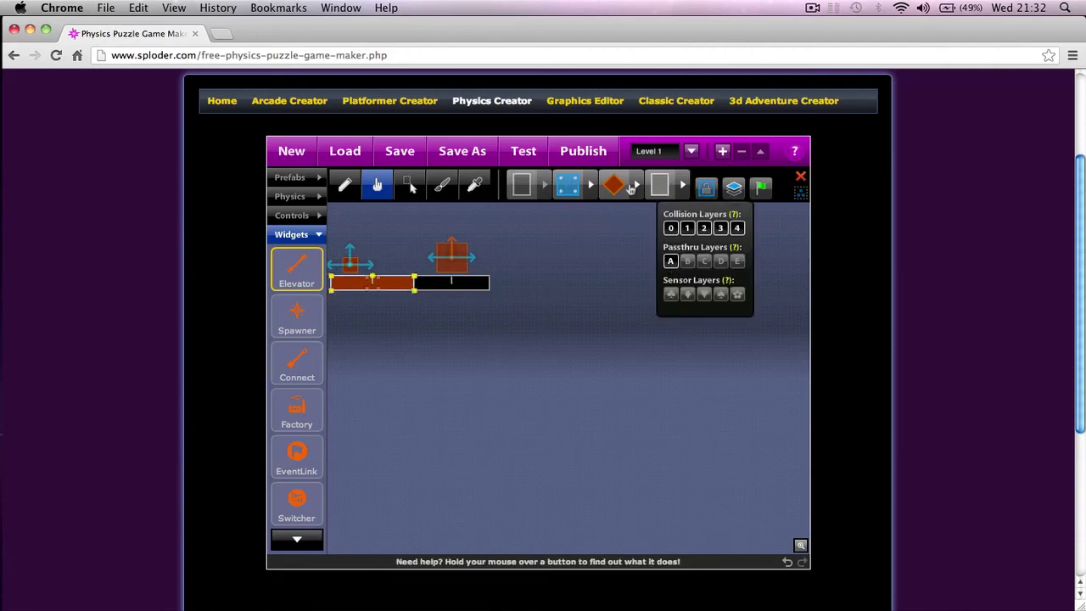
left_click(532, 151)
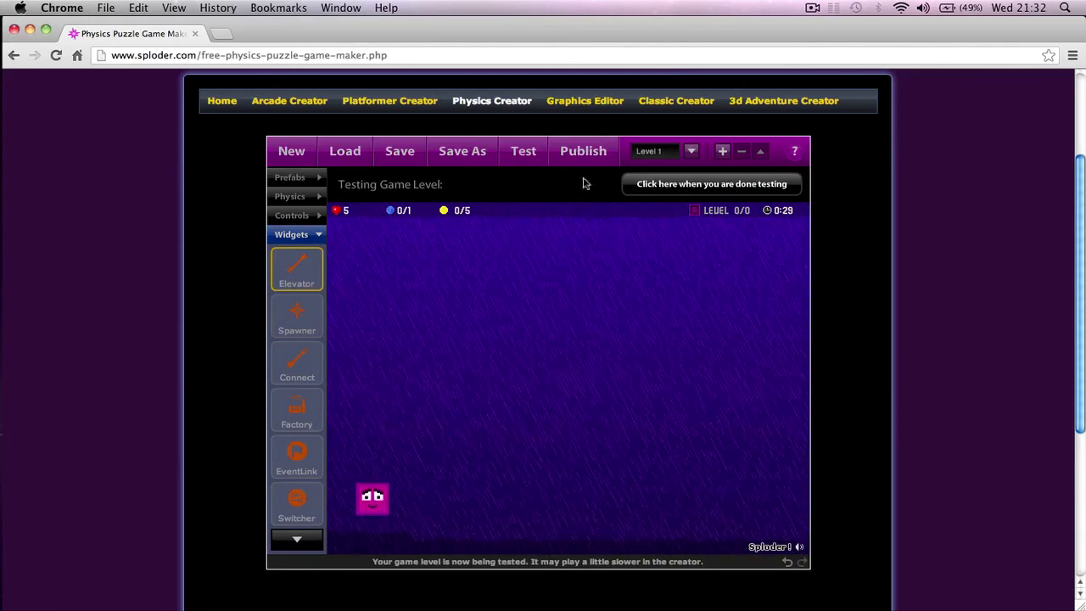
- Stop testing and select the right-hand orange block
left_click(692, 182)
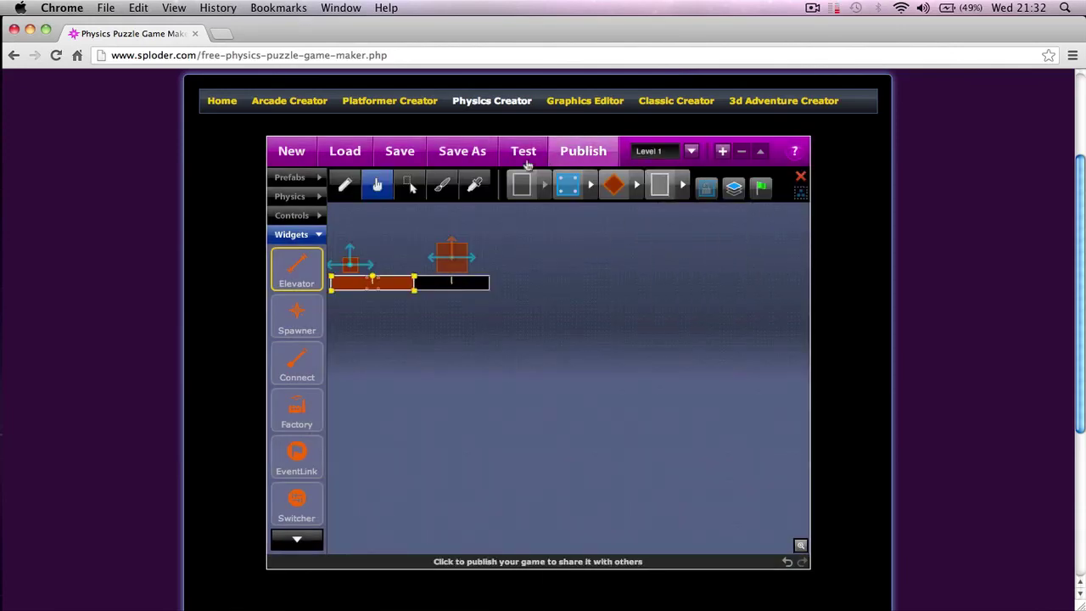
mouse_move(735, 186)
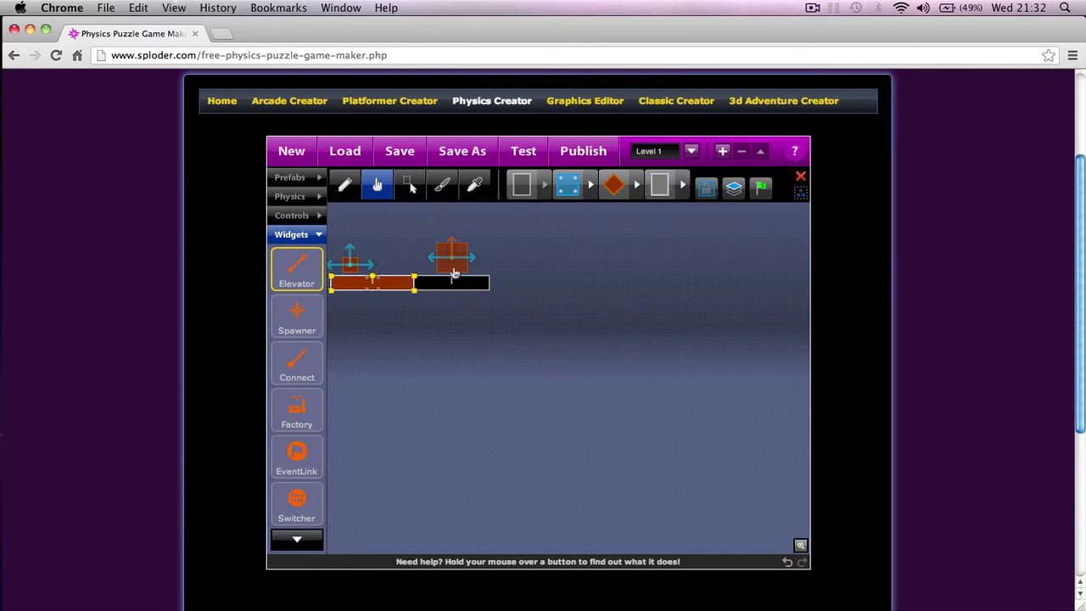
left_click(653, 234)
- Play-test again, making the player jump and move right
mouse_move(735, 192)
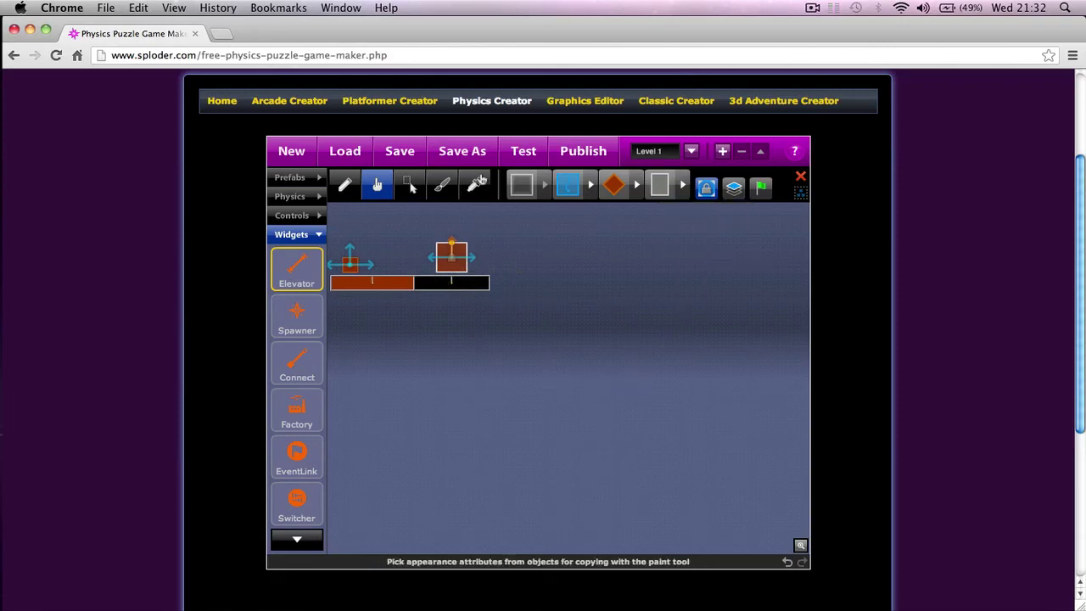
left_click(524, 151)
key("Up")
key("Right")
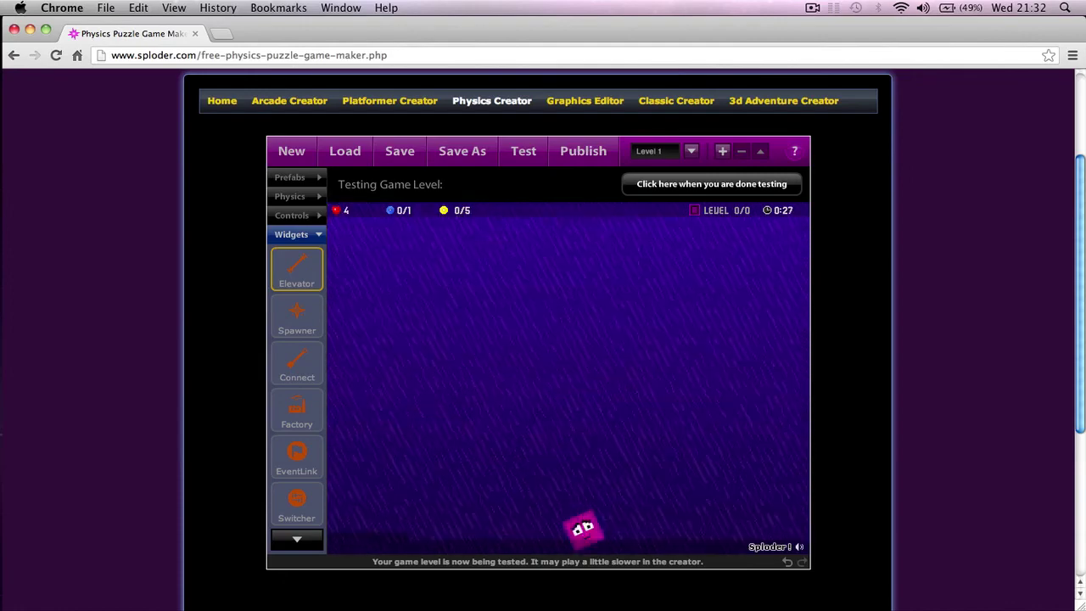
- End the test and select the black elevator platform section and the small left block
left_click(629, 187)
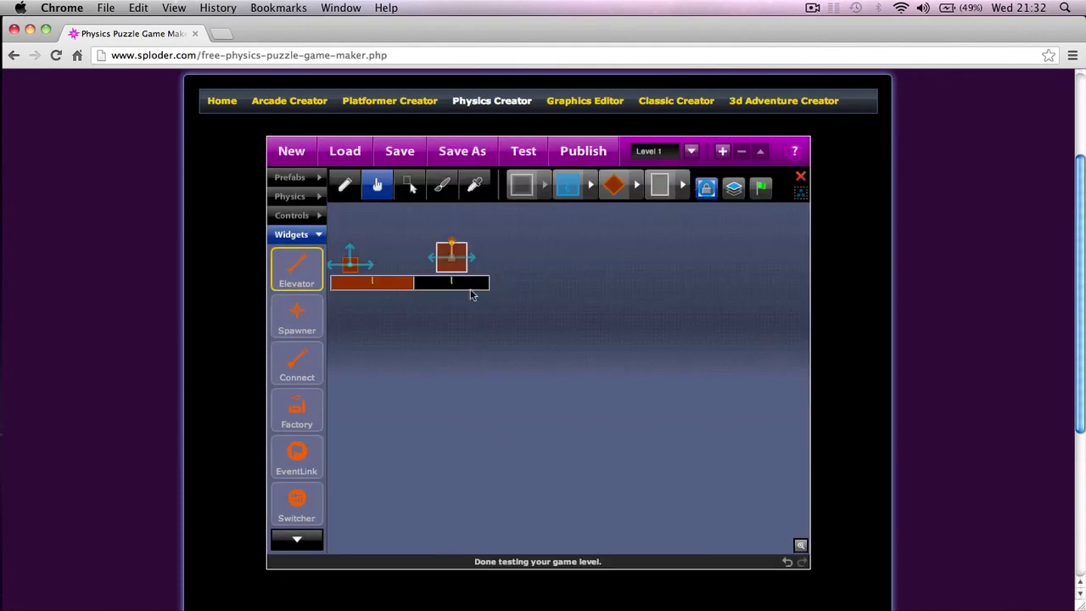
left_click(471, 285)
left_click(734, 187)
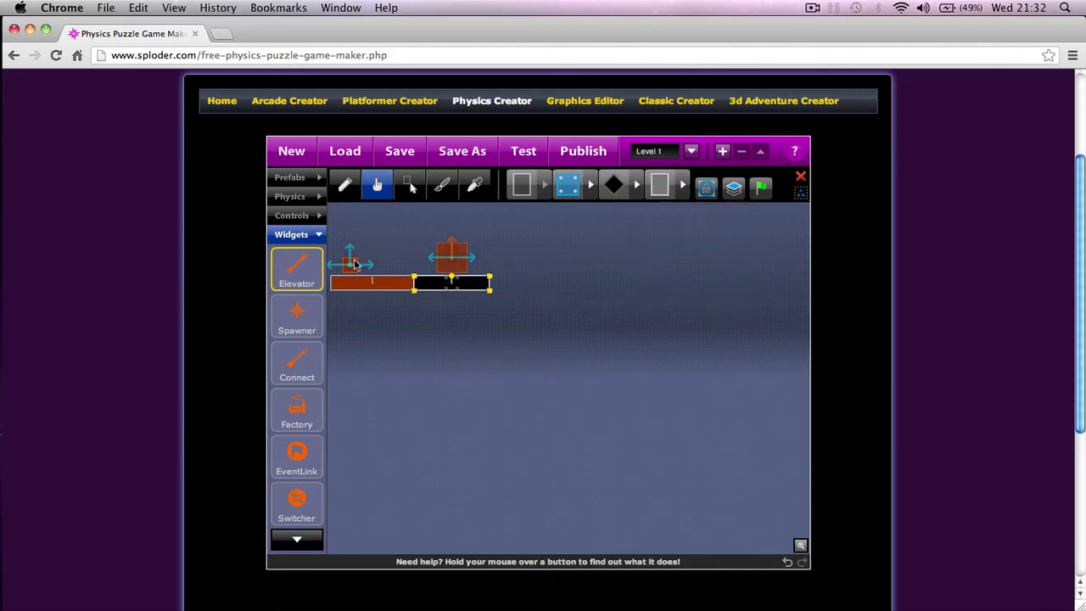
left_click(354, 264)
left_click(649, 242)
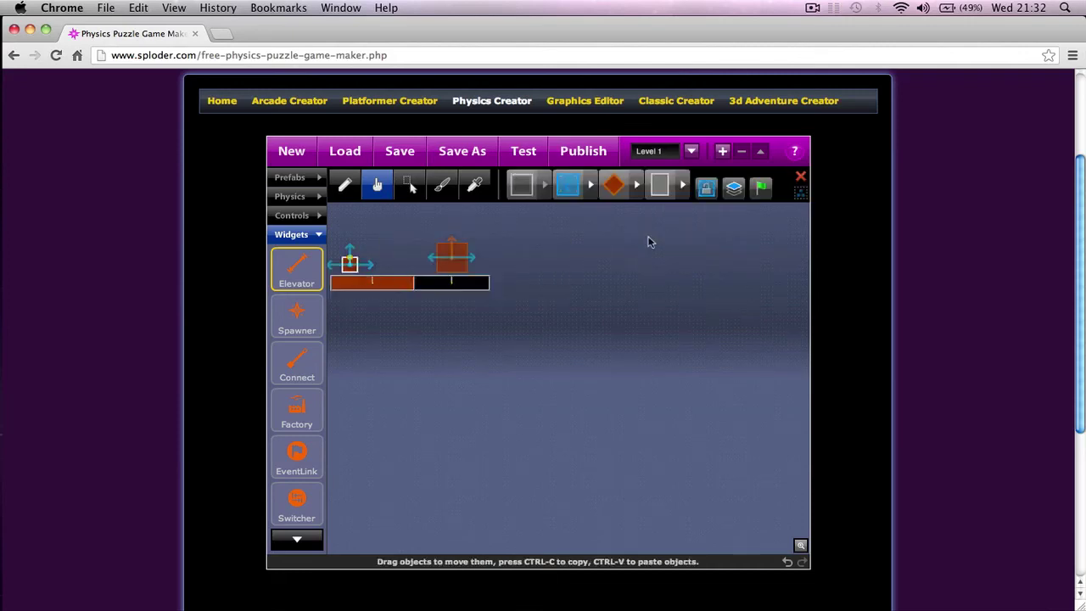
mouse_move(731, 198)
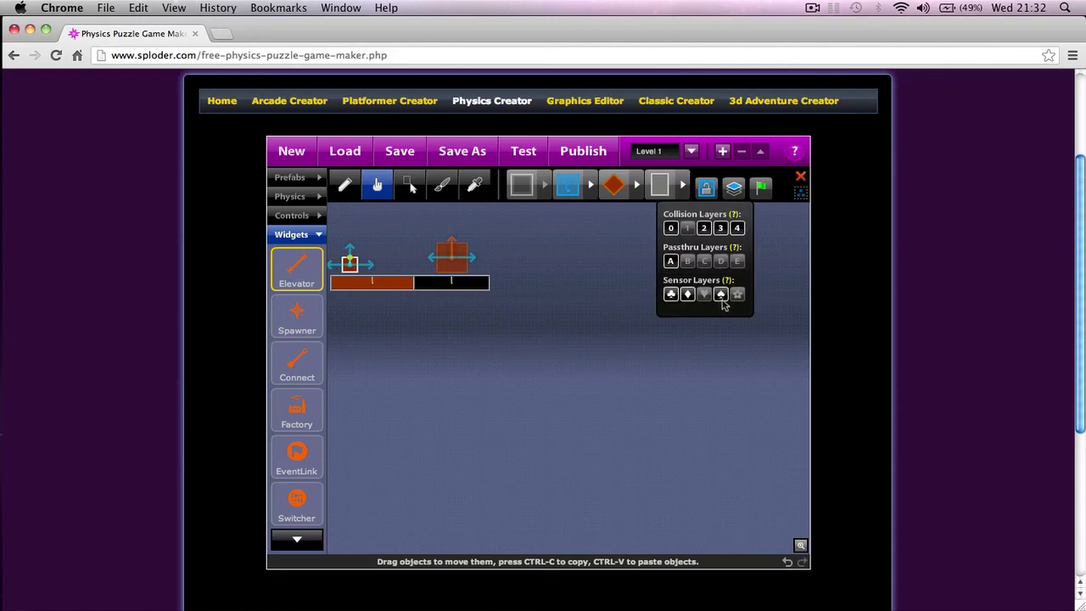
- View the small block's Object Actions, cancel, then bring up the right orange block's Object Actions
left_click(761, 200)
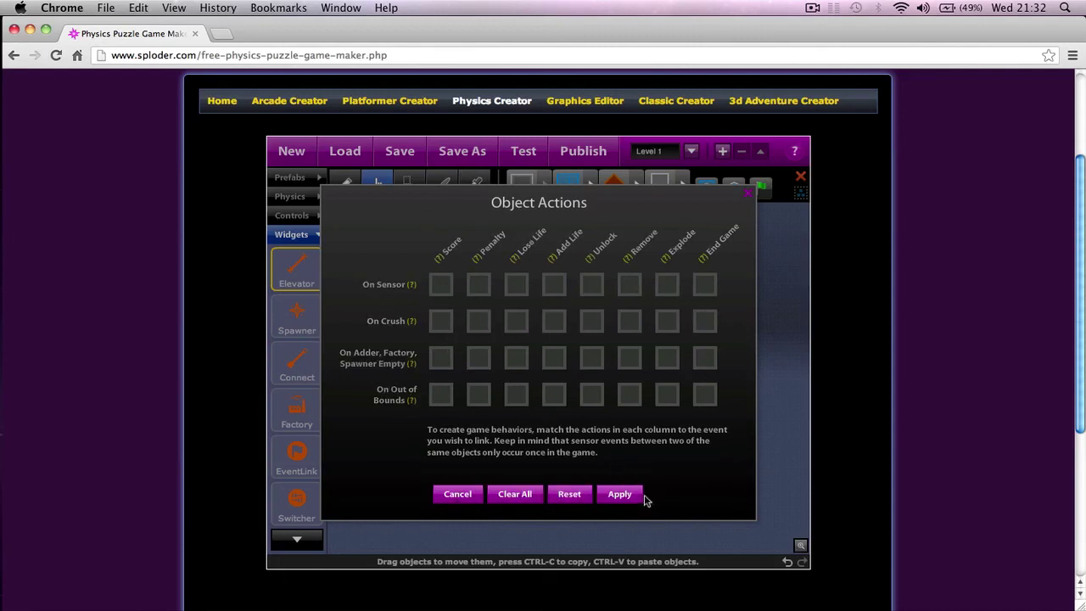
left_click(457, 494)
left_click(464, 255)
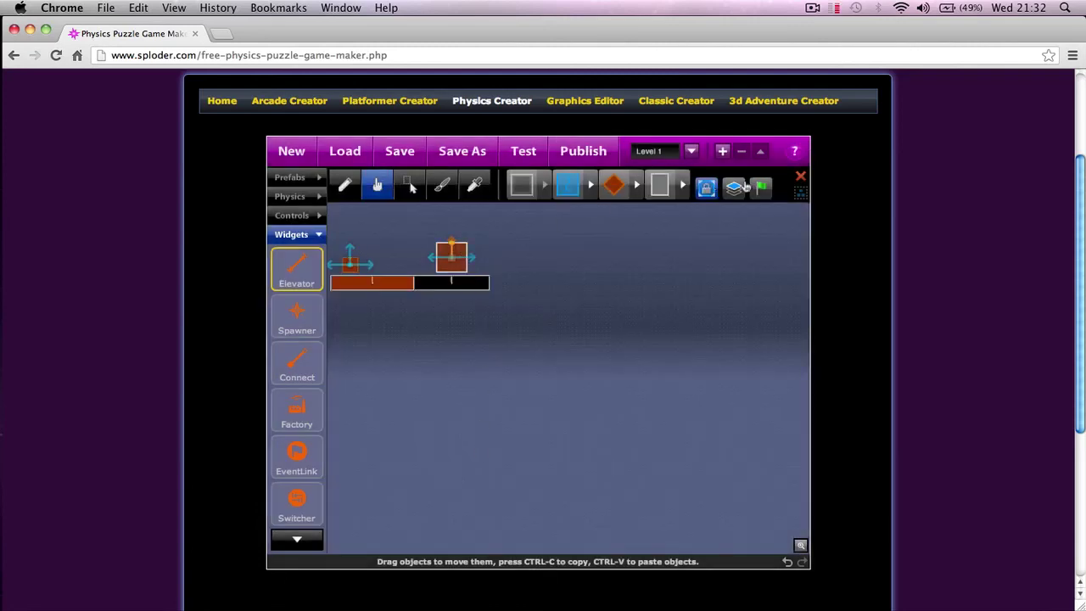
left_click(758, 185)
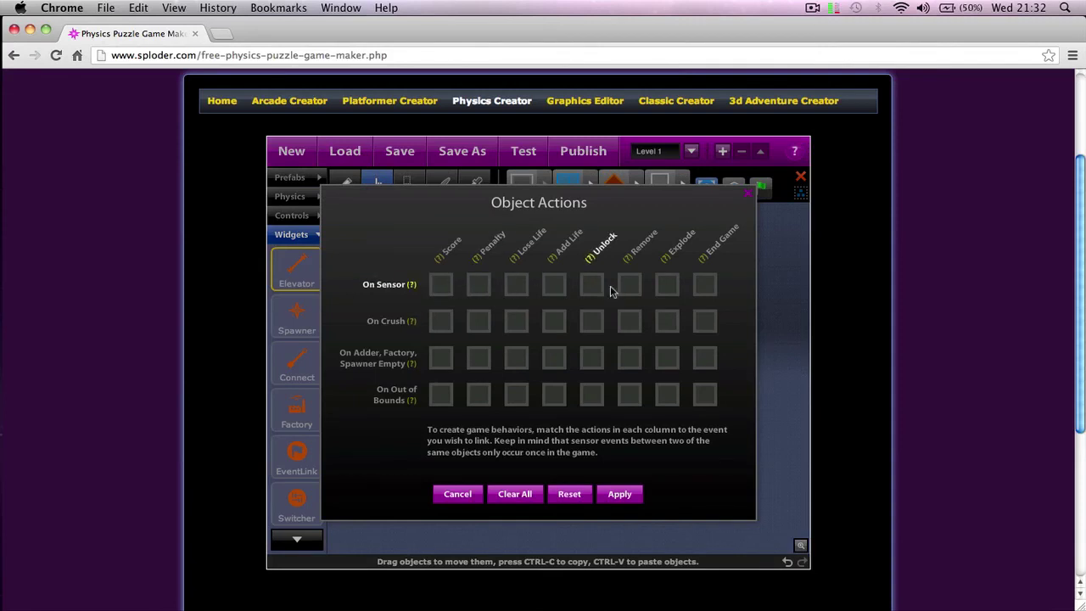
- Delete the right orange block, drop a Baddie prefab on the black platform, and show its Object Actions
left_click(461, 496)
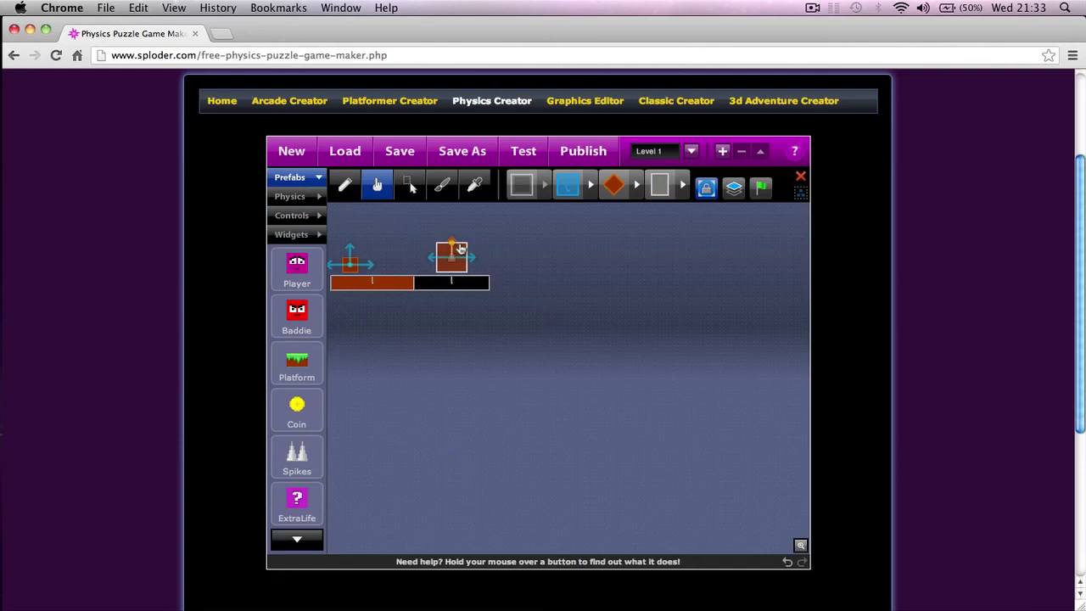
left_click(800, 176)
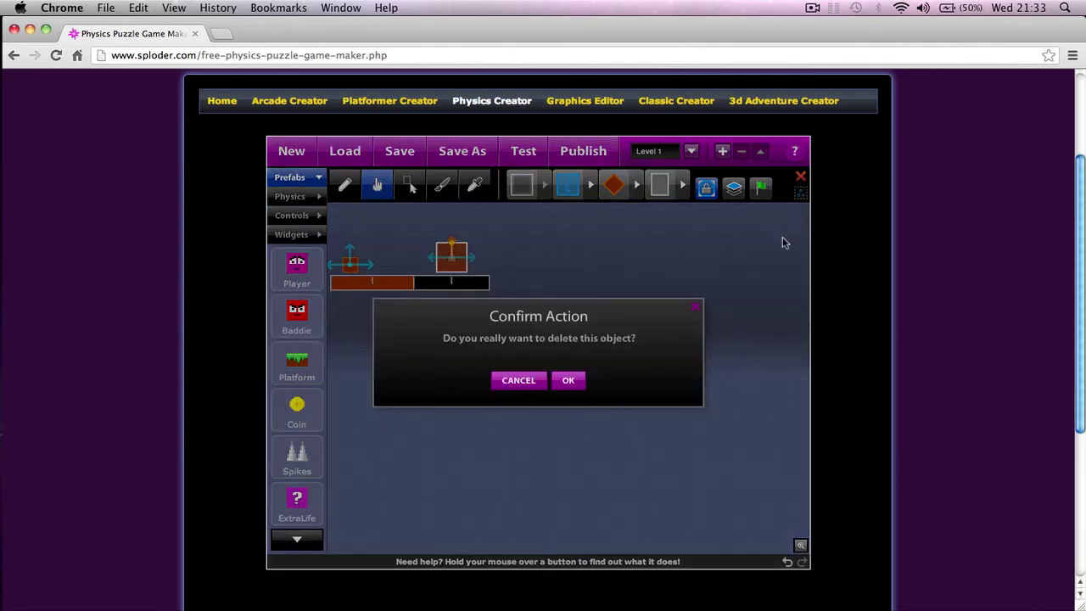
left_click(574, 381)
mouse_move(309, 317)
left_mouse_down()
mouse_move(477, 247)
mouse_move(454, 272)
left_mouse_up()
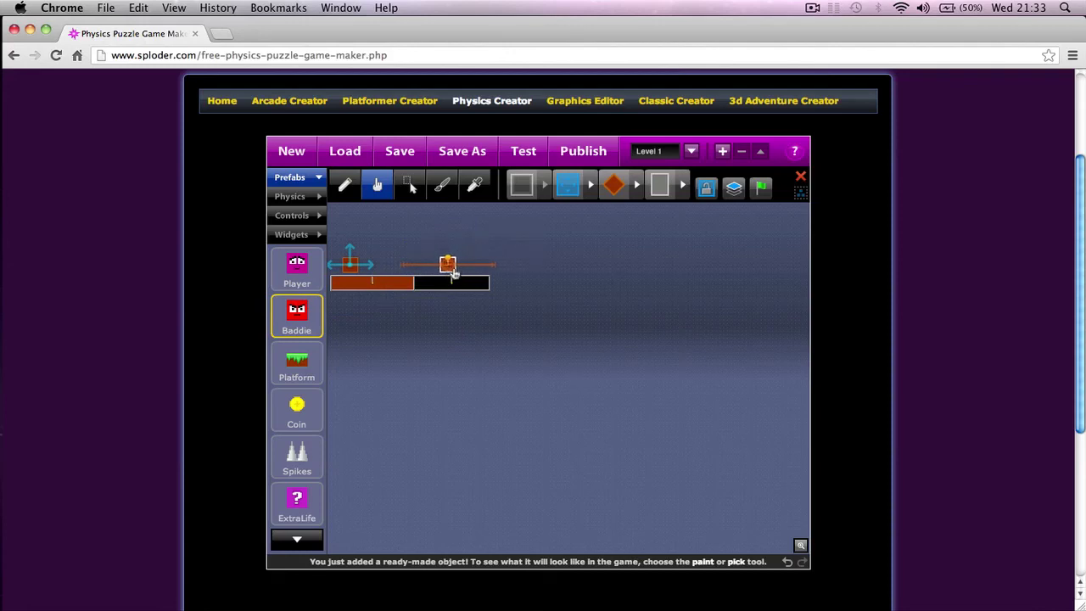
left_click(766, 187)
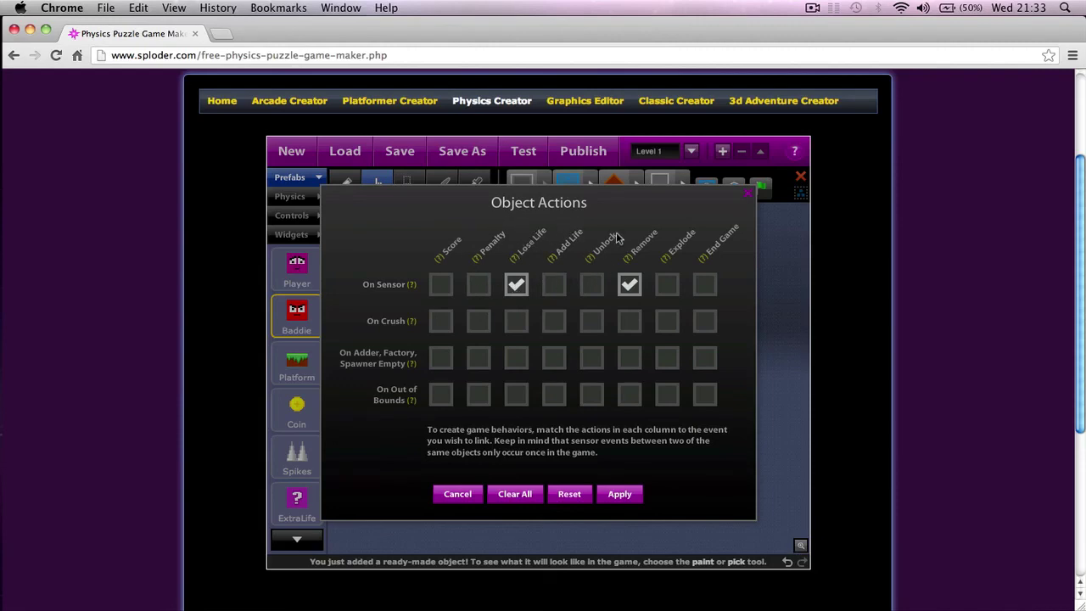
- Clear Remove and Lose Life from the Baddie's On Sensor event, leaving On Crush Score and Penalty unticked
left_click(632, 288)
left_click(516, 286)
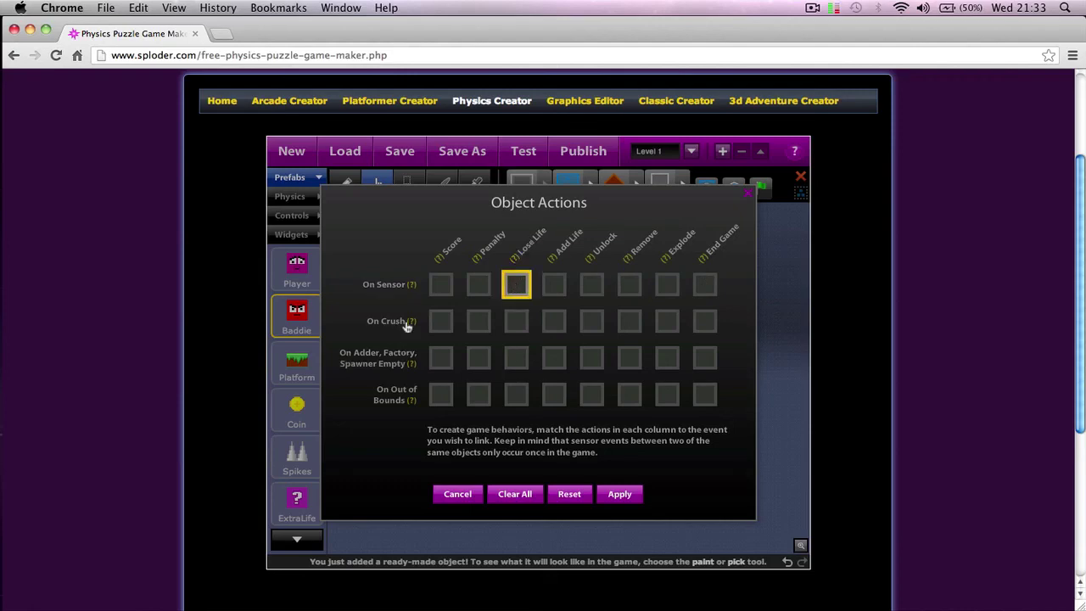
mouse_move(413, 329)
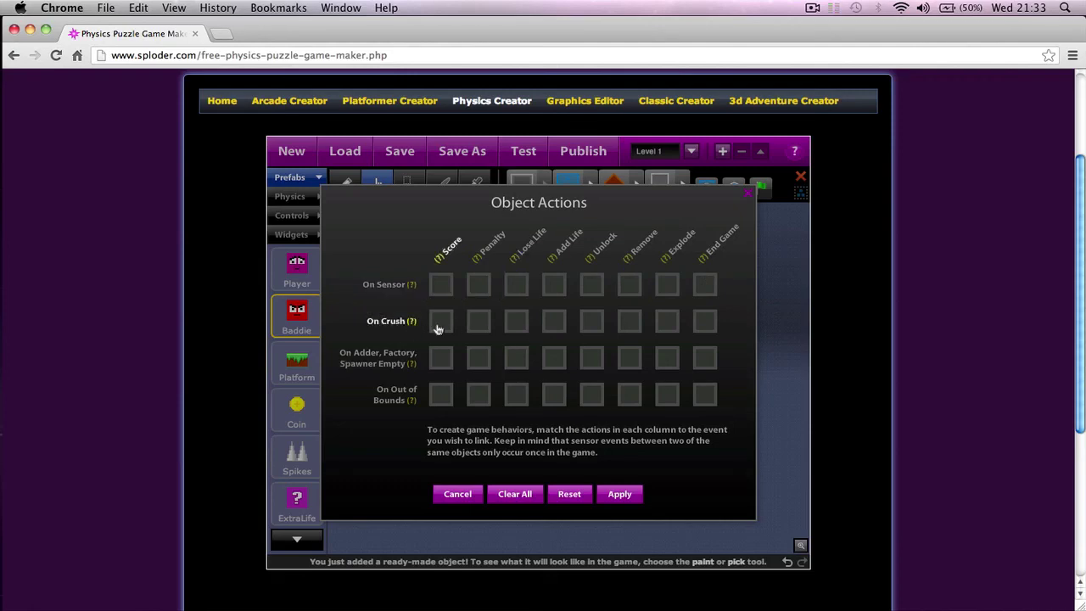
left_click(441, 323)
left_click(477, 322)
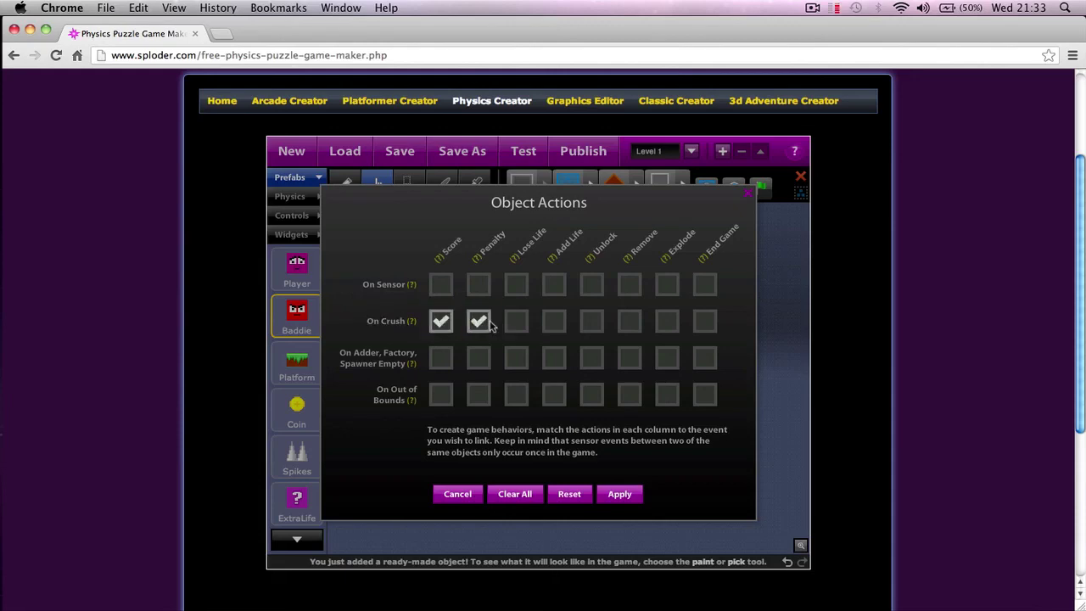
left_click(477, 321)
left_click(440, 320)
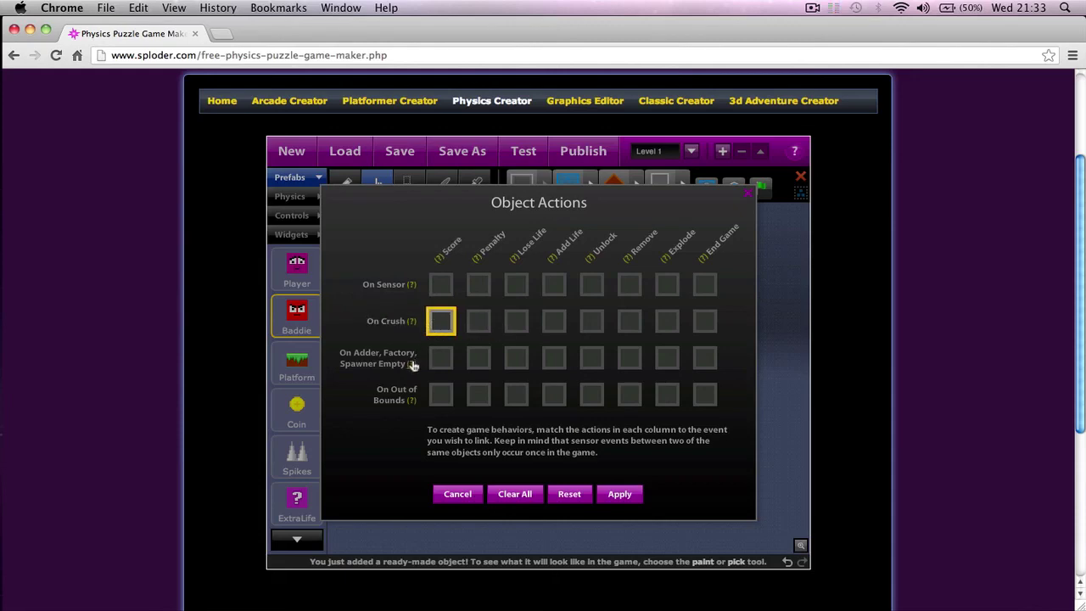
- Toggle out-of-bounds End Game, adder-empty Remove and On Sensor Score, then tick Lose Life on crush
mouse_move(410, 371)
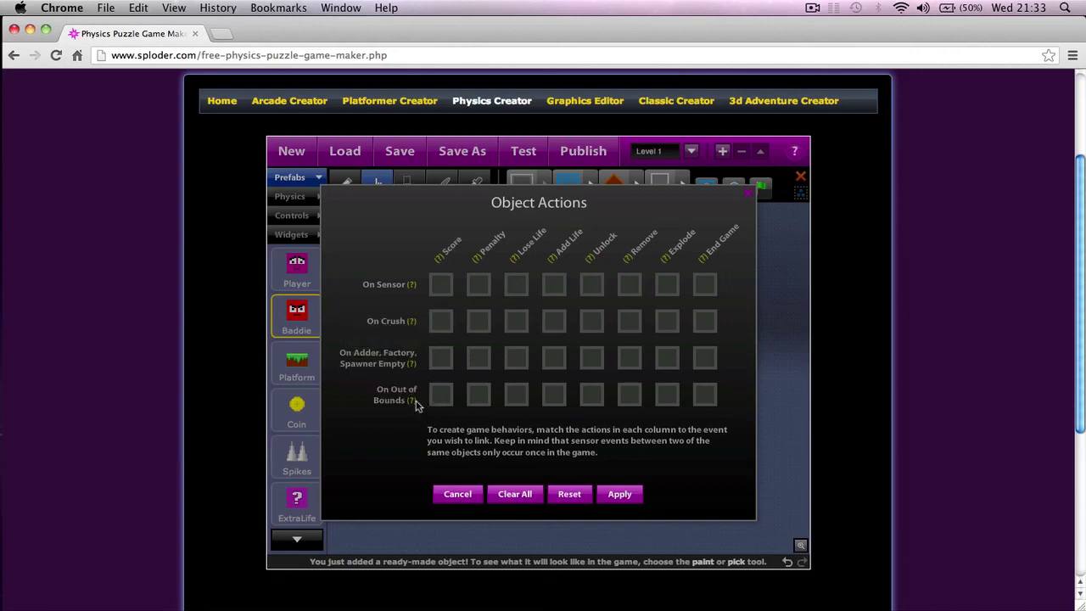
mouse_move(414, 405)
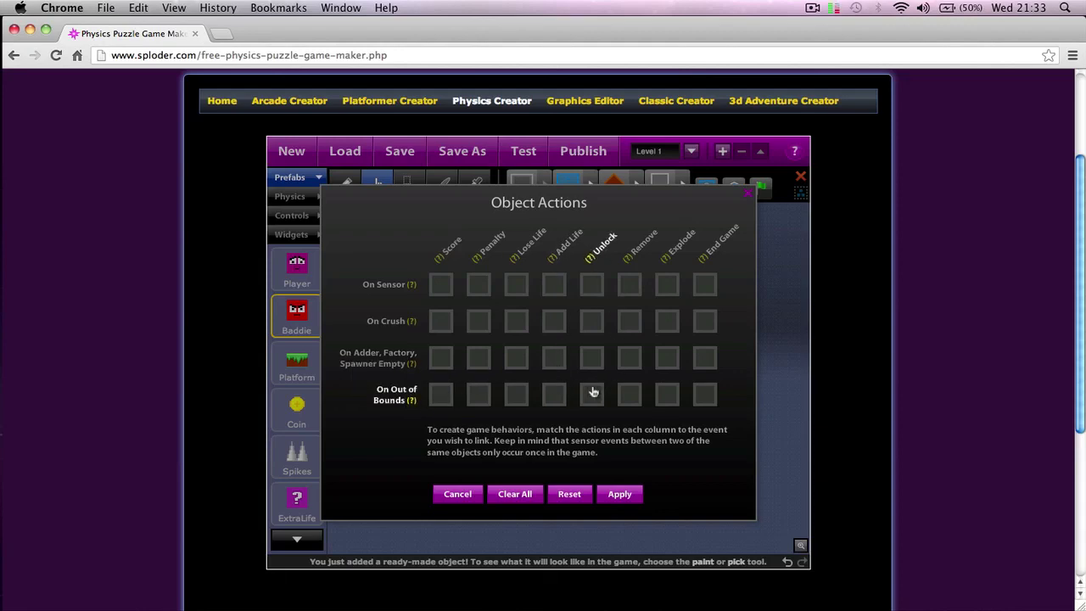
left_click(709, 395)
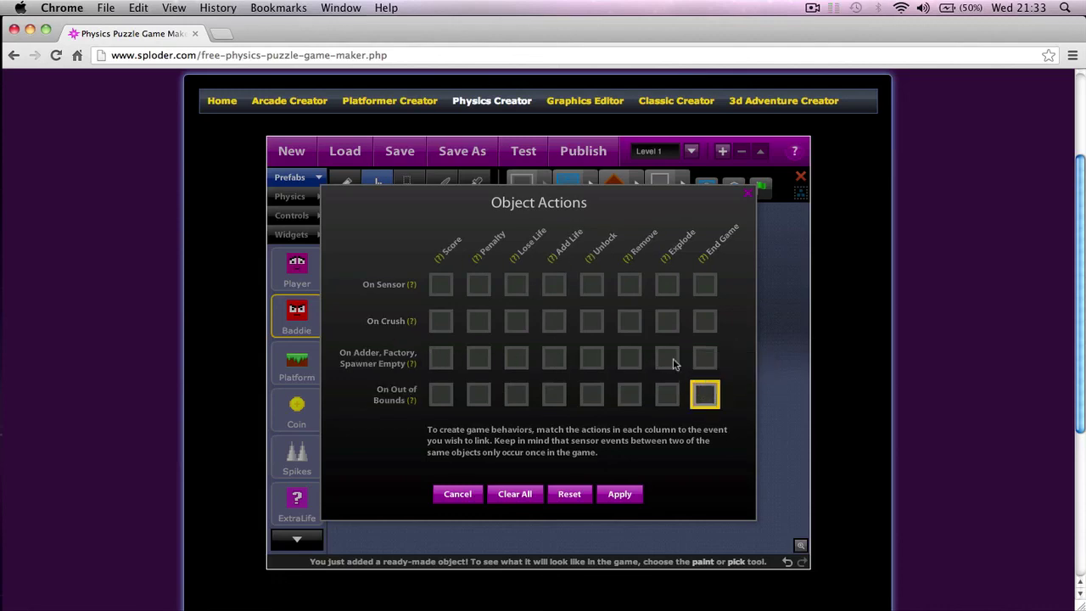
left_click(620, 365)
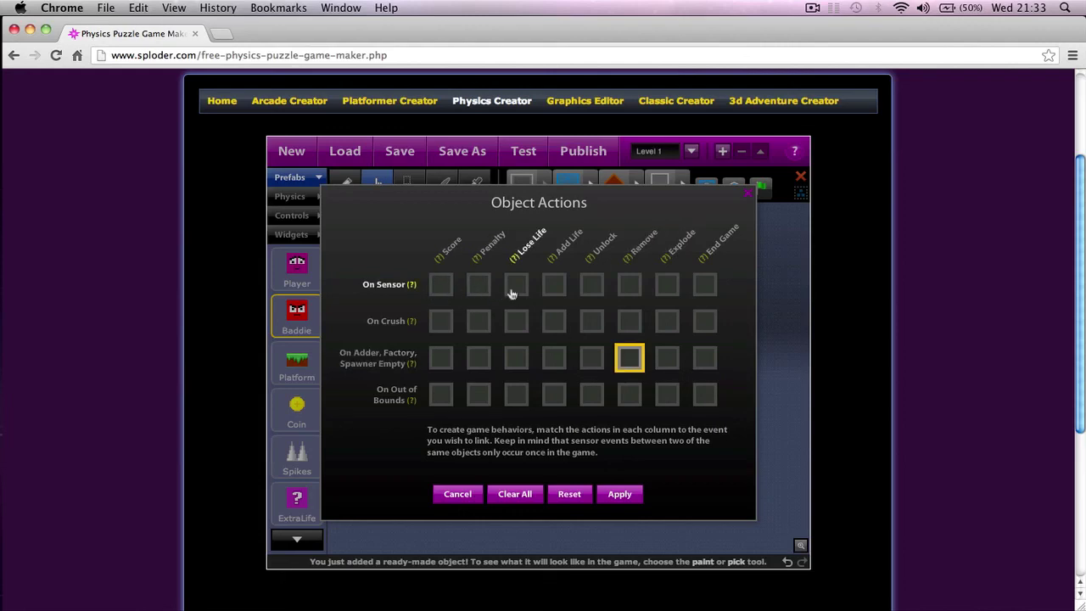
left_click(441, 286)
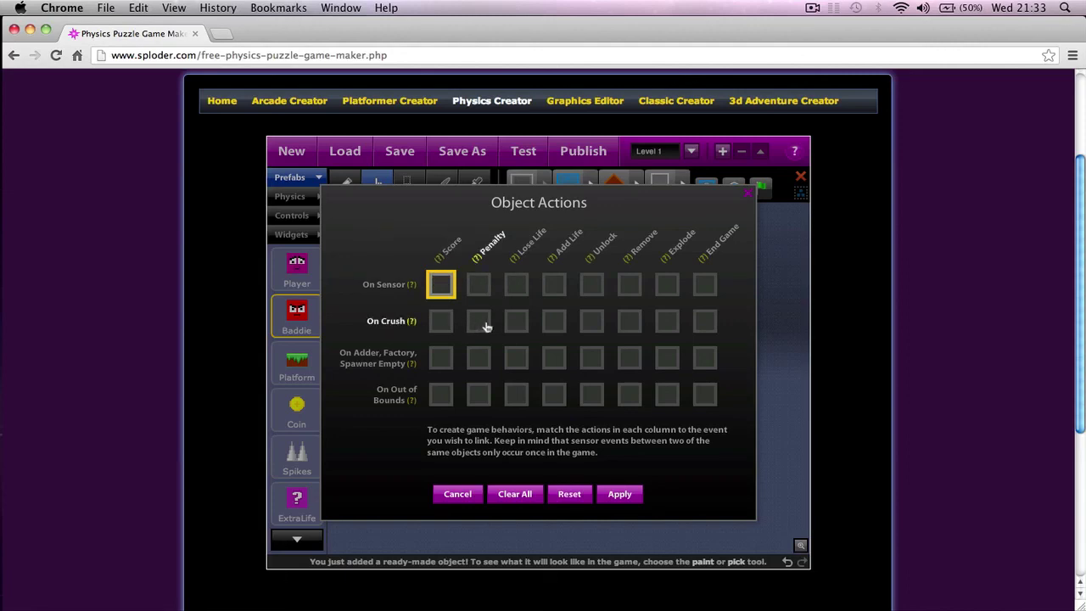
left_click(519, 323)
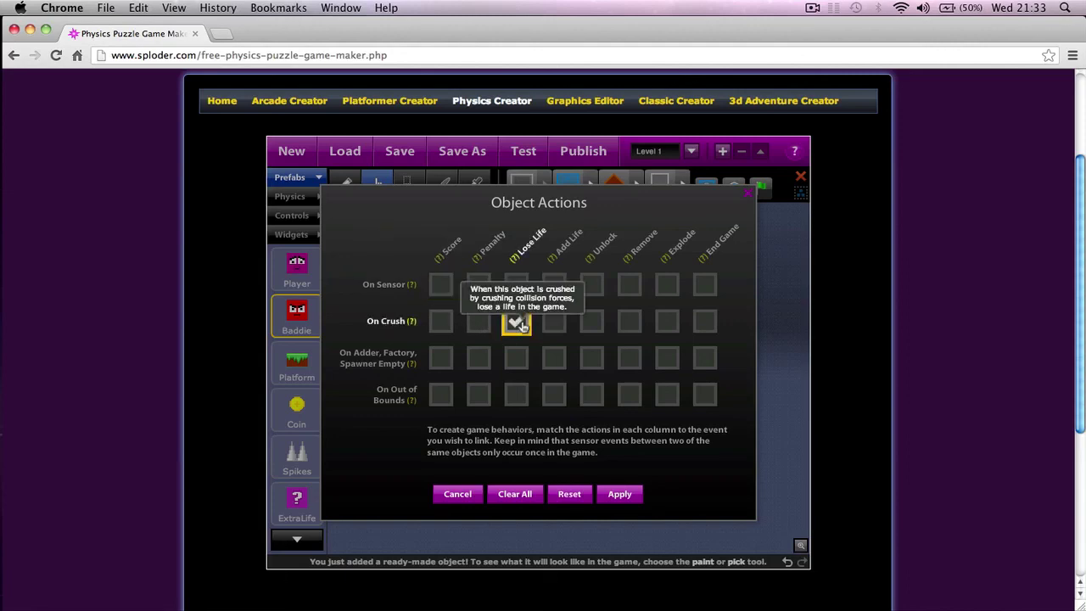
- Apply the Baddie's object actions and deselect it to bring up the level settings
left_click(615, 497)
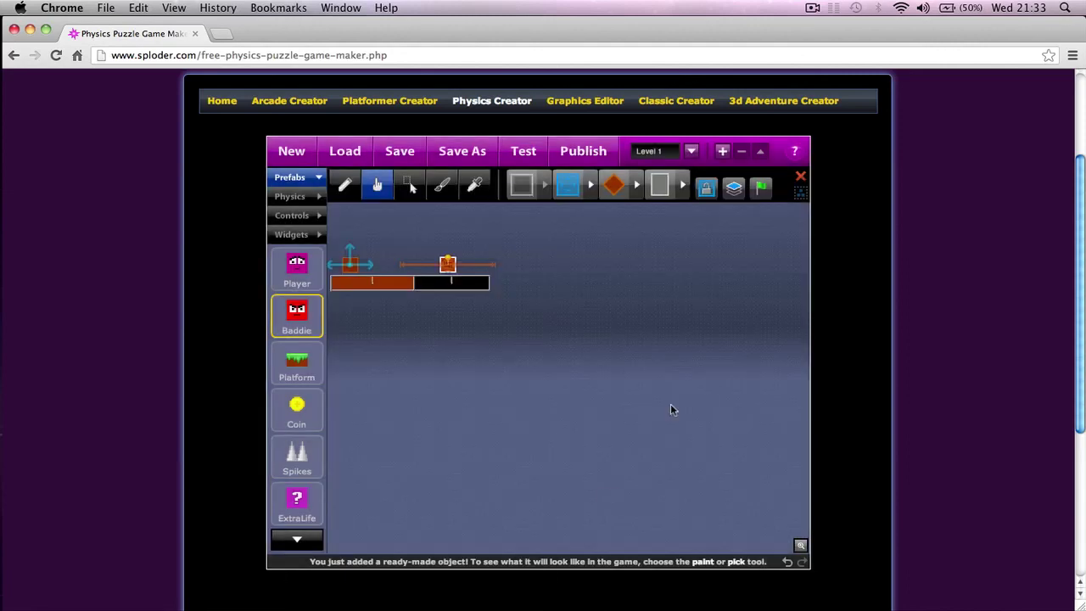
left_click(676, 303)
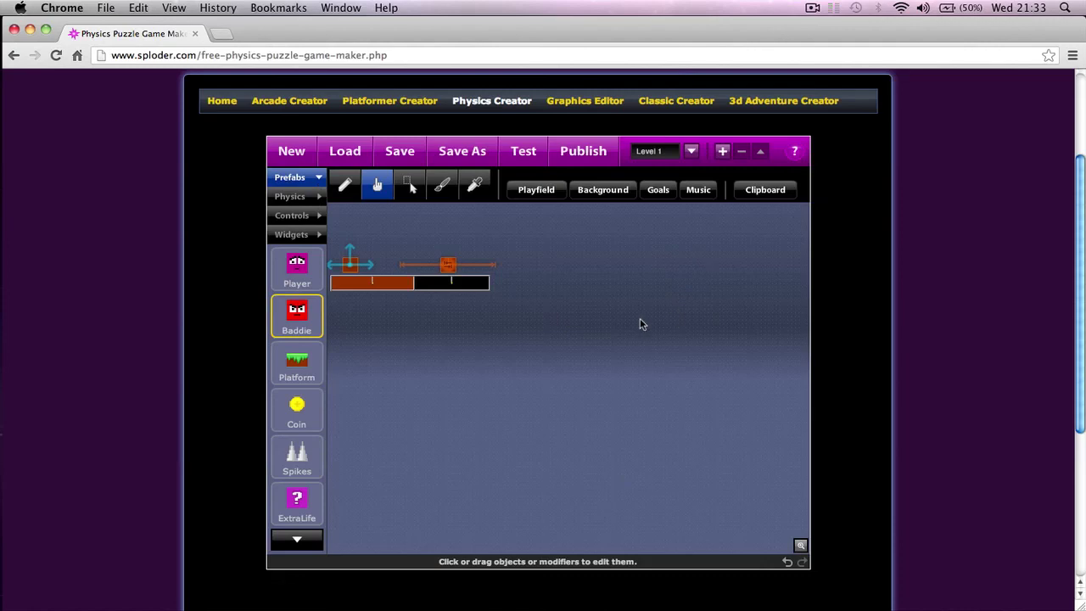